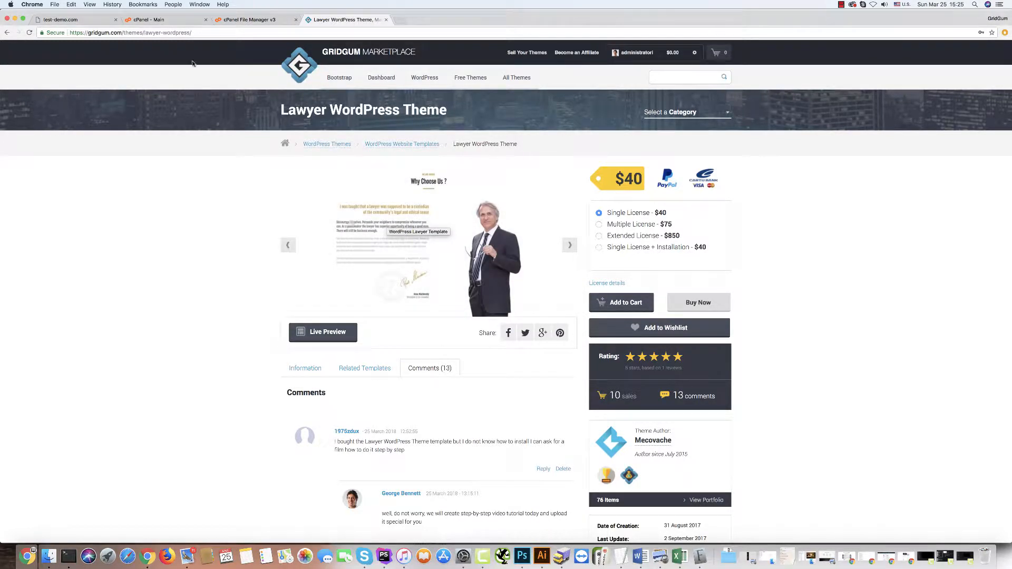
Switch to the test-demo.com tab, which shows an HTTP ERROR 500 'This page isn't working' page.
{"action": "left_click", "coordinate": [72, 19]}
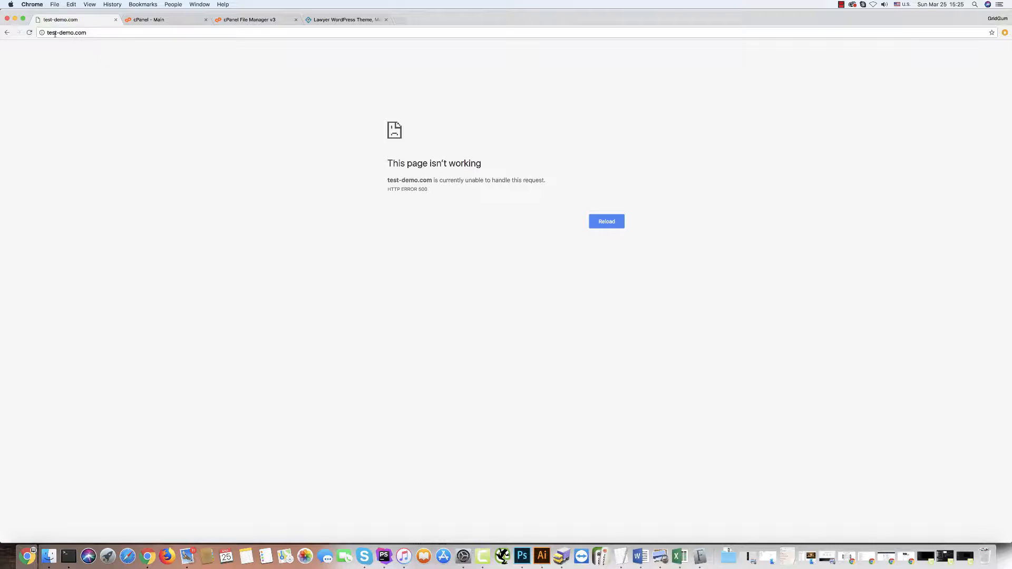
Append :2082 to the site address to load the cPanel login page.
{"action": "left_click", "coordinate": [104, 32]}
{"action": "left_click", "coordinate": [104, 34]}
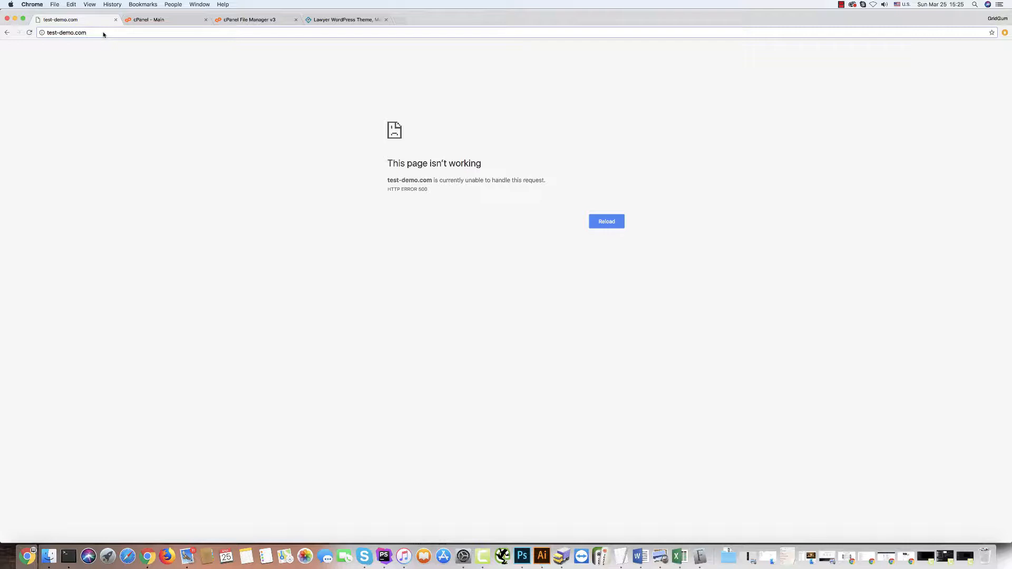
{"action": "type", "text": ":2082"}
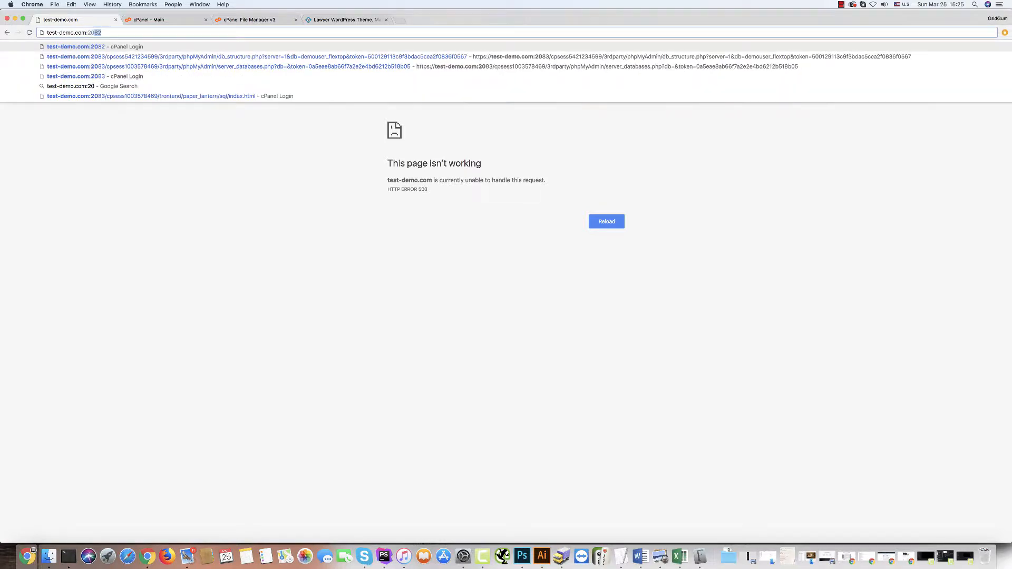
{"action": "key", "text": "Return"}
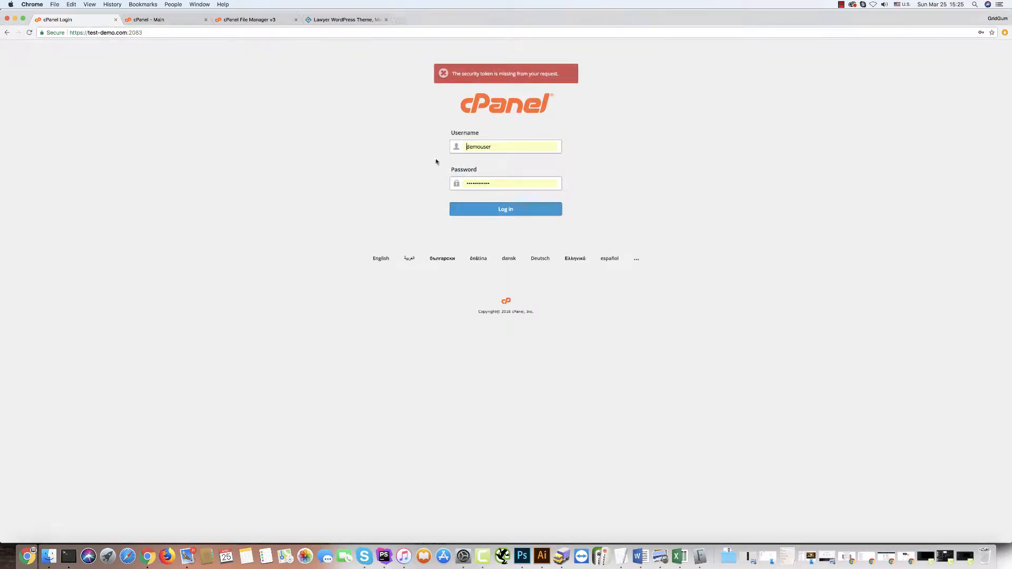
From the cPanel dashboard, open File Manager's public_html folder, then start a new browser tab.
{"action": "left_click", "coordinate": [150, 20]}
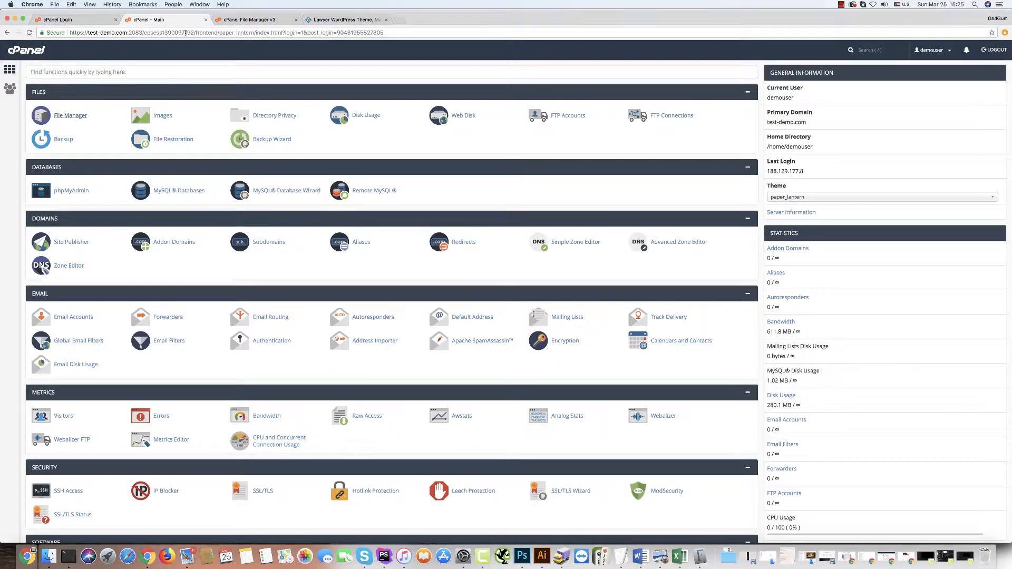
{"action": "scroll", "coordinate": [79, 126], "scroll_direction": "down", "scroll_amount": 1}
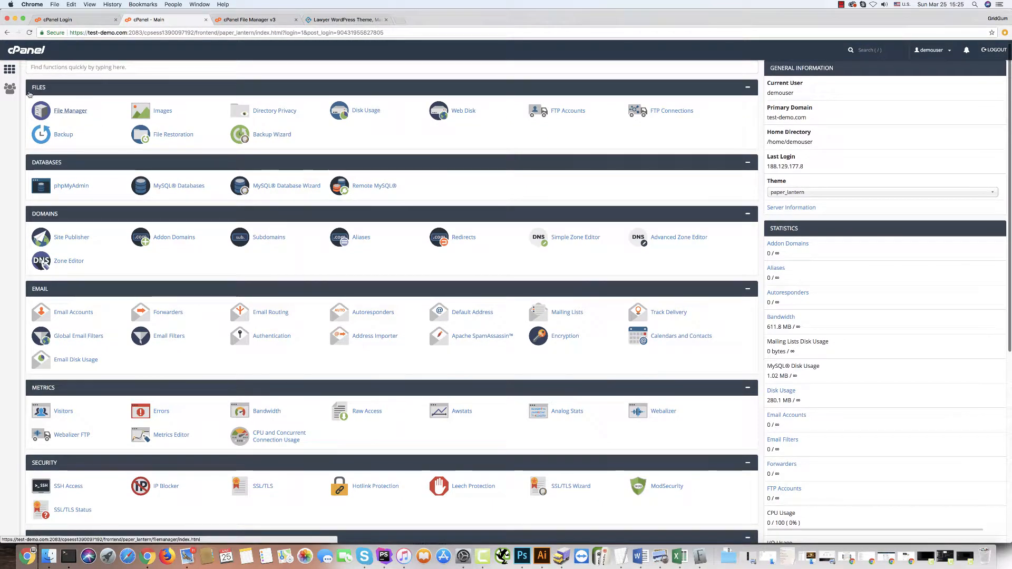
{"action": "scroll", "coordinate": [68, 97], "scroll_direction": "up", "scroll_amount": 1}
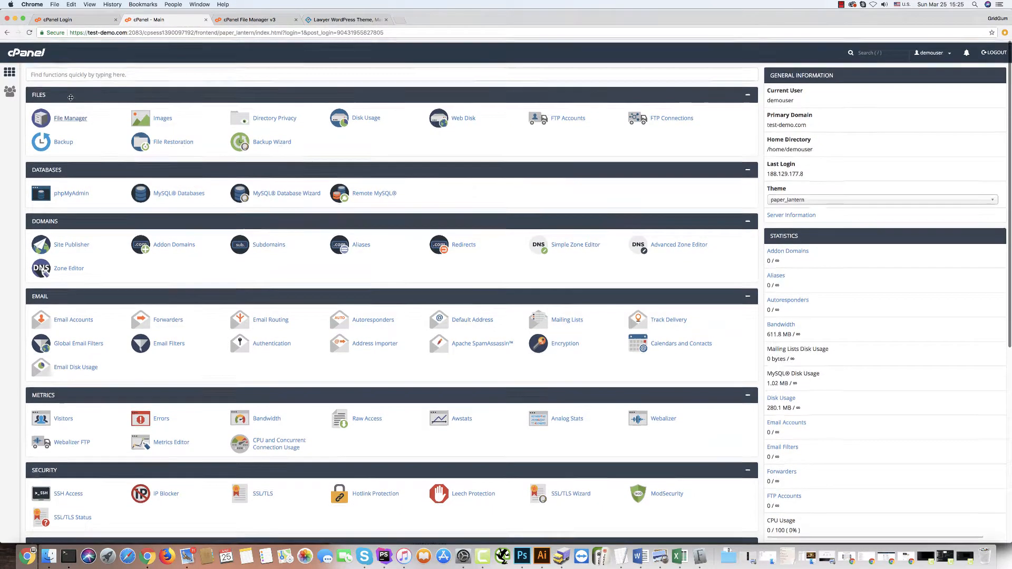
{"action": "scroll", "coordinate": [70, 97], "scroll_direction": "down", "scroll_amount": 1}
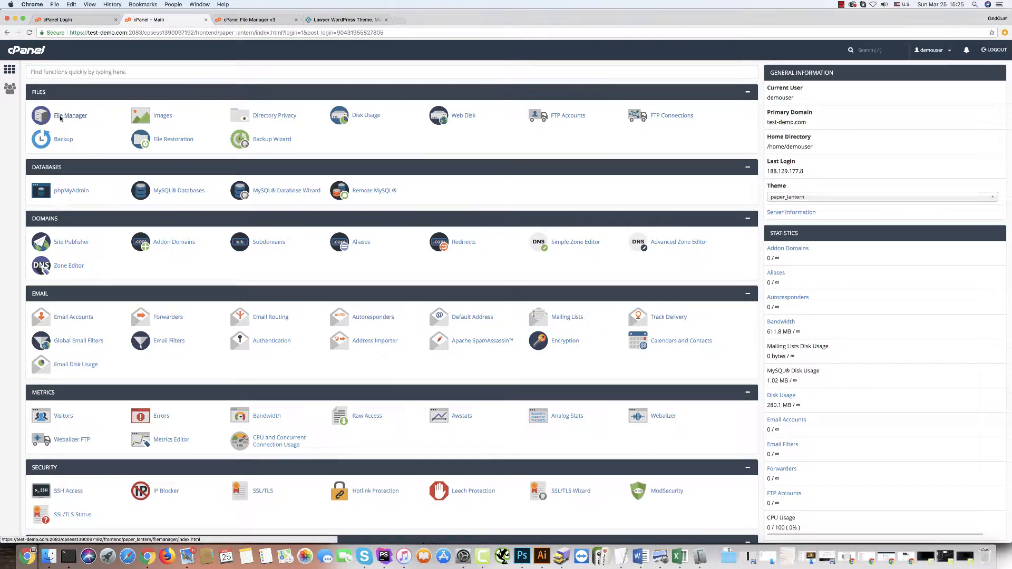
{"action": "left_click", "coordinate": [61, 118]}
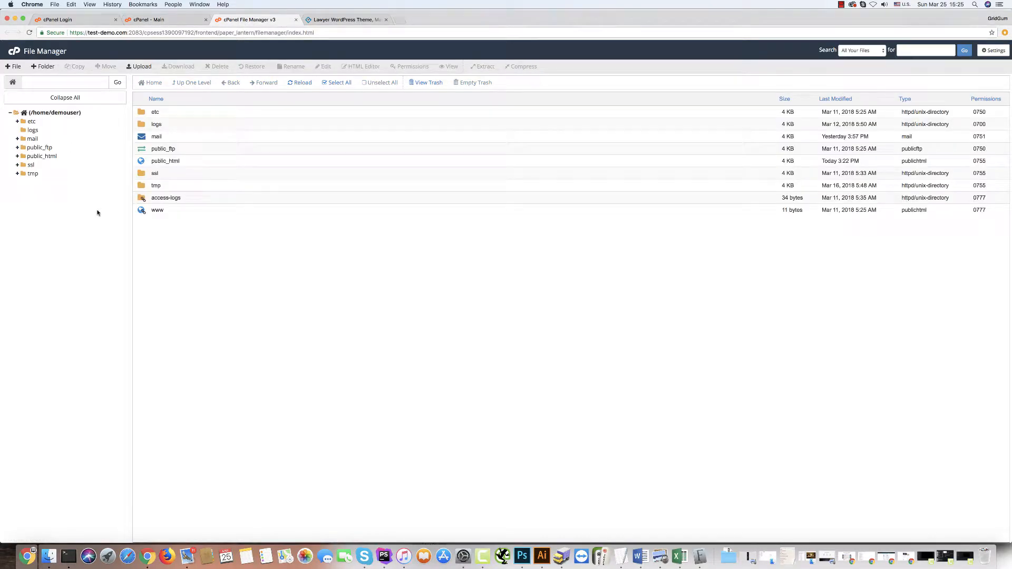
{"action": "double_click", "coordinate": [141, 162]}
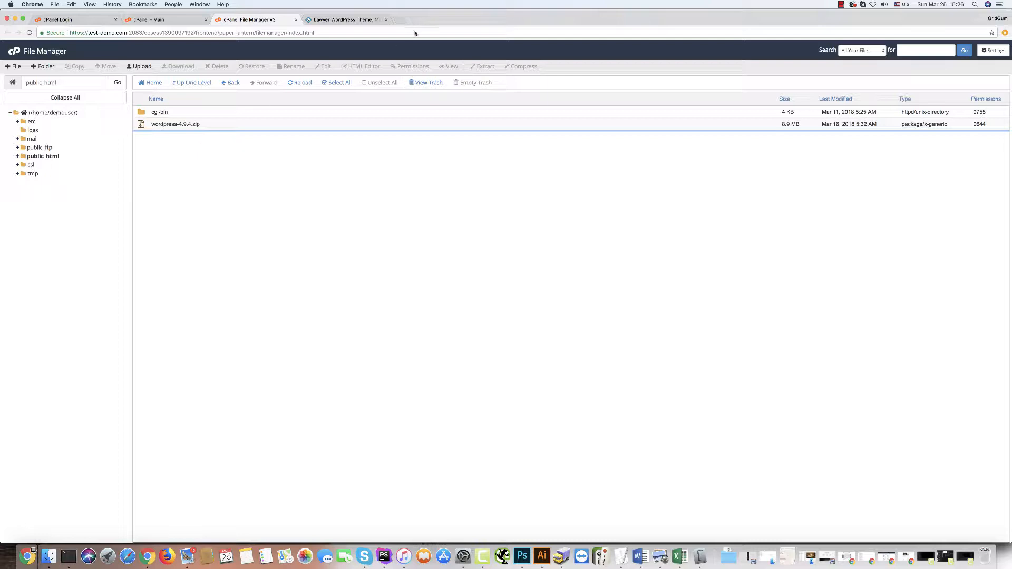
{"action": "left_click", "coordinate": [400, 20]}
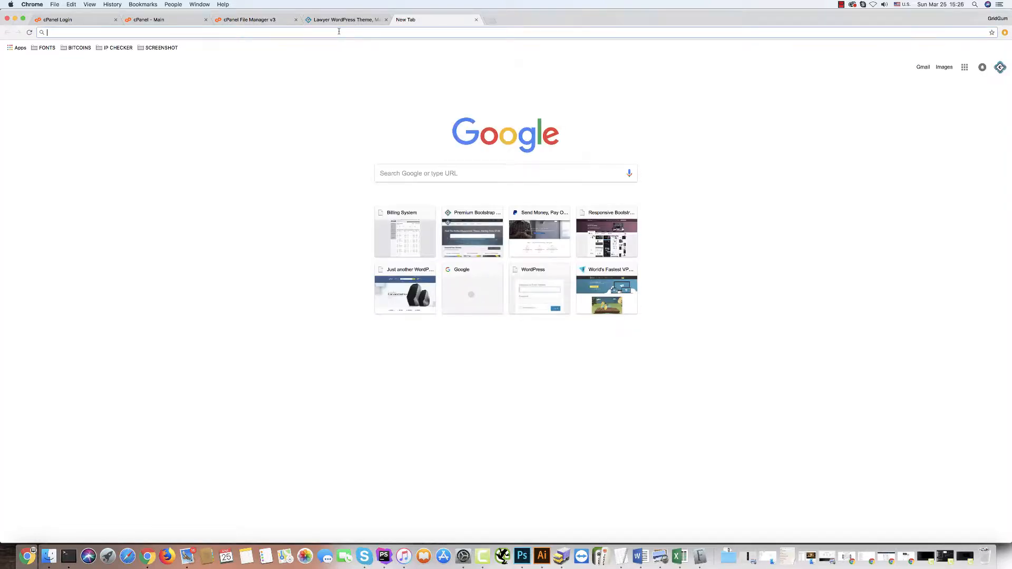
Load wordpress.org in the new tab, then go back to the cPanel File Manager listing.
{"action": "type", "text": "wordpress."}
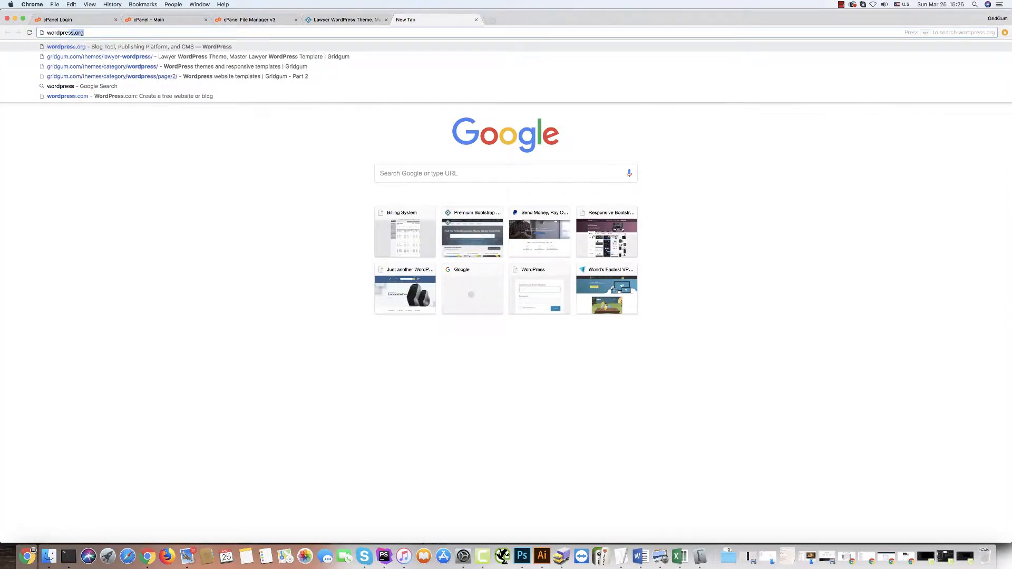
{"action": "type", "text": "org"}
{"action": "key", "text": "Return"}
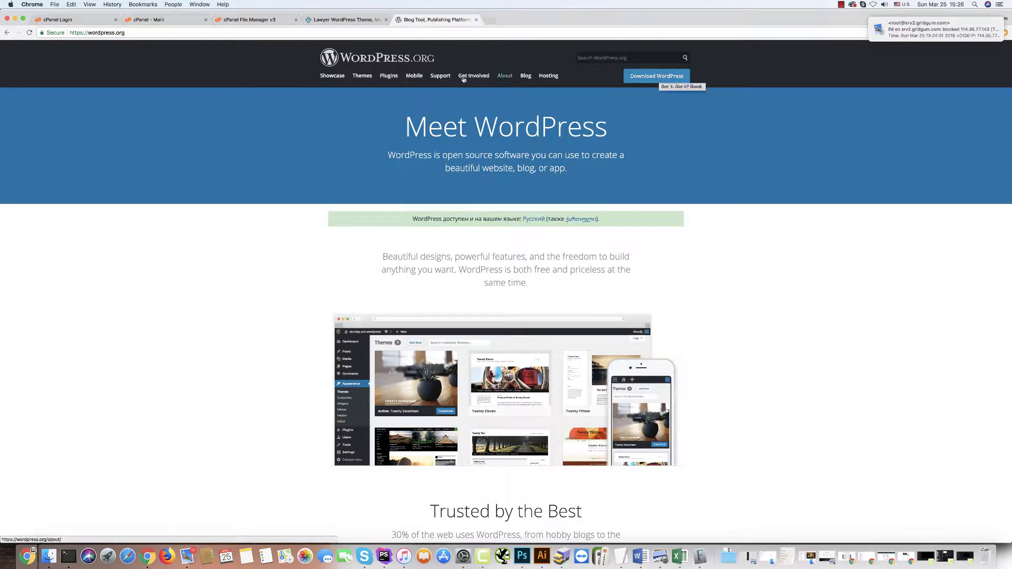
{"action": "left_click", "coordinate": [148, 21]}
{"action": "left_click", "coordinate": [248, 20]}
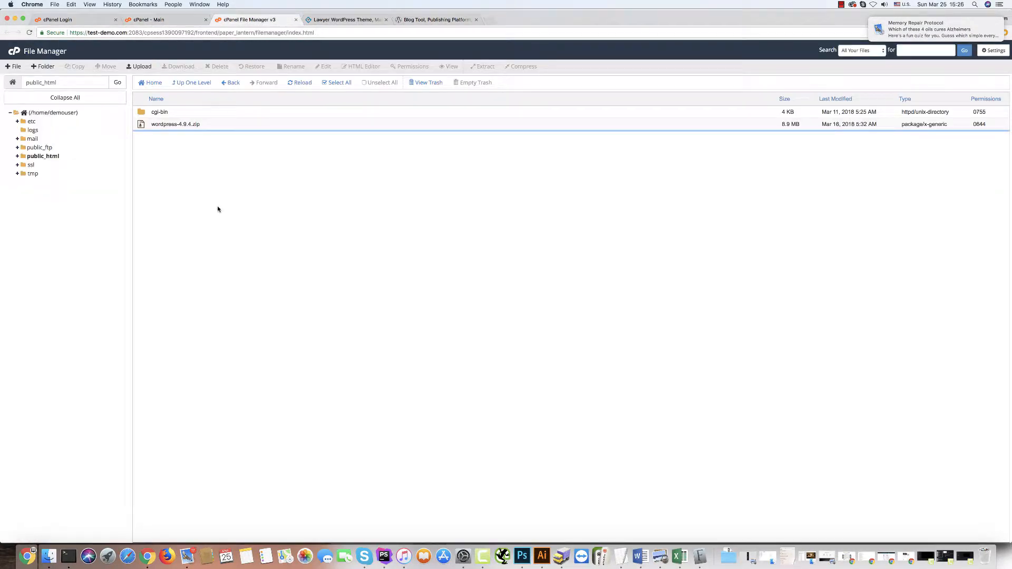
{"action": "left_click", "coordinate": [17, 157]}
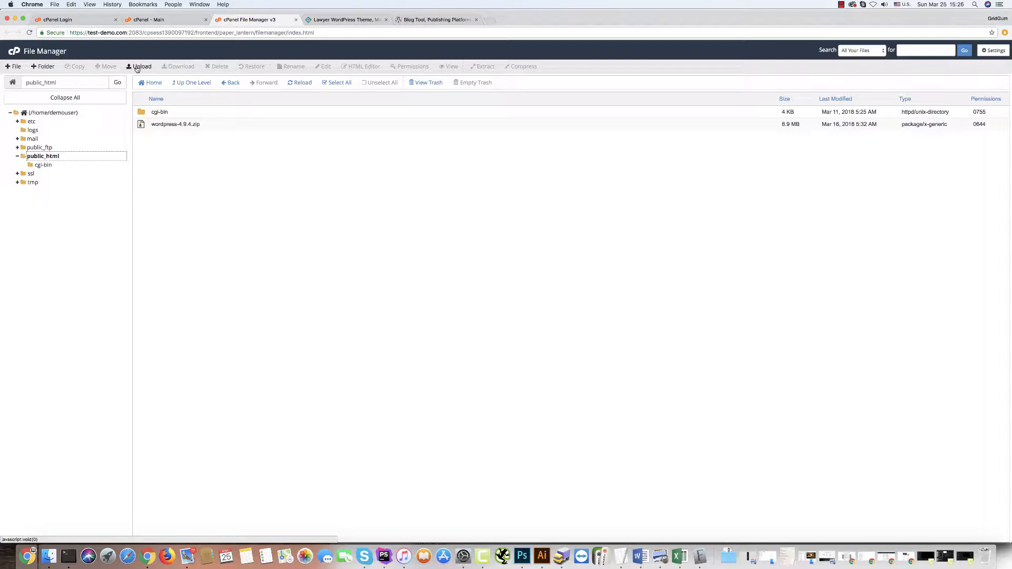
{"action": "left_click", "coordinate": [138, 66]}
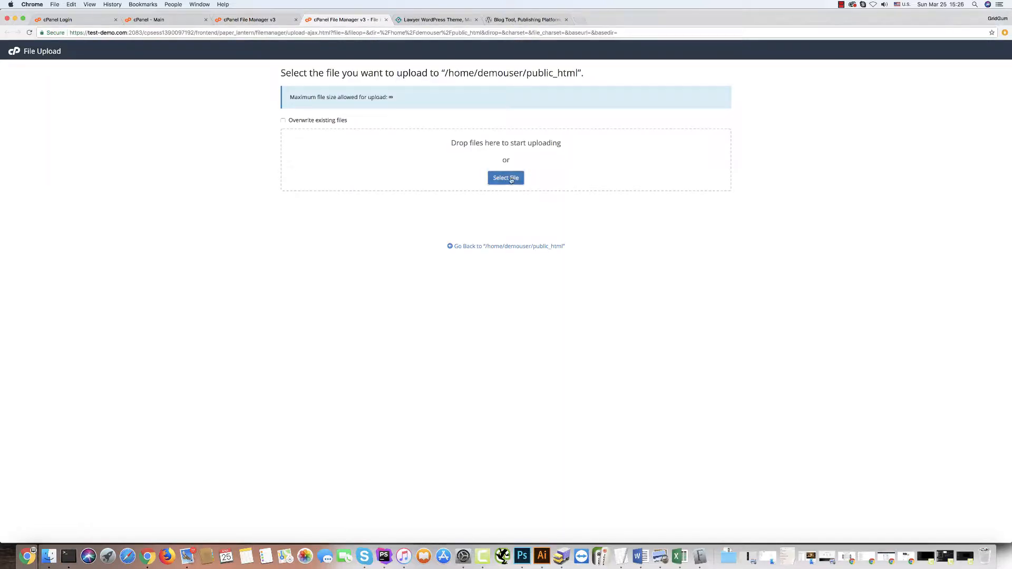
{"action": "left_click", "coordinate": [506, 177]}
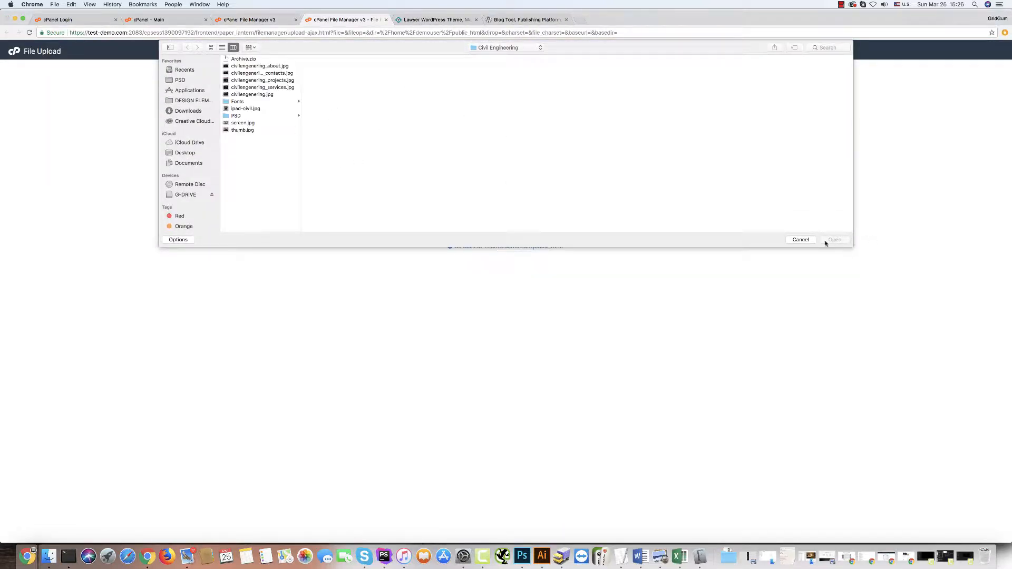
{"action": "left_click", "coordinate": [801, 240]}
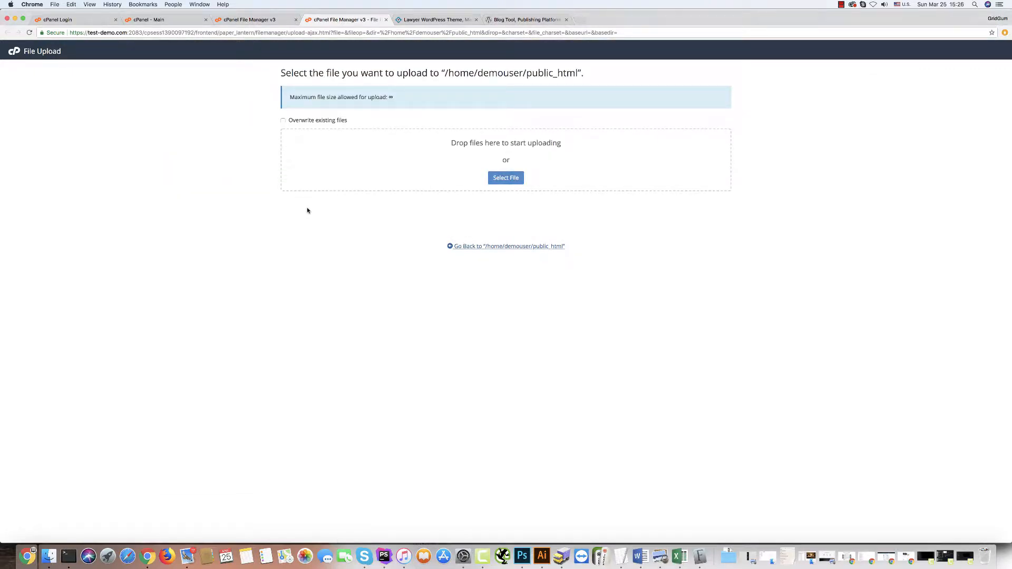
{"action": "key", "text": "super+w"}
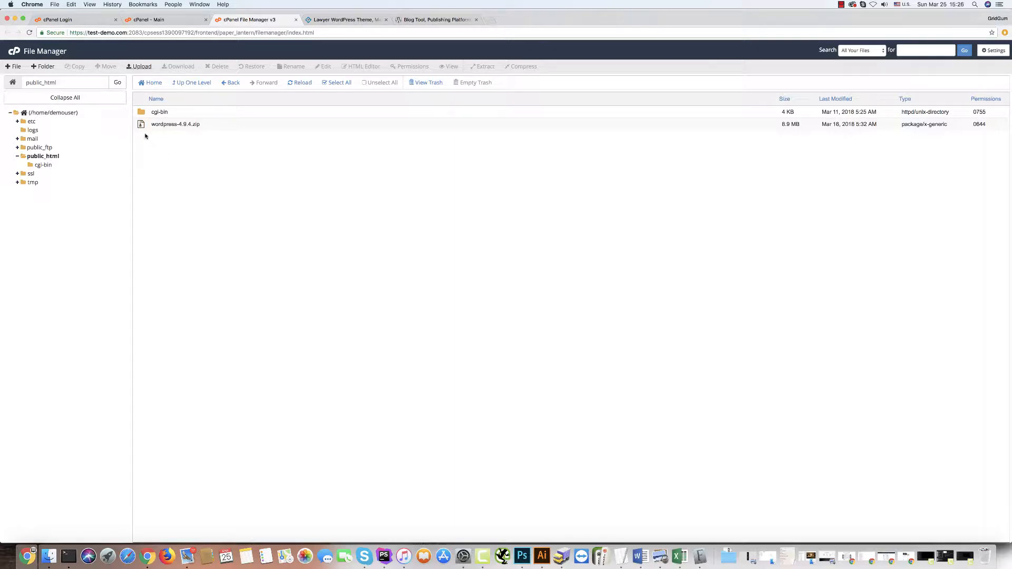
Extract wordpress-4.9.4.zip into /public_html and close the extraction results.
{"action": "left_click", "coordinate": [211, 124]}
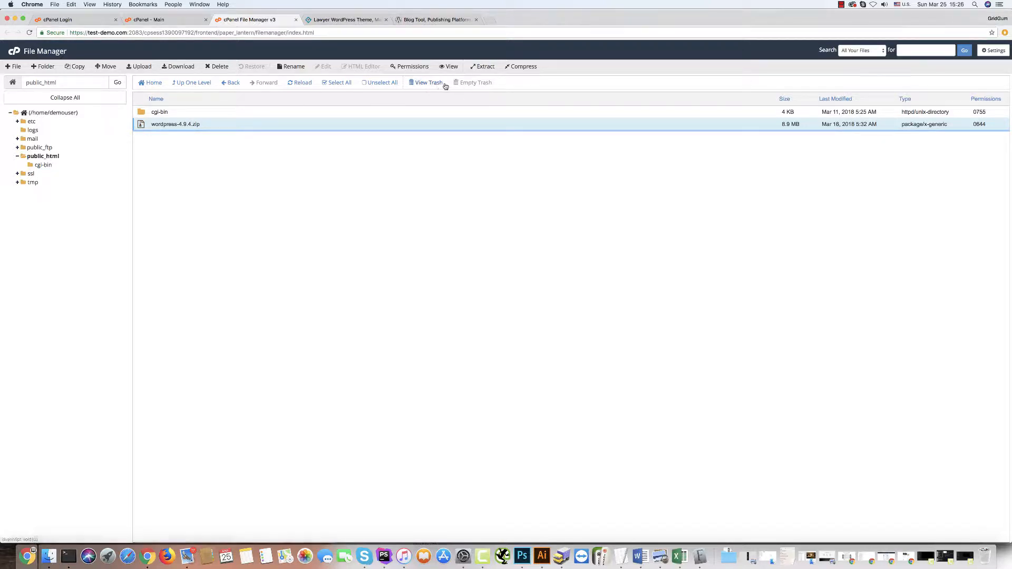
{"action": "left_click", "coordinate": [481, 68]}
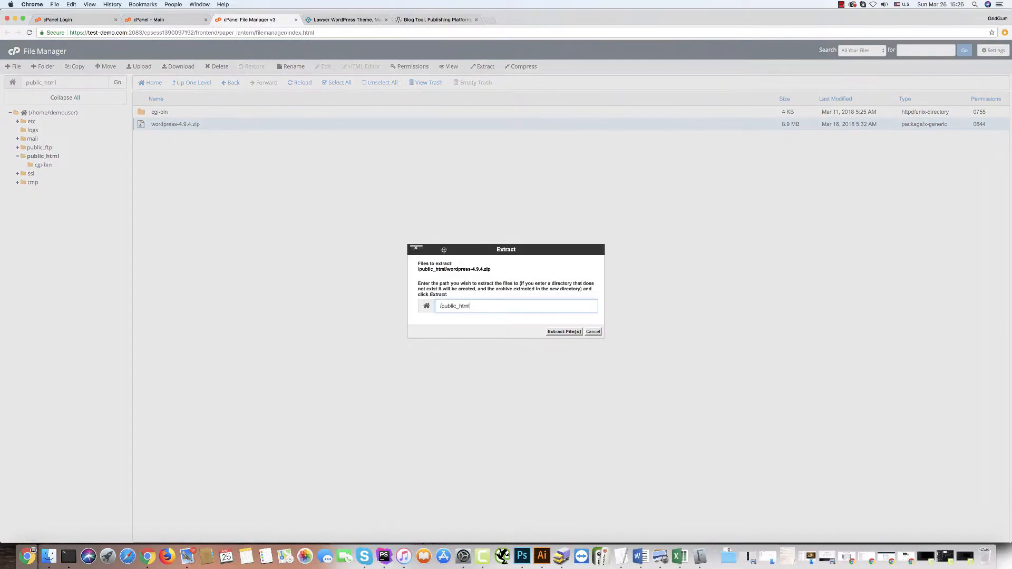
{"action": "left_click", "coordinate": [564, 332]}
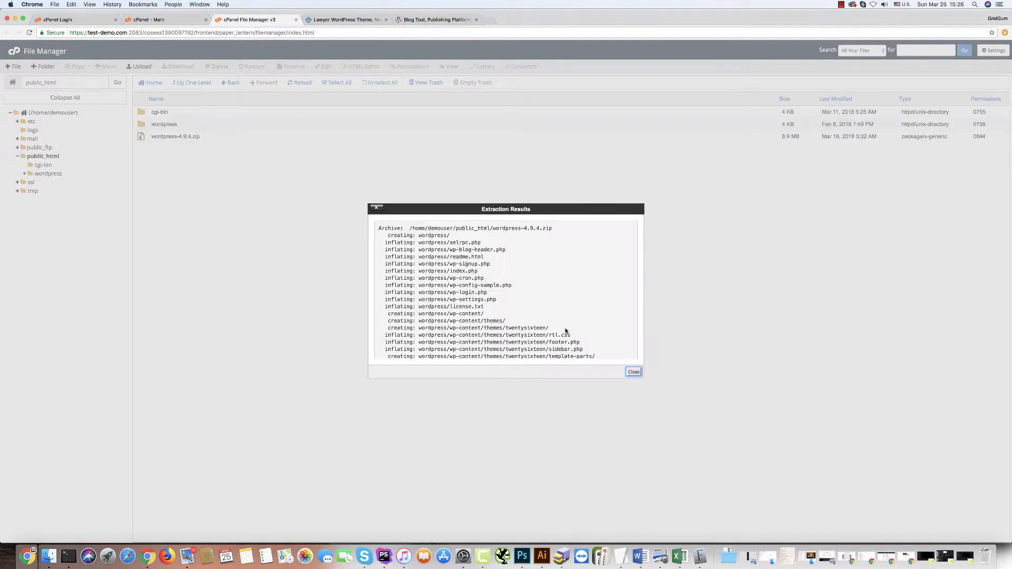
{"action": "left_click", "coordinate": [633, 372]}
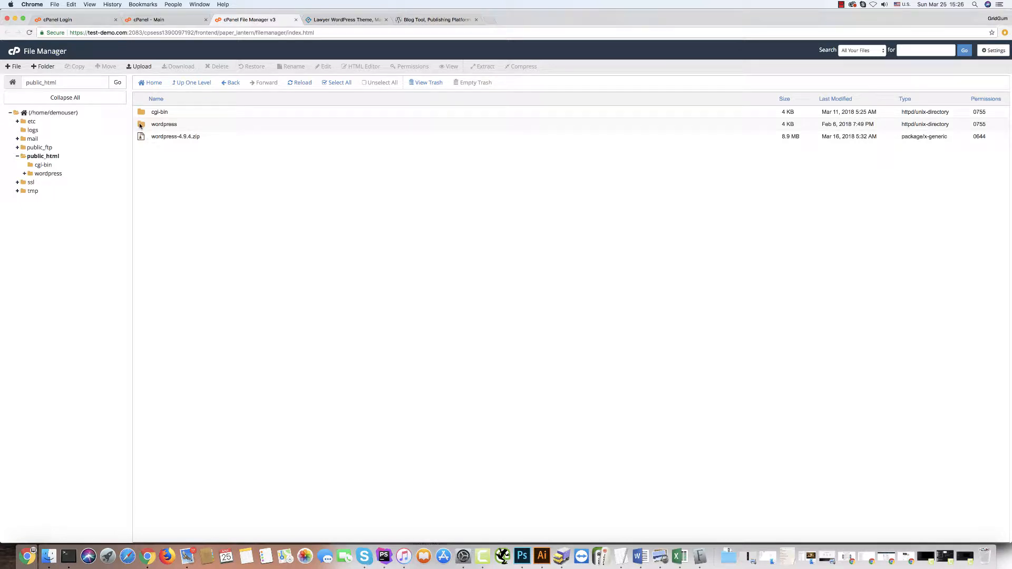
Select all 19 files in the wordpress folder and drag them into public_html.
{"action": "double_click", "coordinate": [140, 125]}
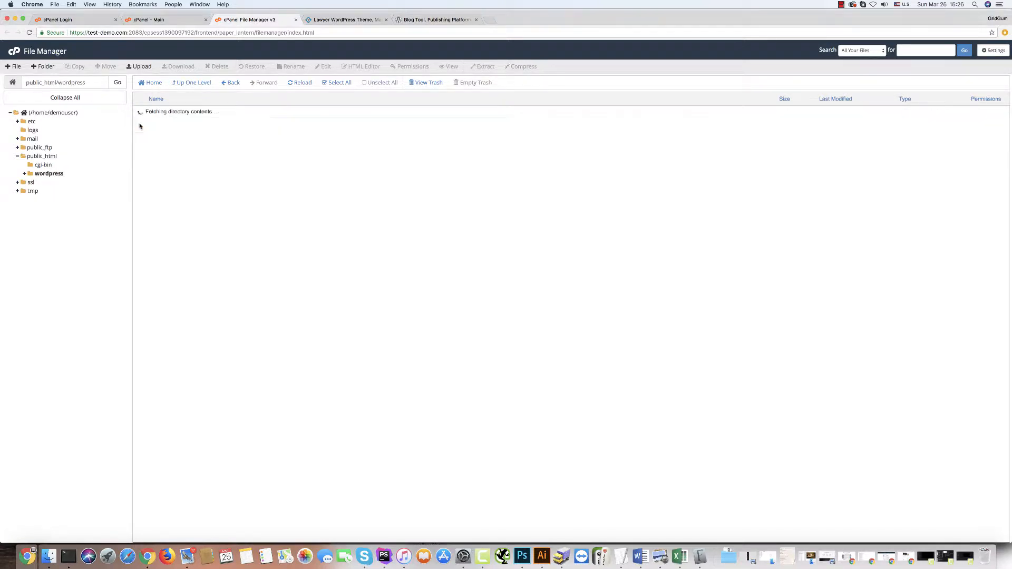
{"action": "left_click", "coordinate": [140, 112]}
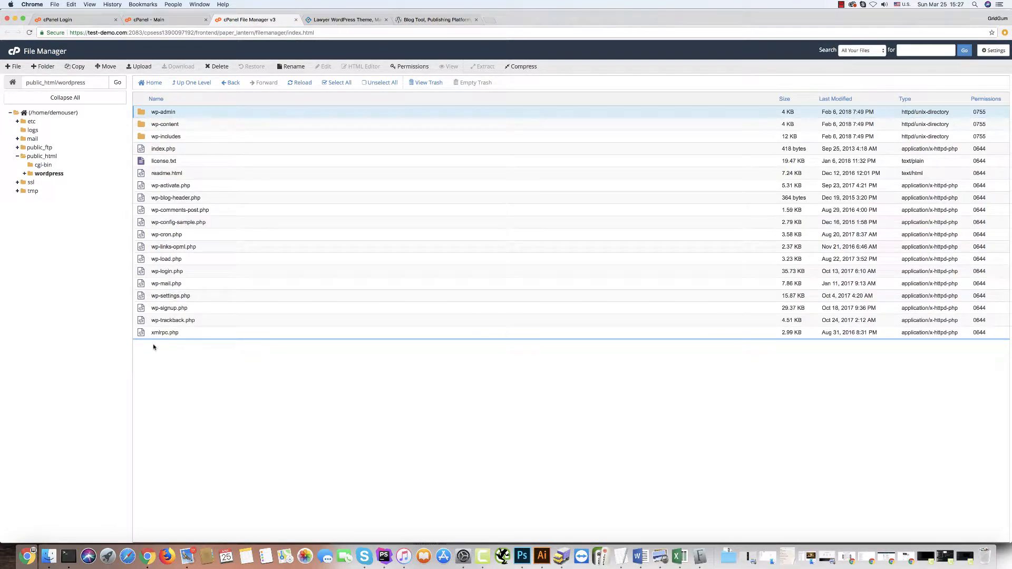
{"action": "left_click", "coordinate": [138, 333], "text": "shift"}
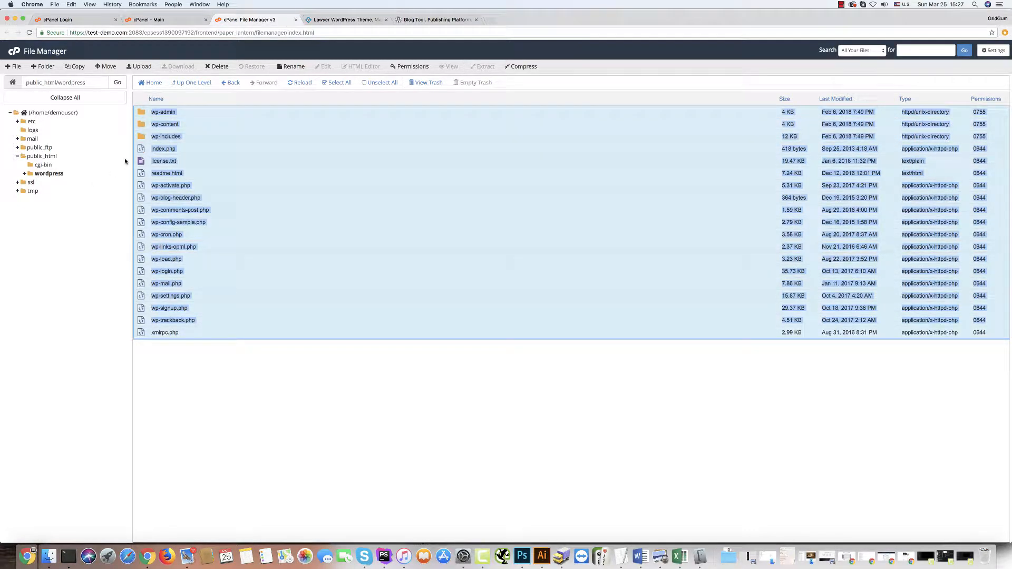
{"action": "left_click", "coordinate": [160, 385]}
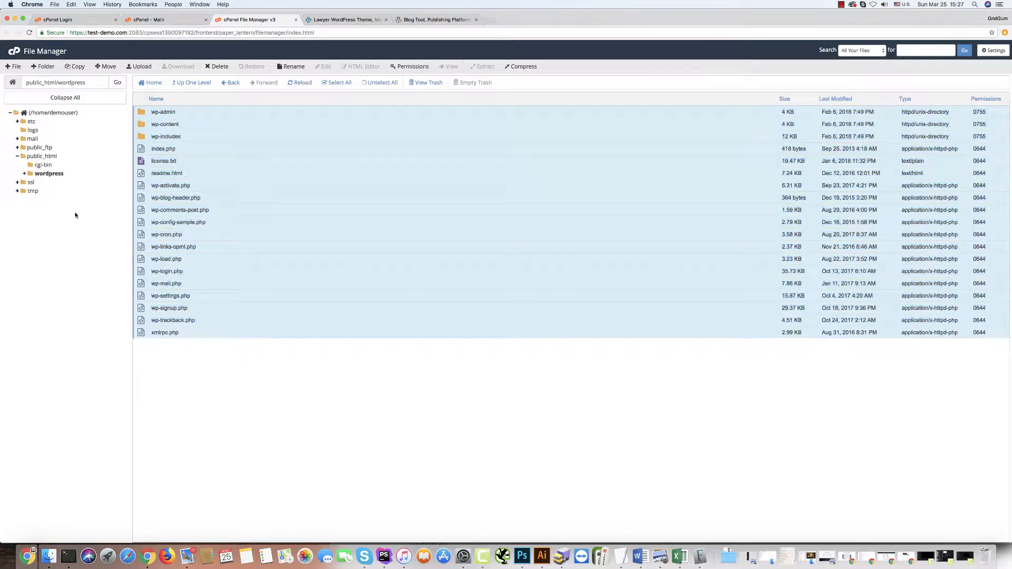
{"action": "left_click", "coordinate": [40, 156]}
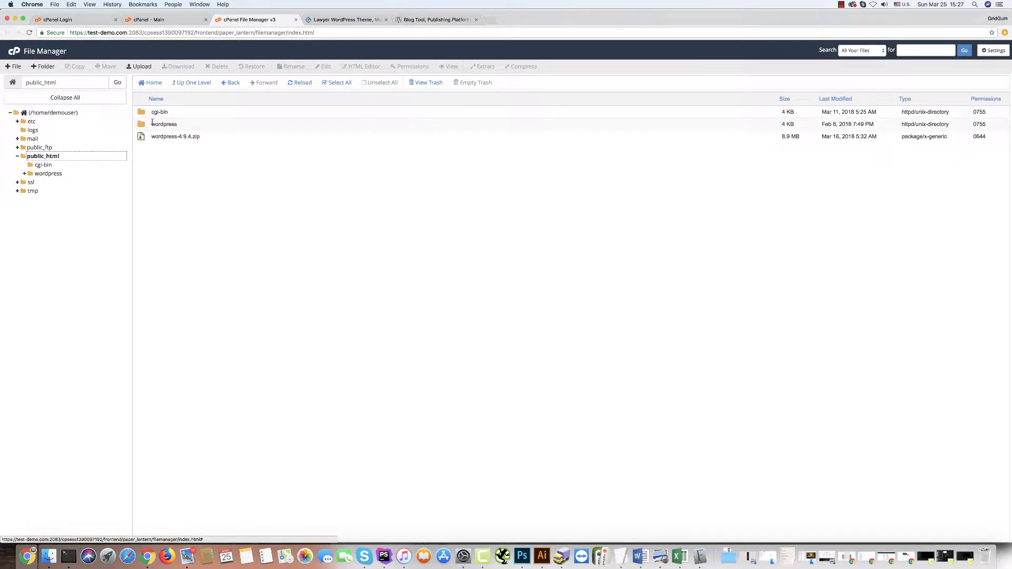
{"action": "double_click", "coordinate": [141, 125]}
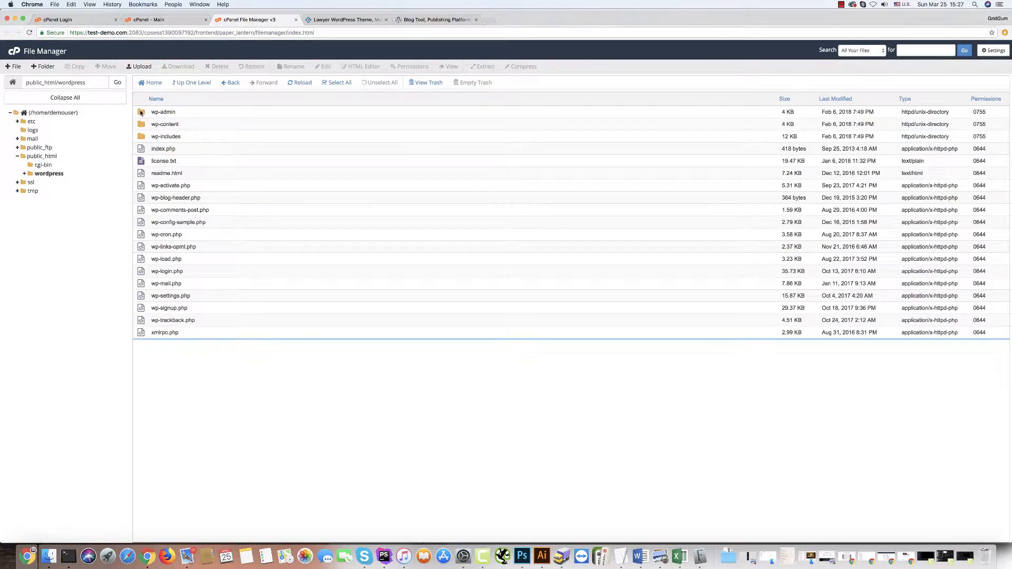
{"action": "left_click", "coordinate": [140, 112]}
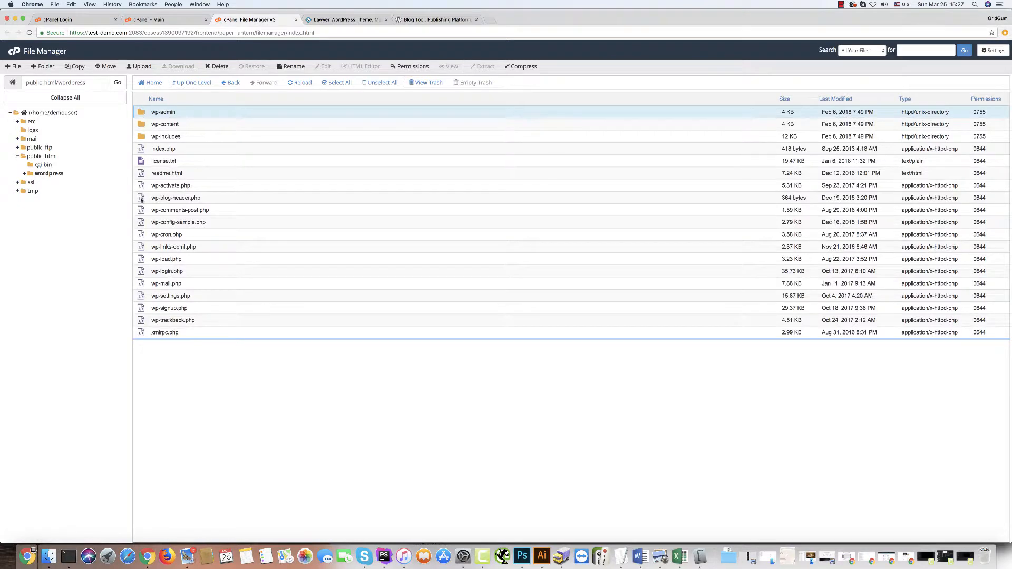
{"action": "left_click", "coordinate": [143, 335], "text": "shift"}
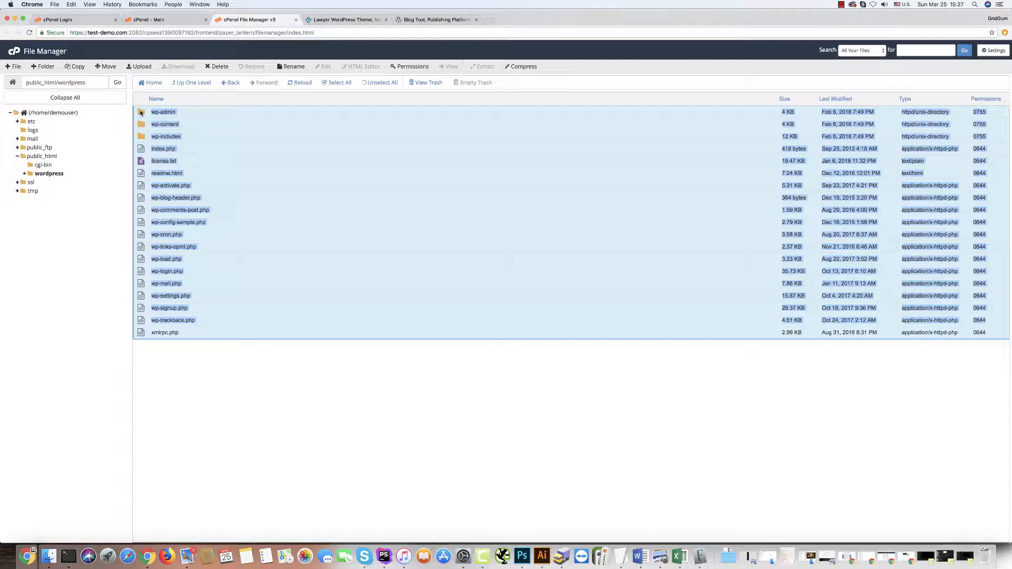
{"action": "left_click_drag", "start_coordinate": [142, 109], "coordinate": [36, 156]}
{"action": "left_click", "coordinate": [191, 83]}
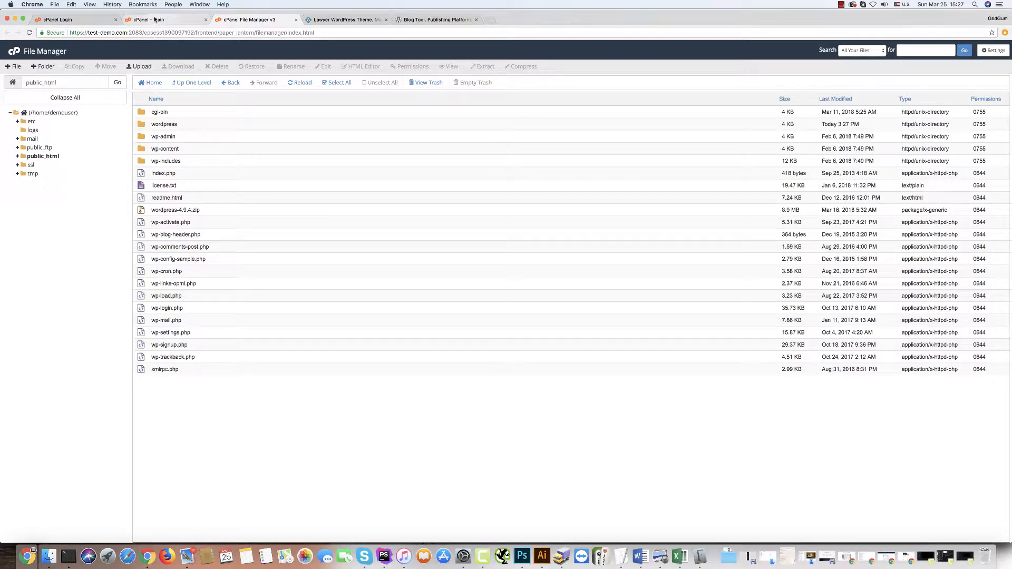
Create the MySQL database 'lawyer' (demouser_lawyer) on cPanel's MySQL Databases page.
{"action": "left_click", "coordinate": [155, 20]}
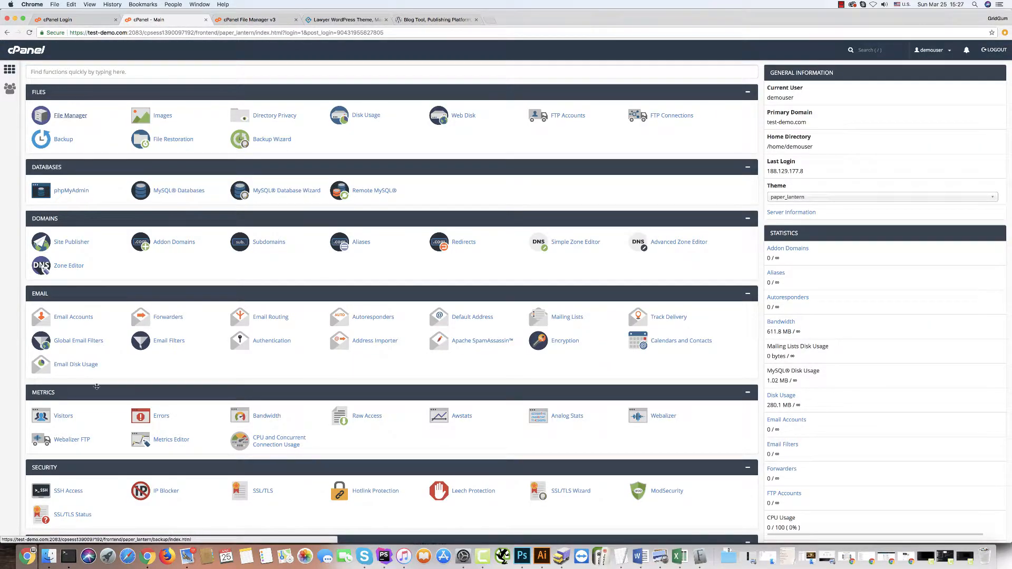
{"action": "left_click", "coordinate": [169, 192]}
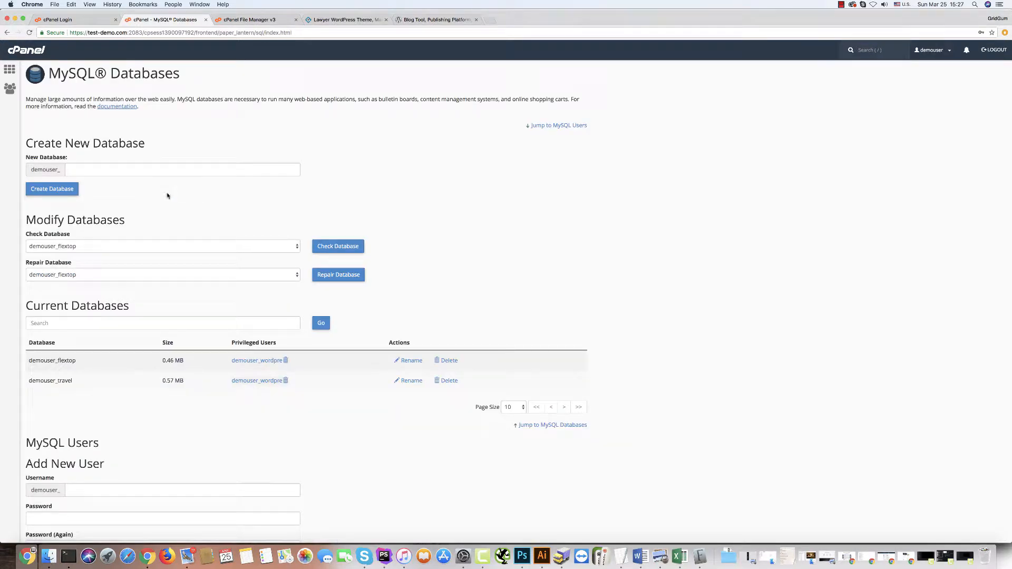
{"action": "left_click", "coordinate": [86, 168]}
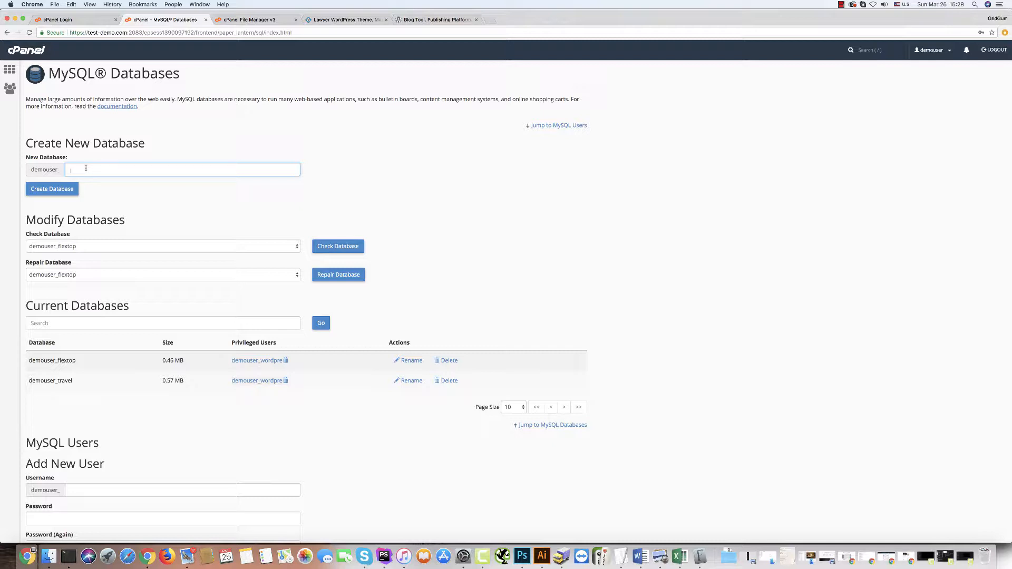
{"action": "type", "text": "lawyer"}
{"action": "left_click", "coordinate": [39, 190]}
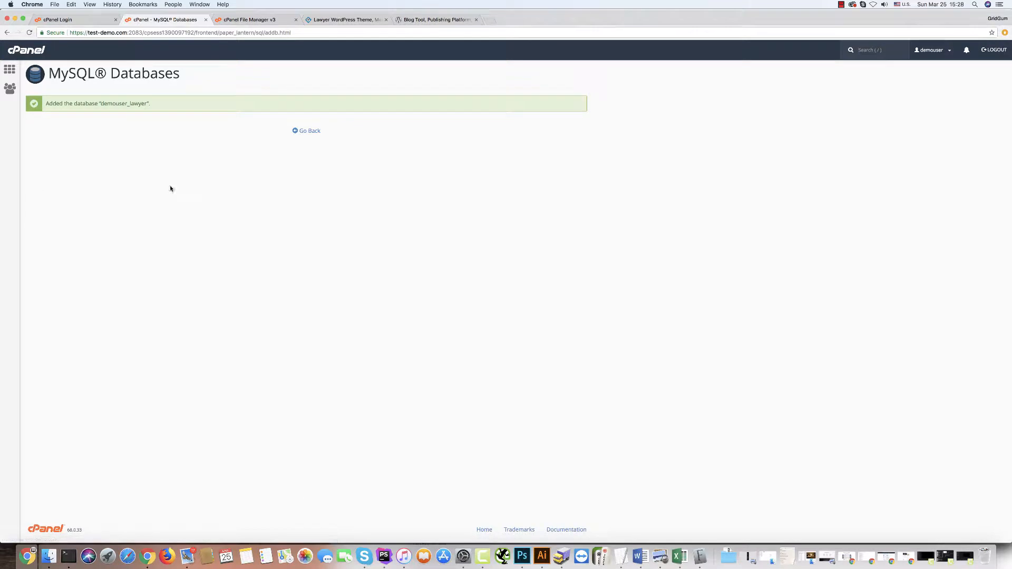
{"action": "left_click", "coordinate": [310, 131]}
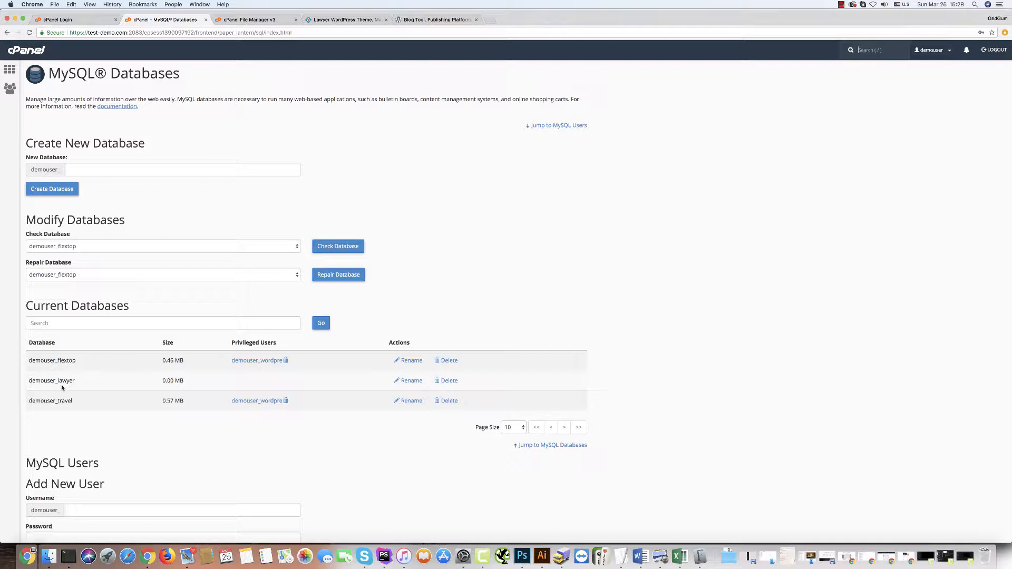
{"action": "left_click_drag", "start_coordinate": [30, 378], "coordinate": [74, 380]}
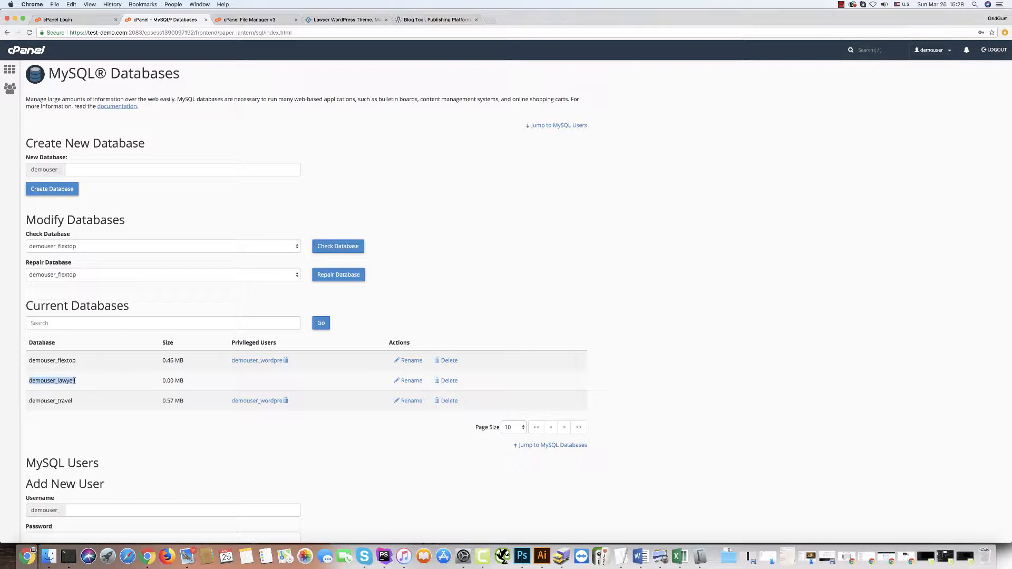
{"action": "scroll", "coordinate": [93, 414], "scroll_direction": "down", "scroll_amount": 4}
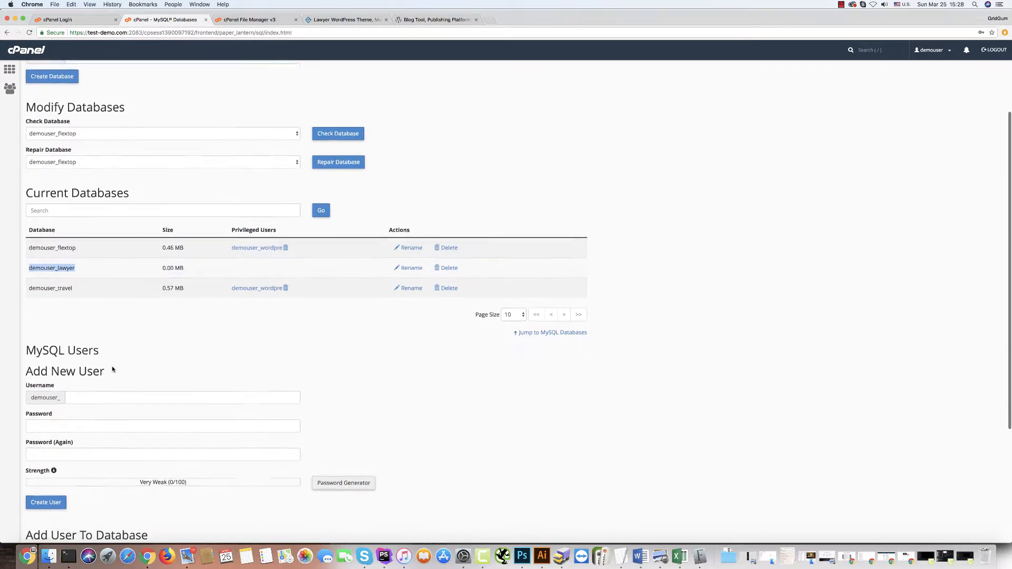
{"action": "scroll", "coordinate": [112, 369], "scroll_direction": "down", "scroll_amount": 1}
{"action": "left_click", "coordinate": [82, 371]}
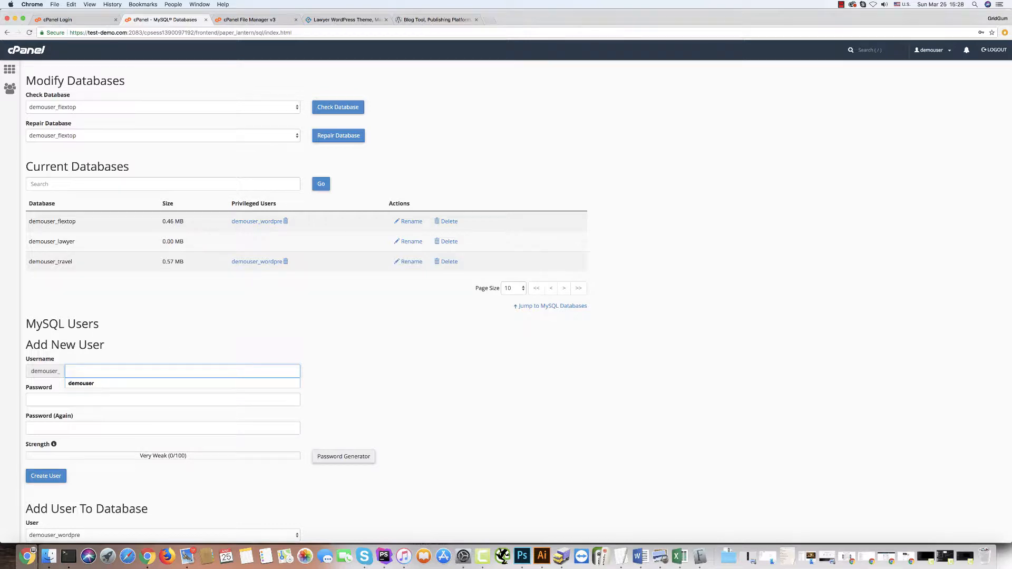
Add a new MySQL user with a username and a strong password entered twice.
{"action": "type", "text": "george"}
{"action": "scroll", "coordinate": [191, 487], "scroll_direction": "down", "scroll_amount": 3}
{"action": "left_click", "coordinate": [100, 443]}
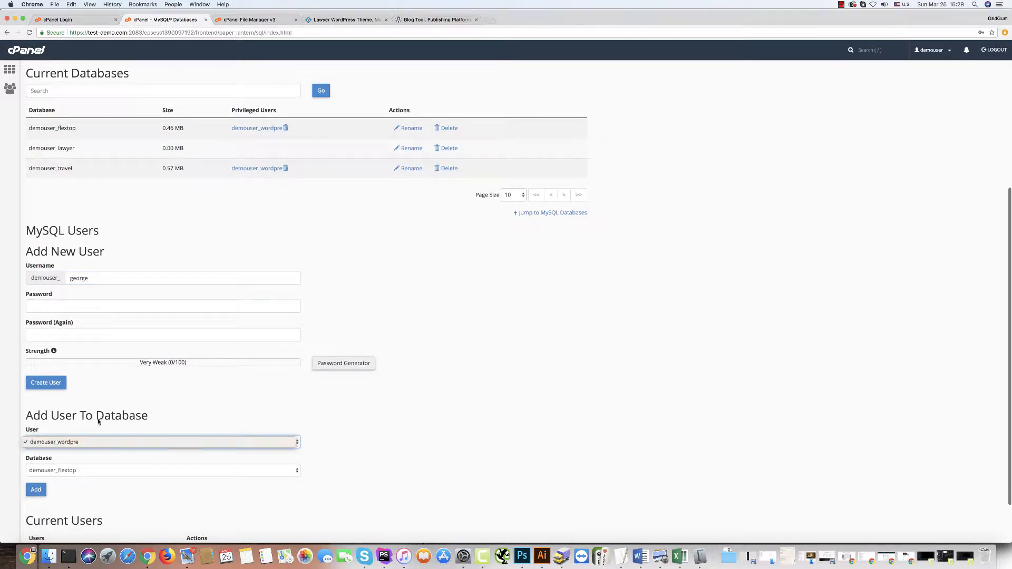
{"action": "left_click", "coordinate": [99, 421]}
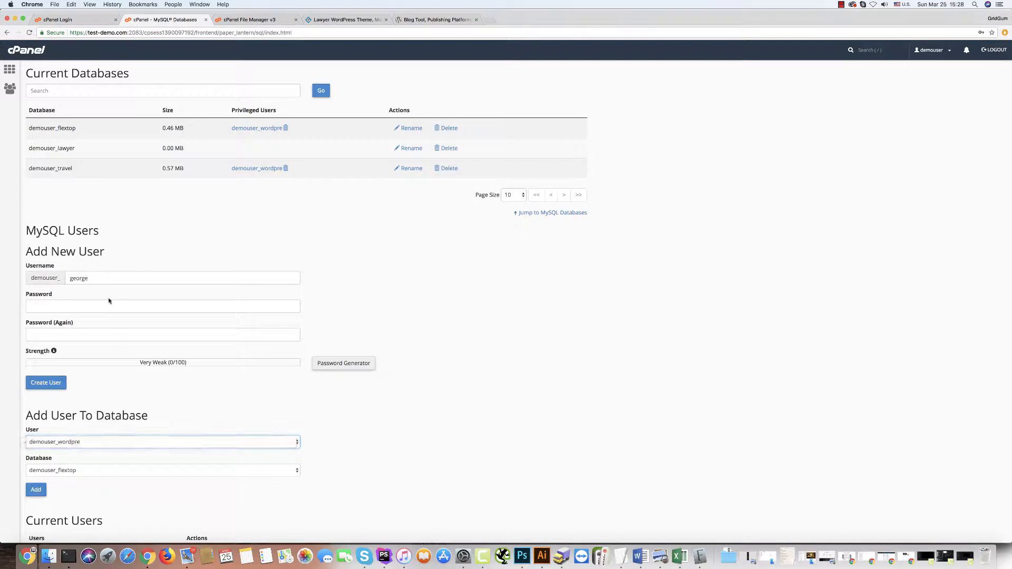
{"action": "left_click", "coordinate": [64, 307]}
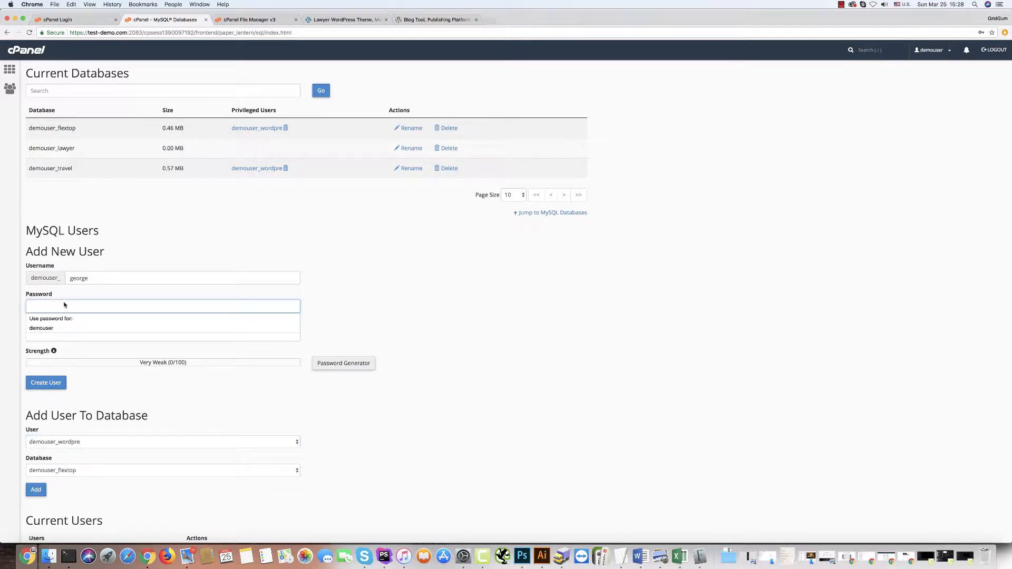
{"action": "type", "text": "12345"}
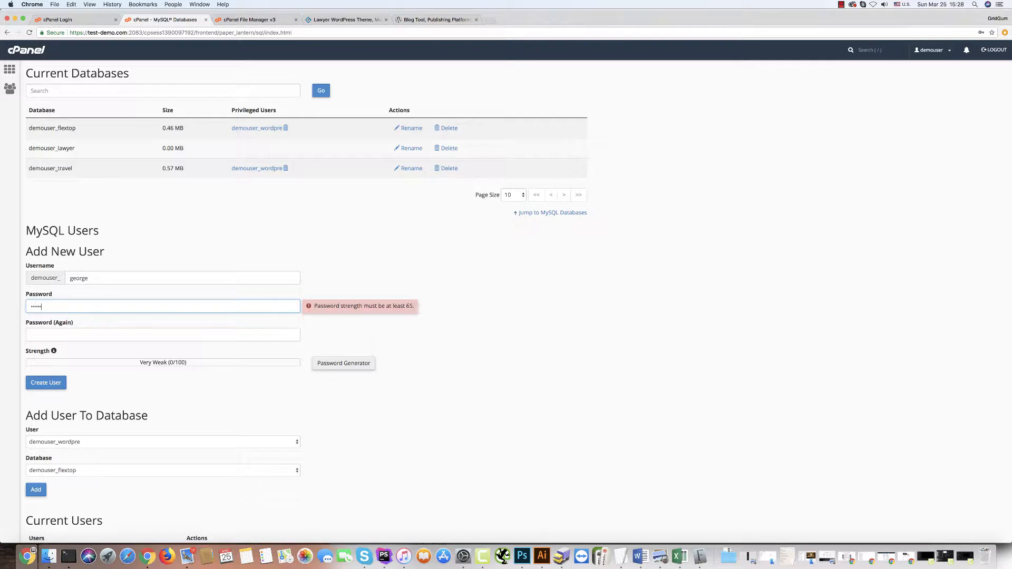
{"action": "left_click", "coordinate": [45, 333]}
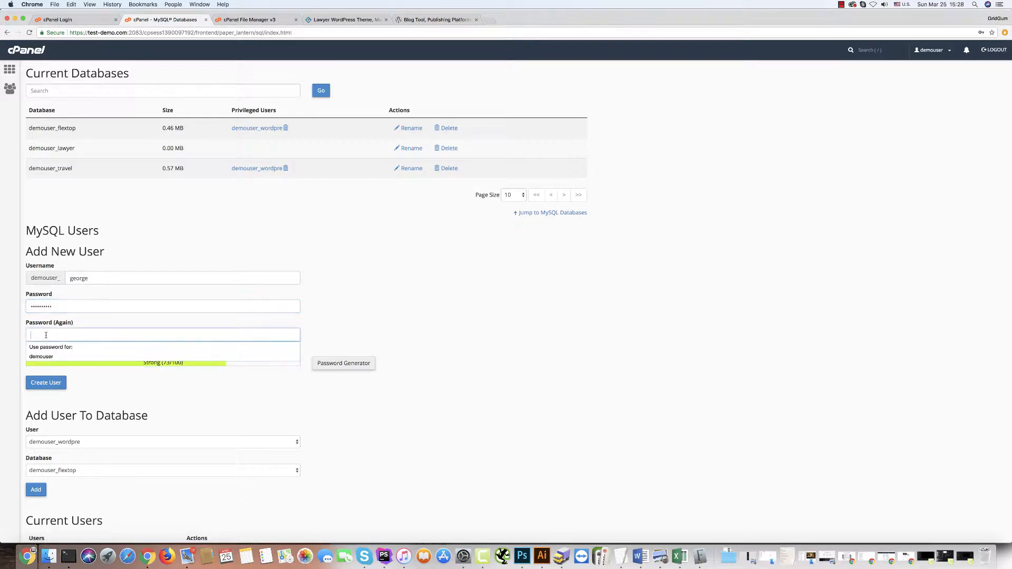
{"action": "type", "text": "1234560"}
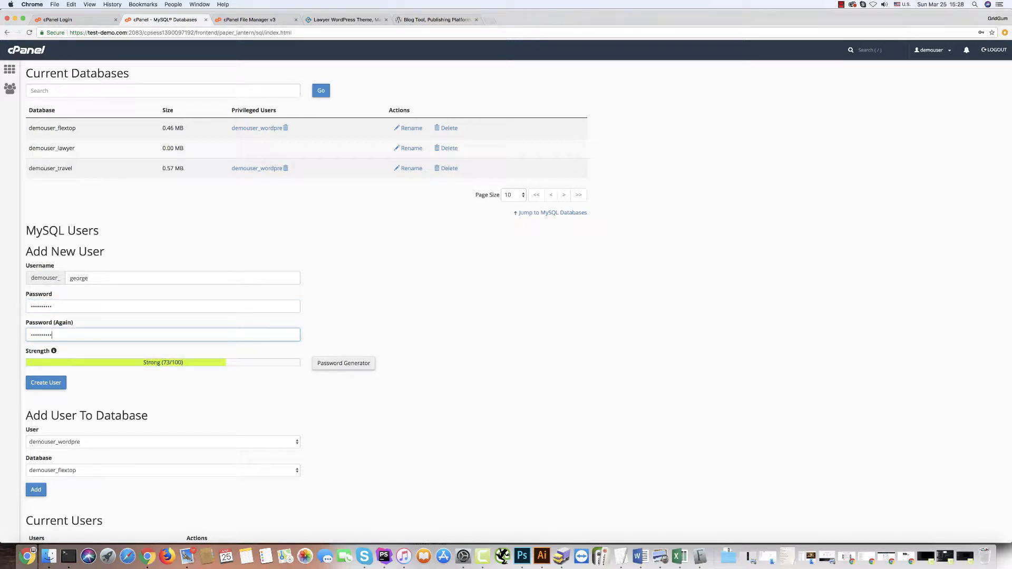
{"action": "left_click", "coordinate": [38, 383]}
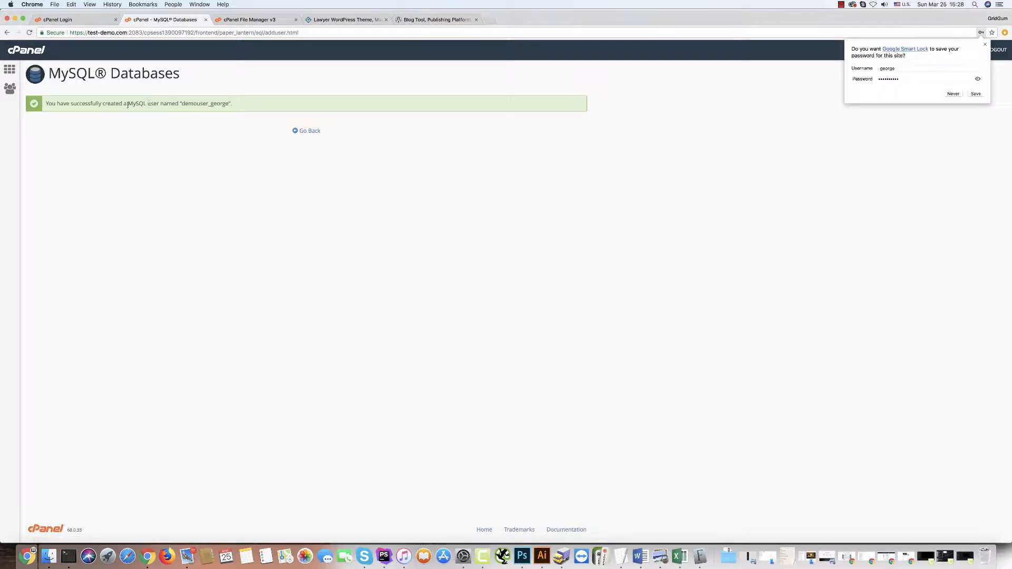
{"action": "left_click", "coordinate": [307, 131]}
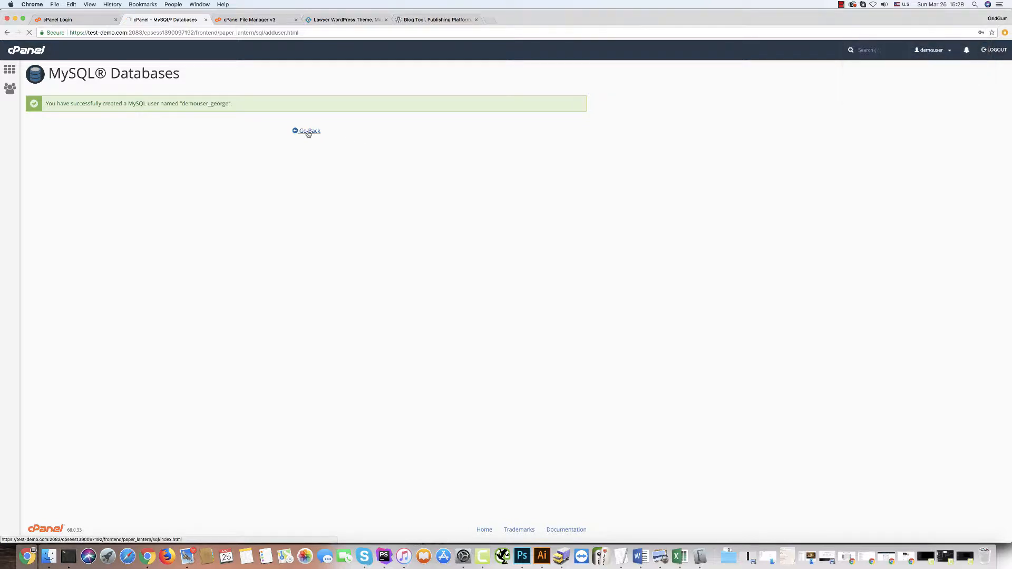
Pair the new user with the demouser_lawyer database under Add User To Database and add it.
{"action": "scroll", "coordinate": [238, 444], "scroll_direction": "down", "scroll_amount": 5}
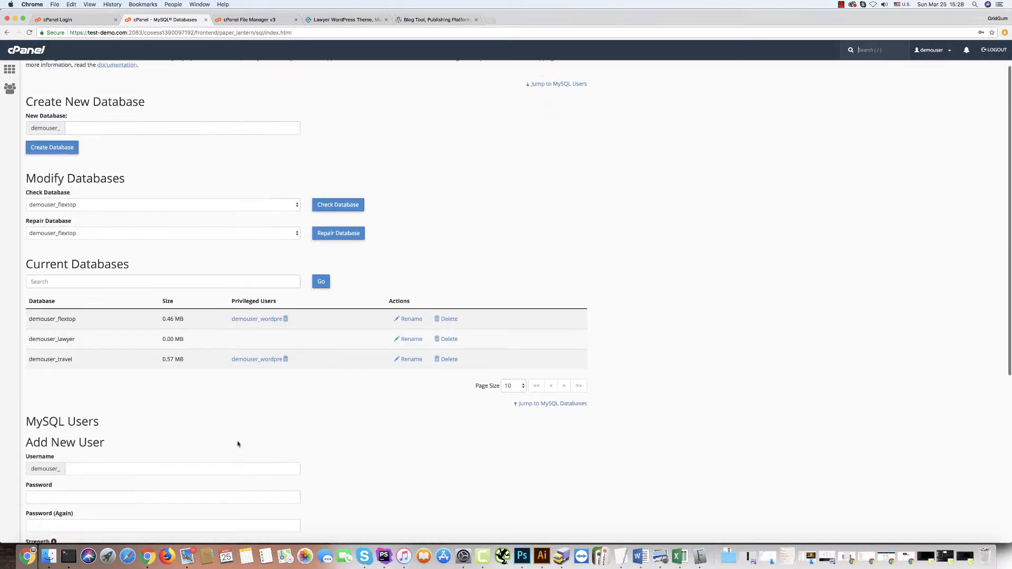
{"action": "scroll", "coordinate": [238, 444], "scroll_direction": "down", "scroll_amount": 3}
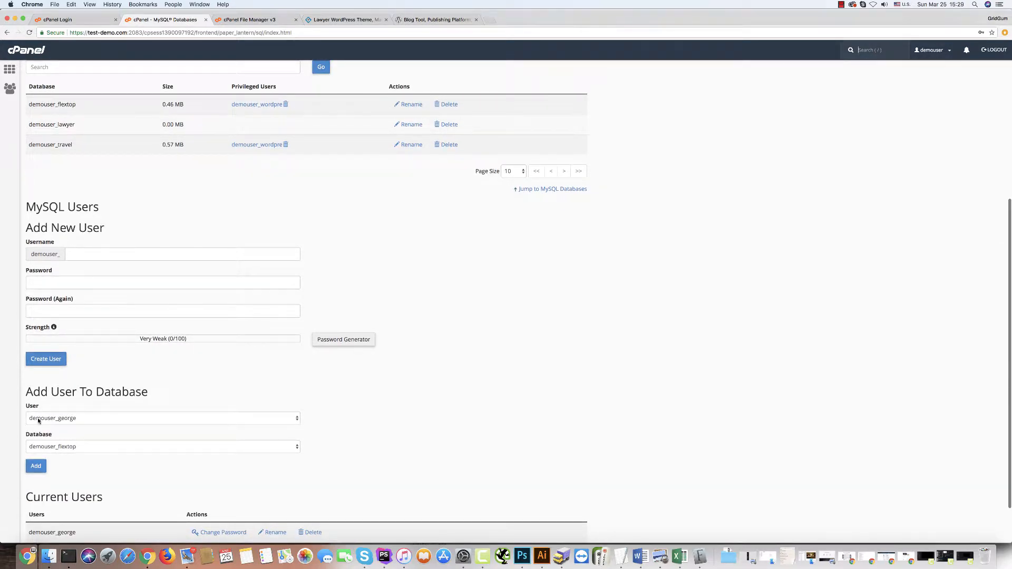
{"action": "left_click", "coordinate": [62, 447]}
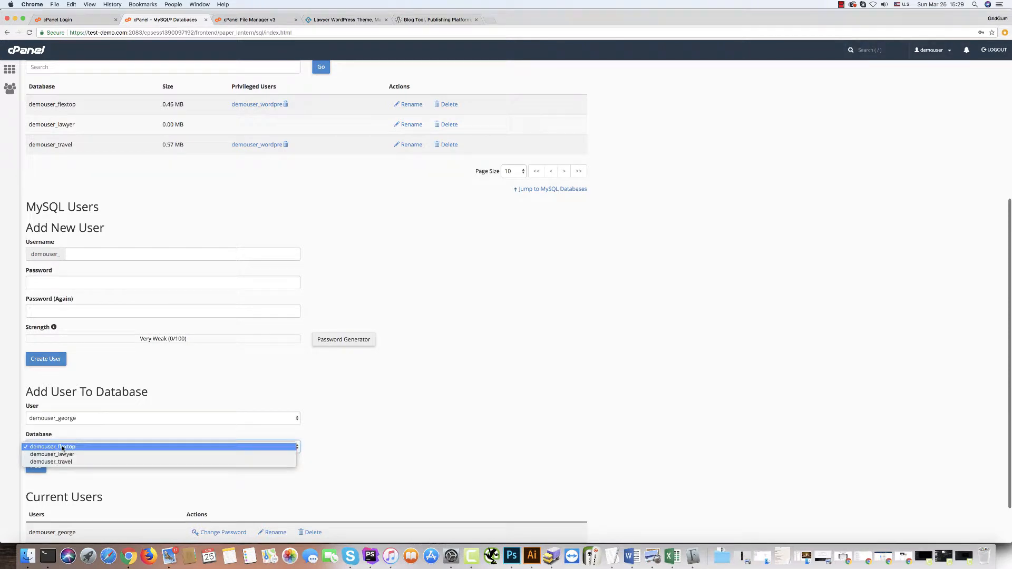
{"action": "left_click", "coordinate": [67, 455]}
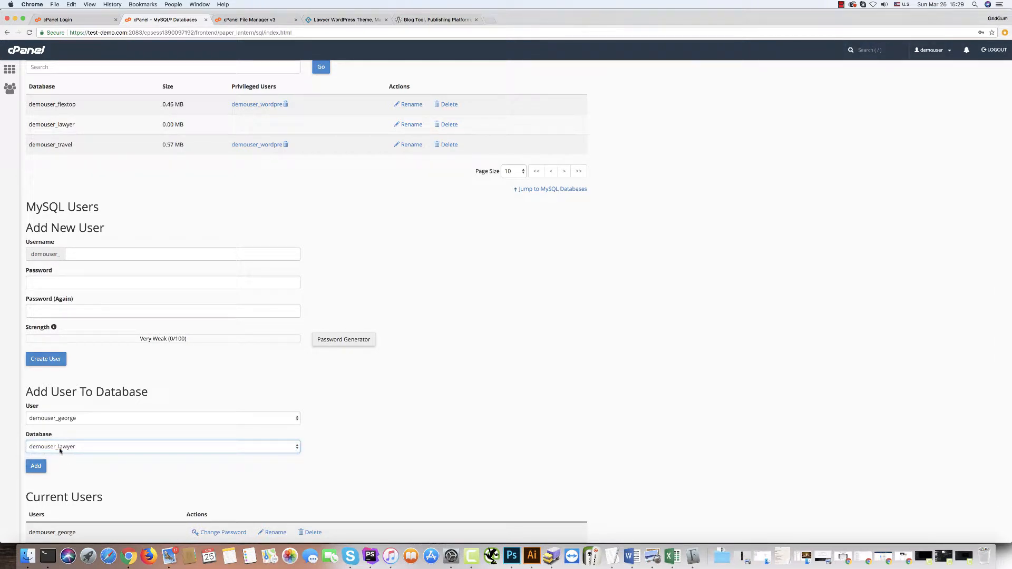
{"action": "left_click", "coordinate": [52, 419]}
{"action": "left_click", "coordinate": [68, 420]}
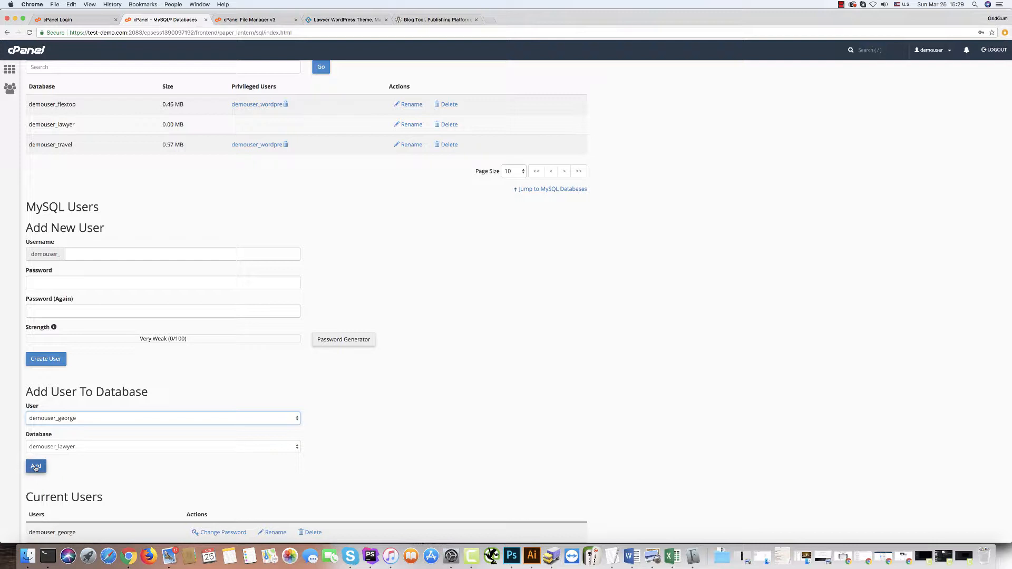
{"action": "left_click", "coordinate": [36, 467]}
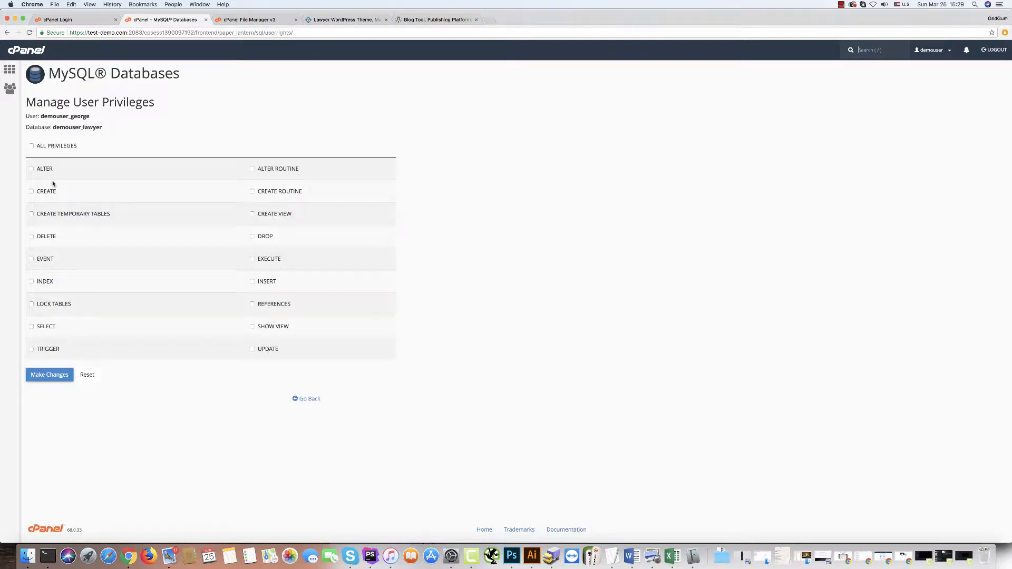
Grant ALL PRIVILEGES on demouser_lawyer, save the changes, and return to the database list.
{"action": "left_click", "coordinate": [32, 146]}
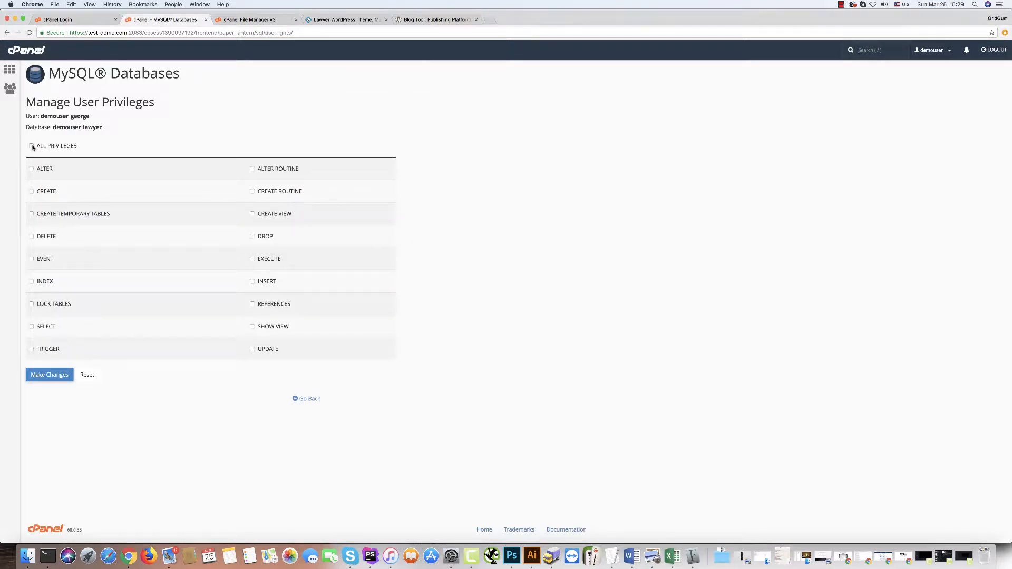
{"action": "left_click", "coordinate": [45, 376]}
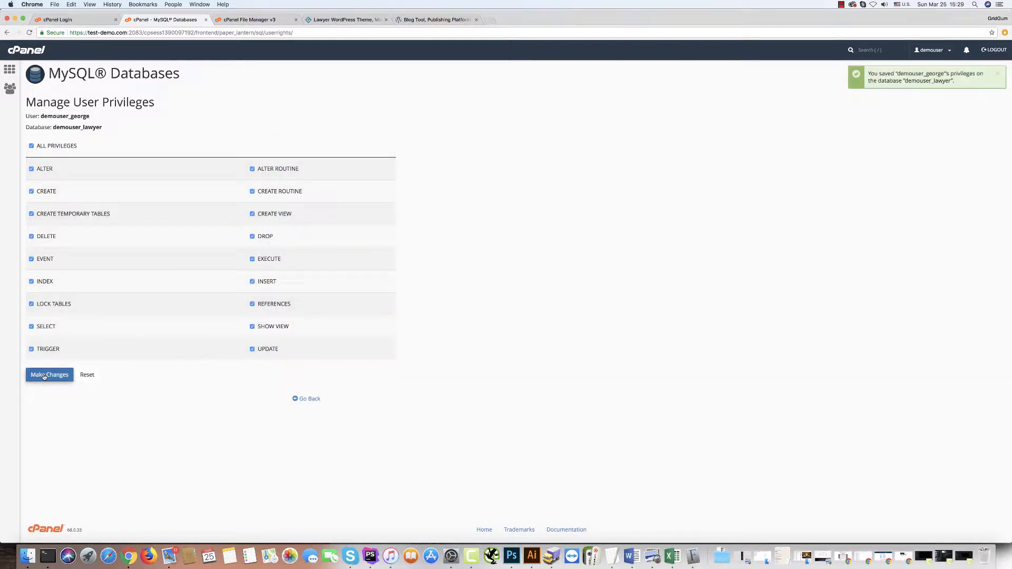
{"action": "left_click", "coordinate": [304, 400]}
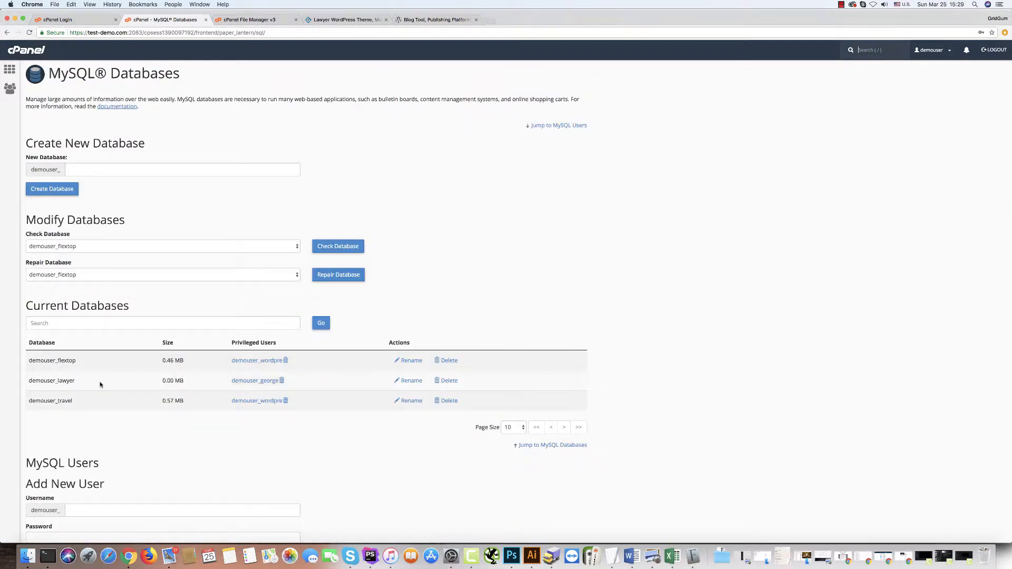
{"action": "scroll", "coordinate": [100, 384], "scroll_direction": "down", "scroll_amount": 5}
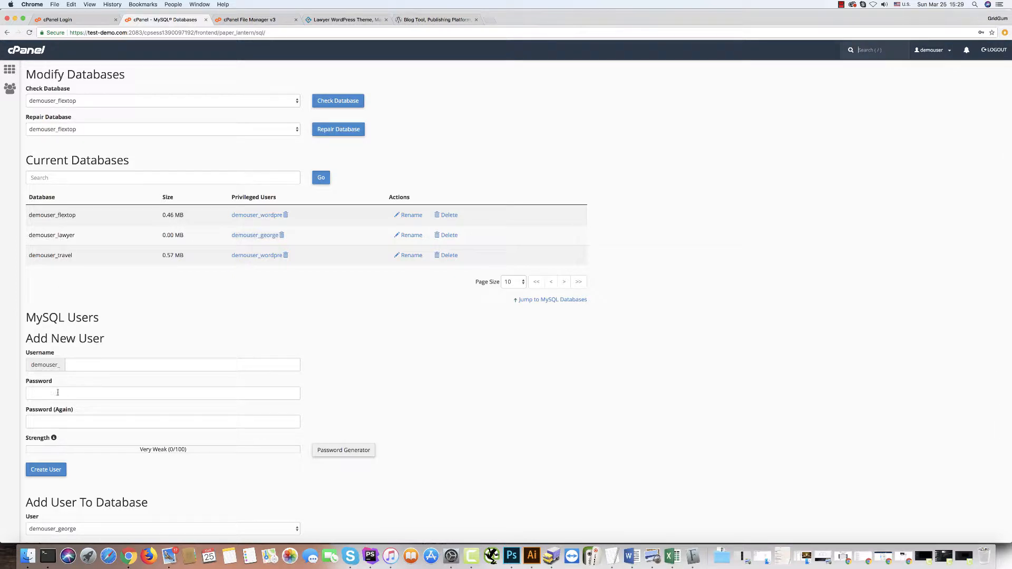
{"action": "scroll", "coordinate": [76, 359], "scroll_direction": "up", "scroll_amount": 5}
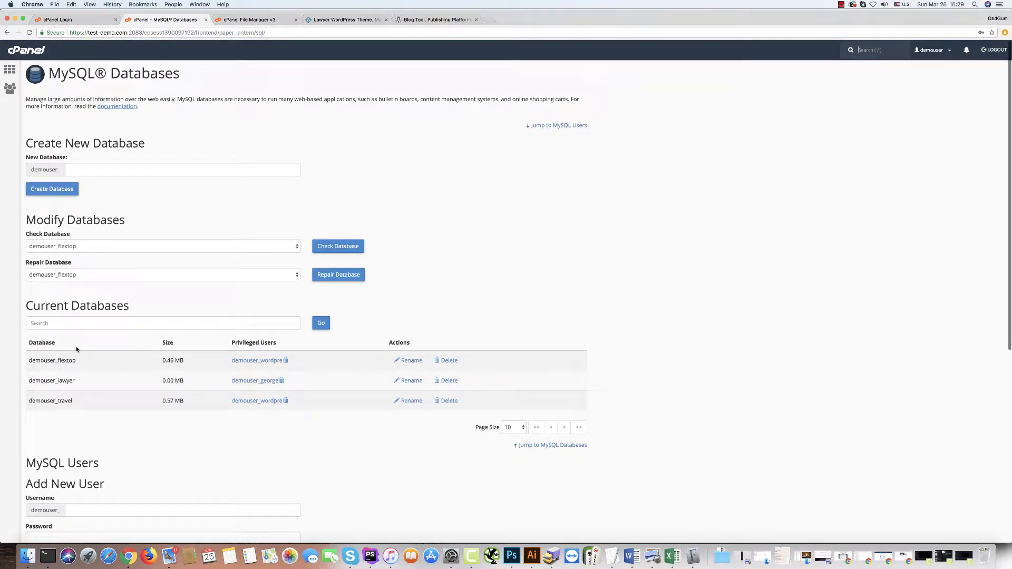
Load the site without the :2083 port, keep English, and proceed to the database details form.
{"action": "left_click", "coordinate": [57, 21]}
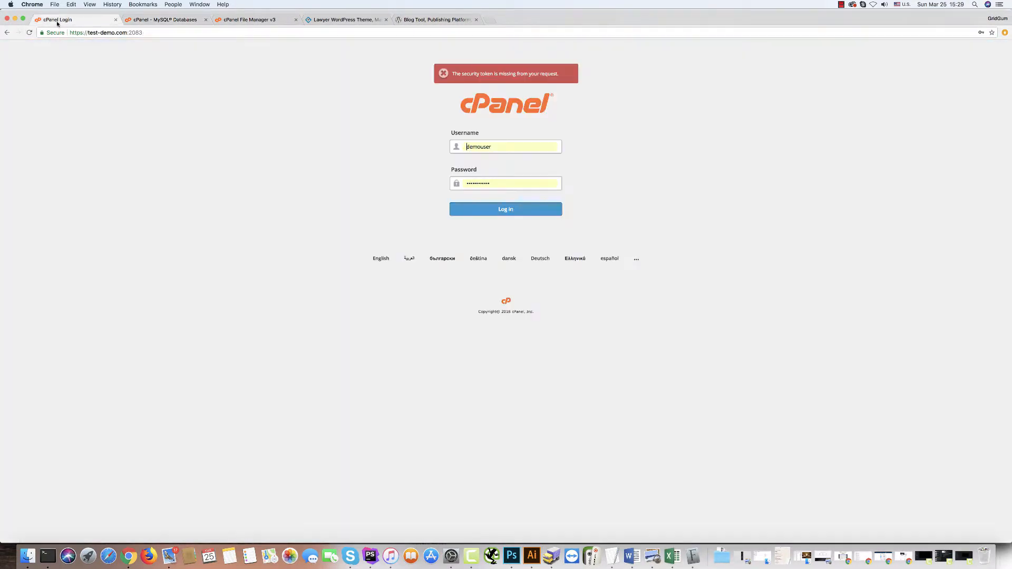
{"action": "left_click", "coordinate": [127, 33]}
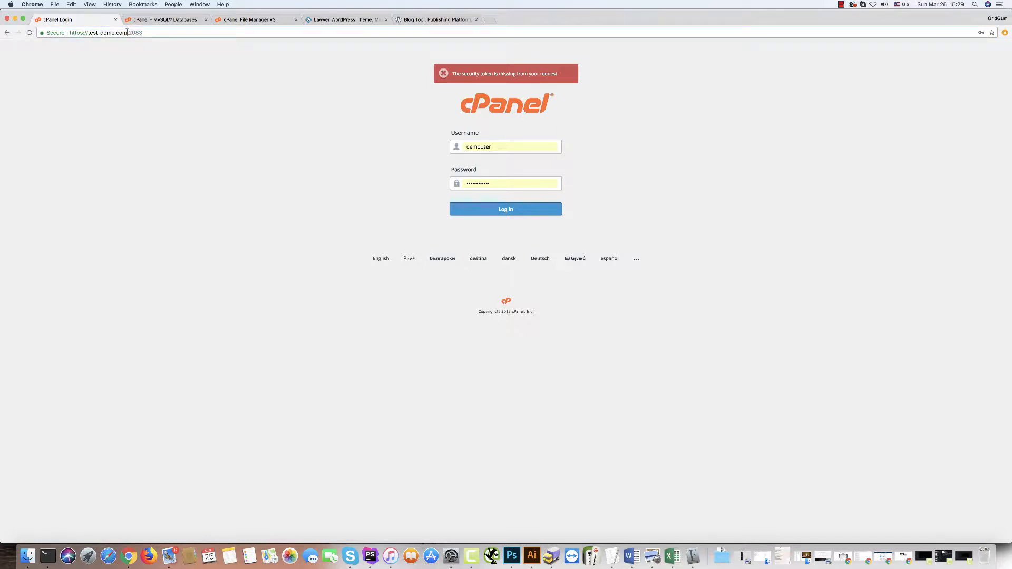
{"action": "left_click_drag", "start_coordinate": [127, 33], "coordinate": [204, 33]}
{"action": "key", "text": "BackSpace"}
{"action": "key", "text": "Return"}
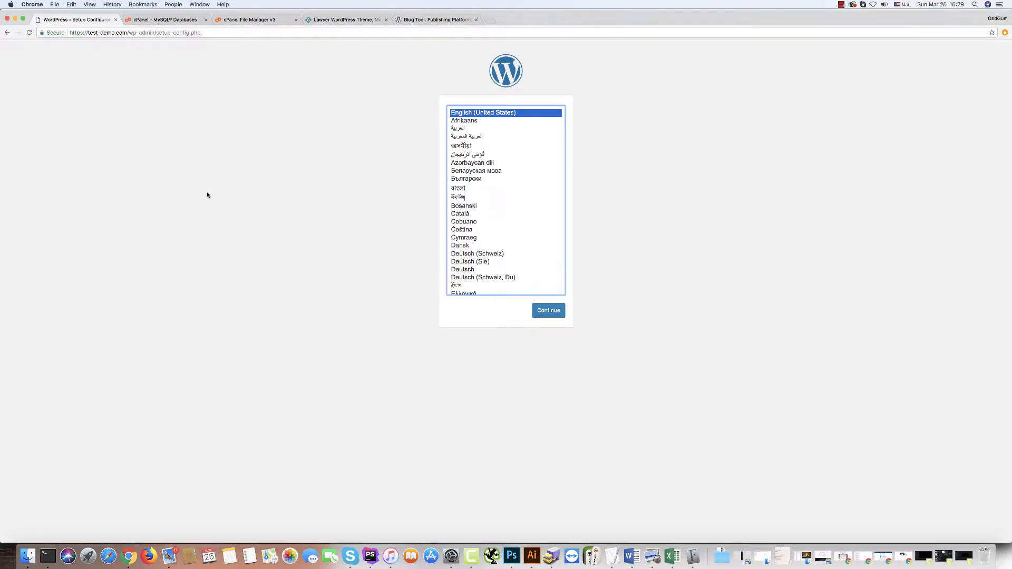
{"action": "left_click", "coordinate": [549, 311]}
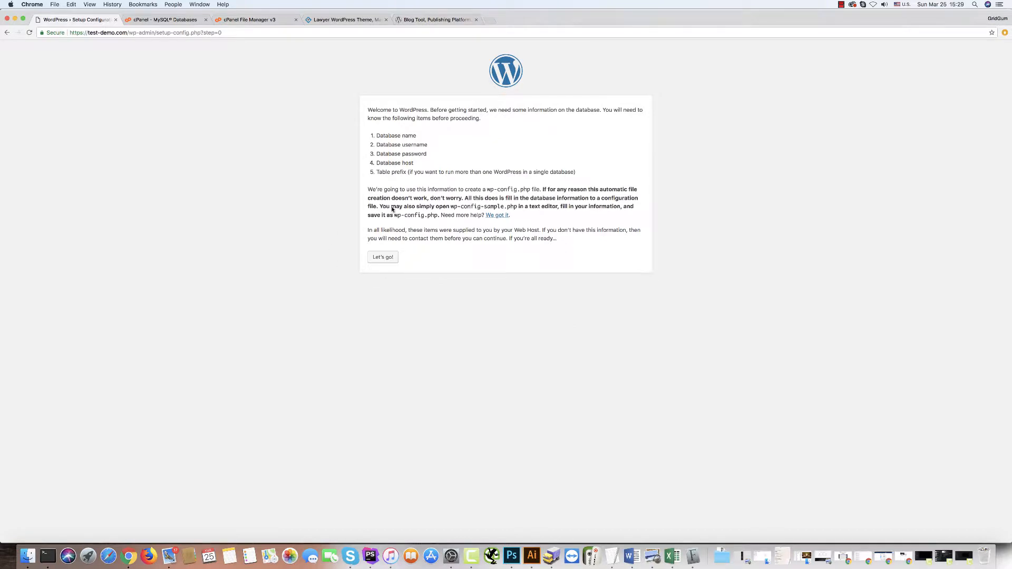
{"action": "left_click", "coordinate": [380, 258]}
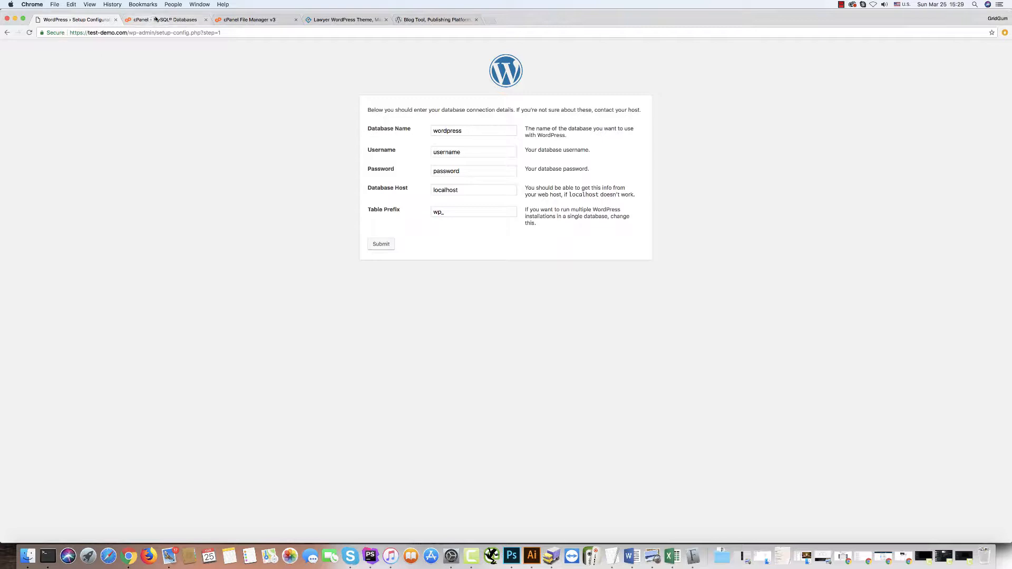
Copy demouser_lawyer from cPanel MySQL Databases into the WordPress database name field.
{"action": "left_click", "coordinate": [158, 20]}
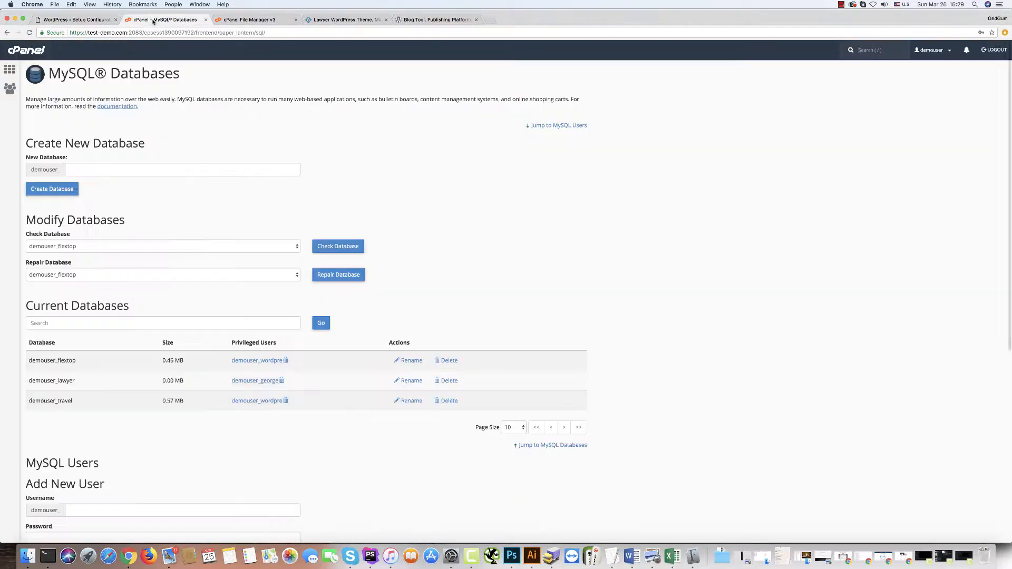
{"action": "left_click", "coordinate": [30, 382]}
{"action": "left_click_drag", "start_coordinate": [31, 381], "coordinate": [78, 382]}
{"action": "key", "text": "super+c"}
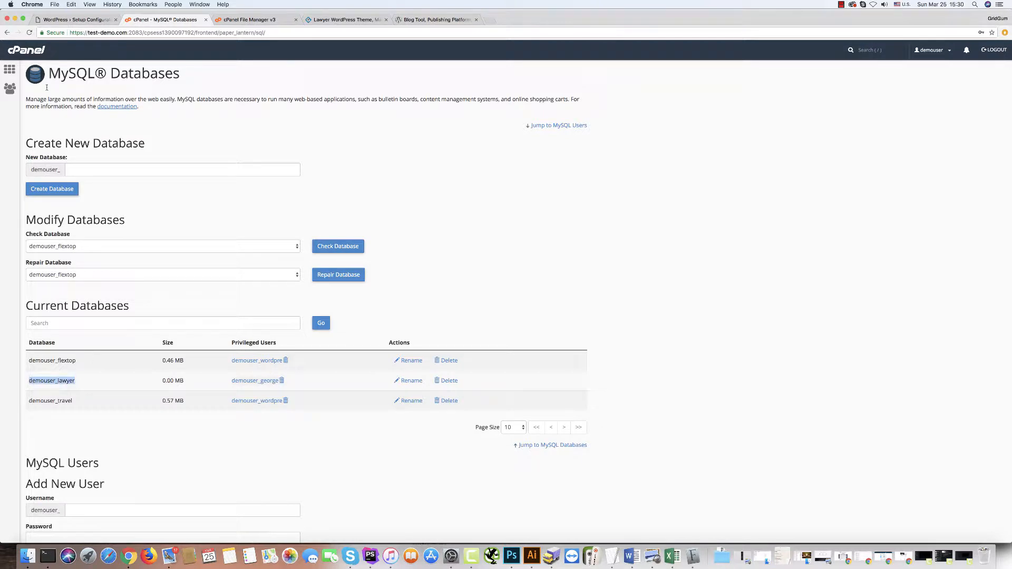
{"action": "left_click", "coordinate": [76, 20]}
{"action": "double_click", "coordinate": [490, 131]}
{"action": "key", "text": "super+v"}
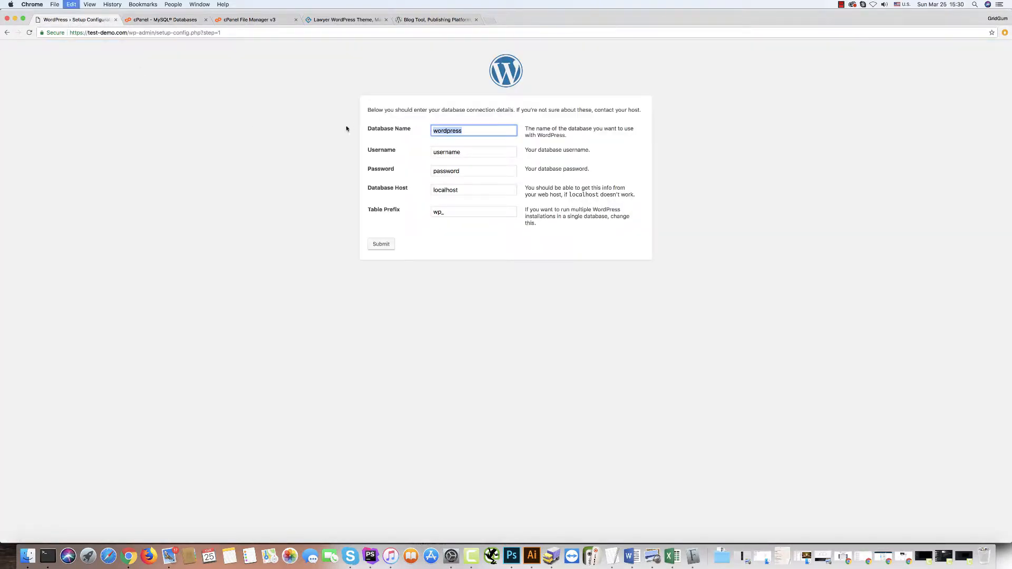
Fill in the database user's name from cPanel and the database password, then submit the connection details.
{"action": "left_click", "coordinate": [136, 20]}
{"action": "scroll", "coordinate": [82, 411], "scroll_direction": "down", "scroll_amount": 5}
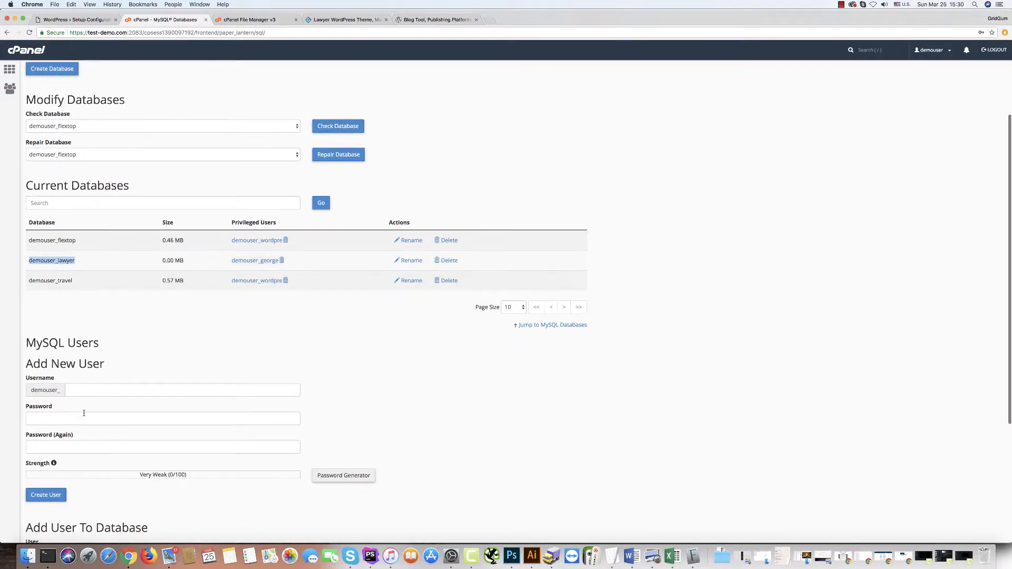
{"action": "scroll", "coordinate": [84, 413], "scroll_direction": "down", "scroll_amount": 5}
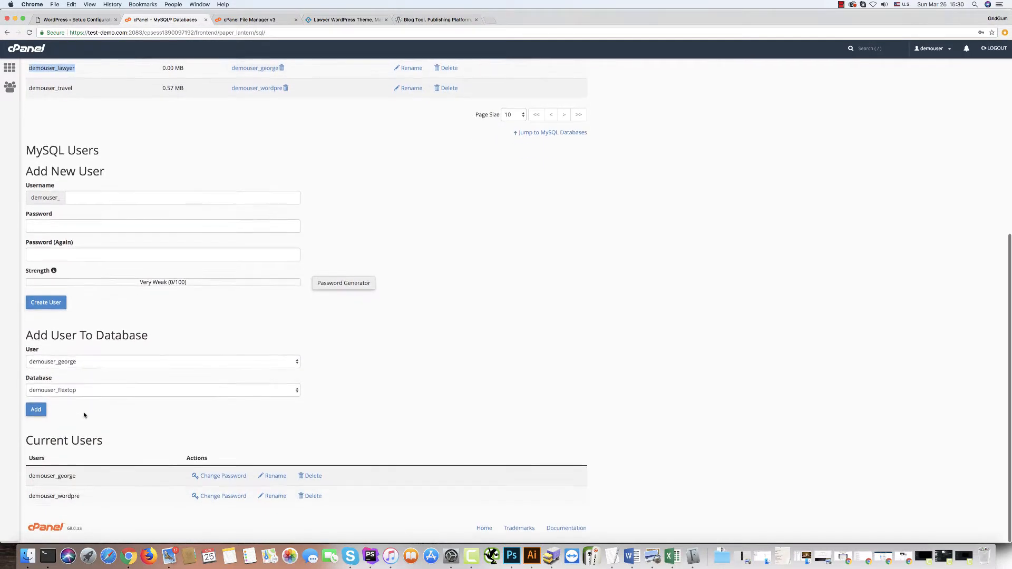
{"action": "left_click_drag", "start_coordinate": [30, 477], "coordinate": [76, 478]}
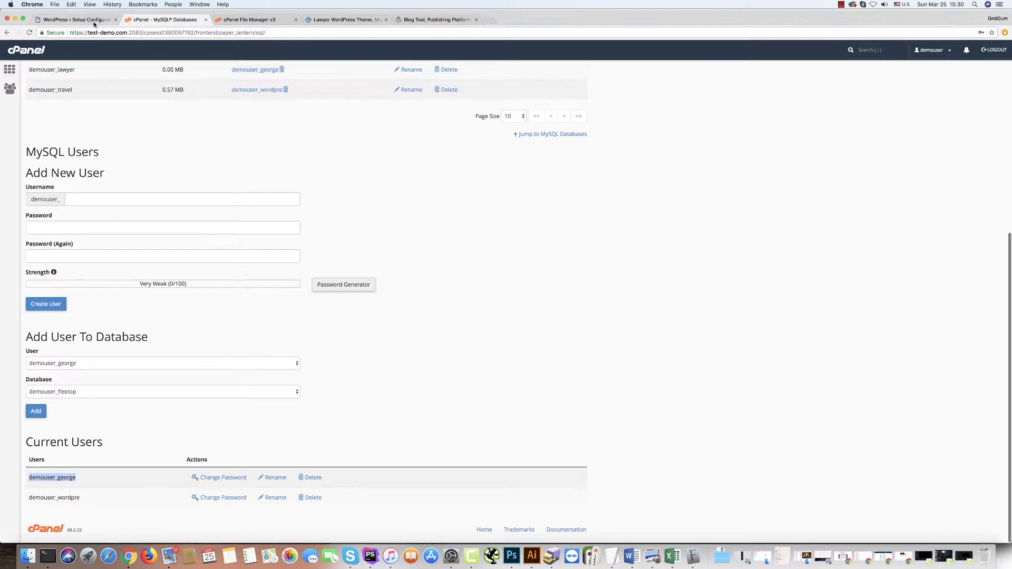
{"action": "left_click", "coordinate": [92, 21]}
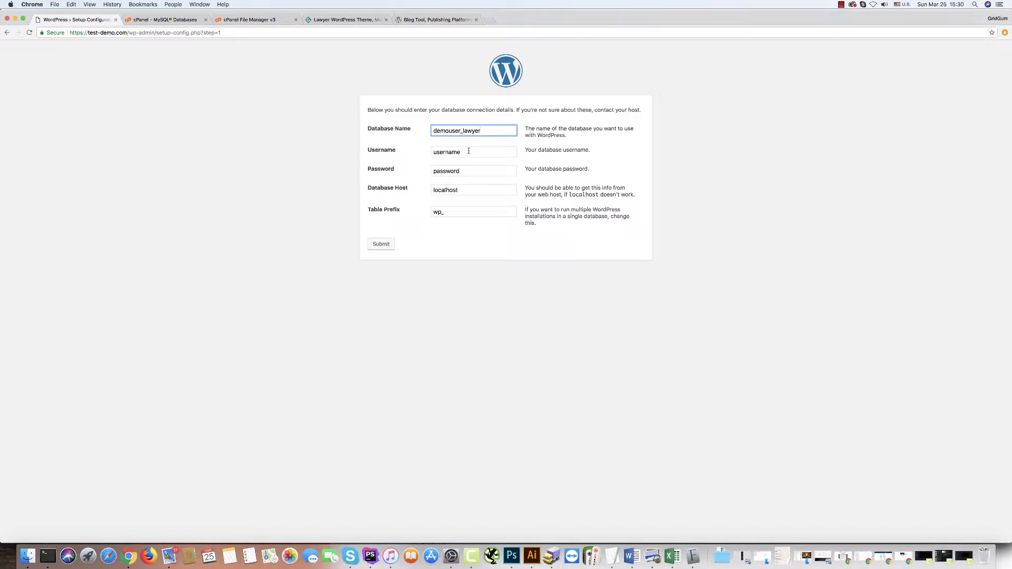
{"action": "key", "text": "Tab"}
{"action": "key", "text": "super+v"}
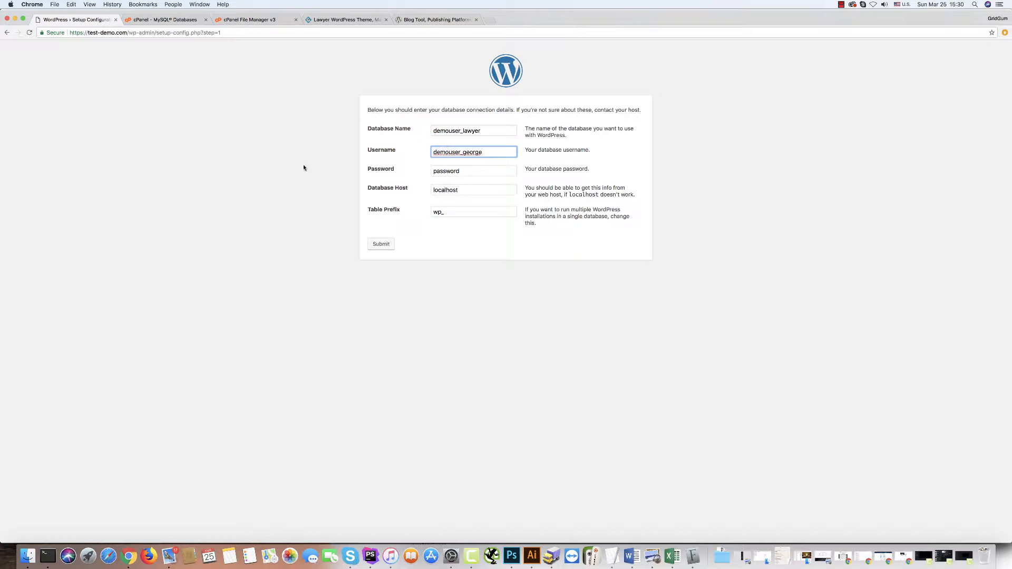
{"action": "key", "text": "Tab"}
{"action": "type", "text": "q"}
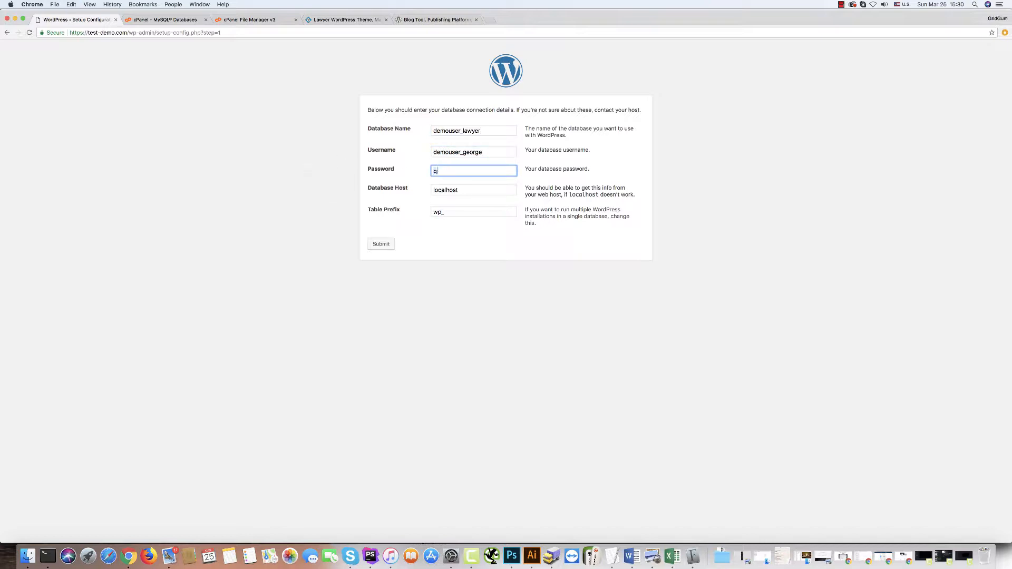
{"action": "type", "text": "1w2e3r4t5"}
{"action": "left_click", "coordinate": [317, 209]}
{"action": "left_click", "coordinate": [379, 246]}
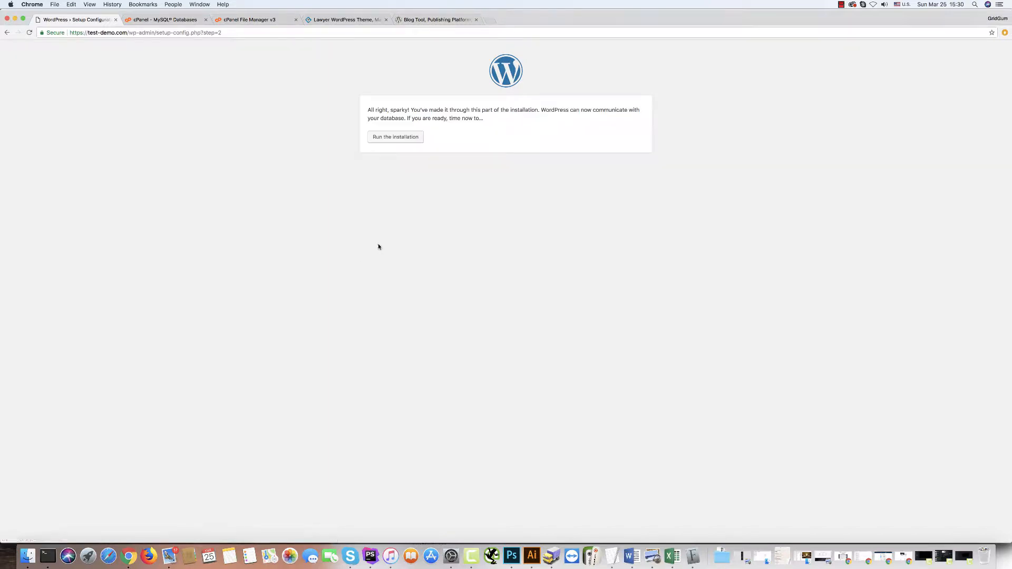
Run the installation with site title 'Lawyer', username admin, and a confirmed weak password.
{"action": "left_click", "coordinate": [397, 139]}
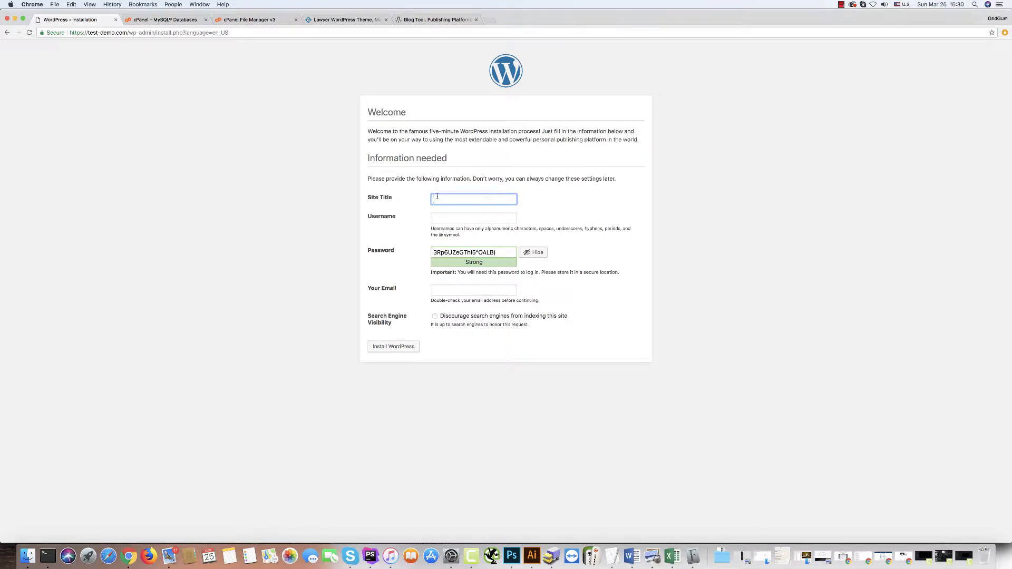
{"action": "type", "text": "Lawyer"}
{"action": "left_click", "coordinate": [437, 216]}
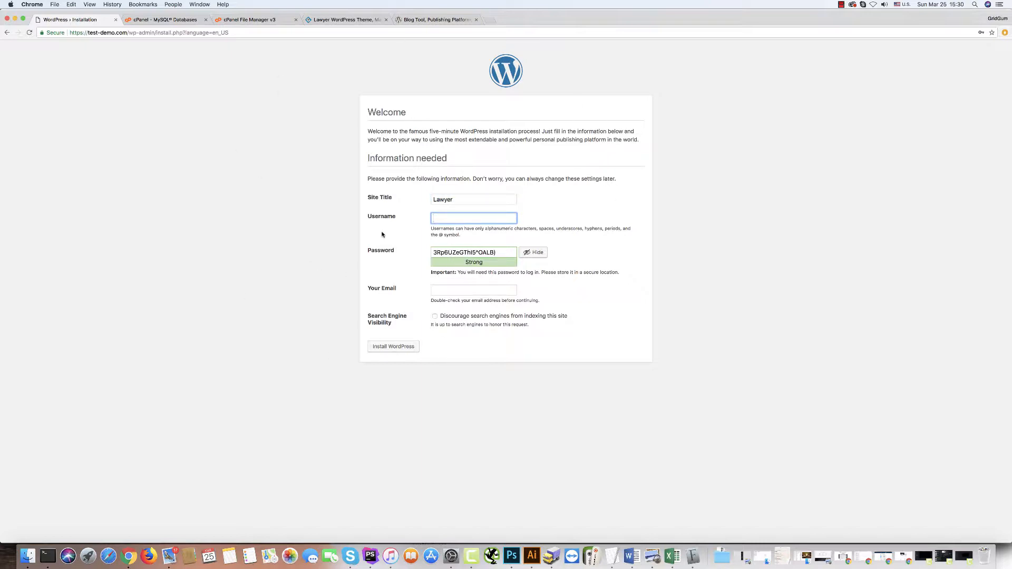
{"action": "type", "text": "admin"}
{"action": "key", "text": "Tab"}
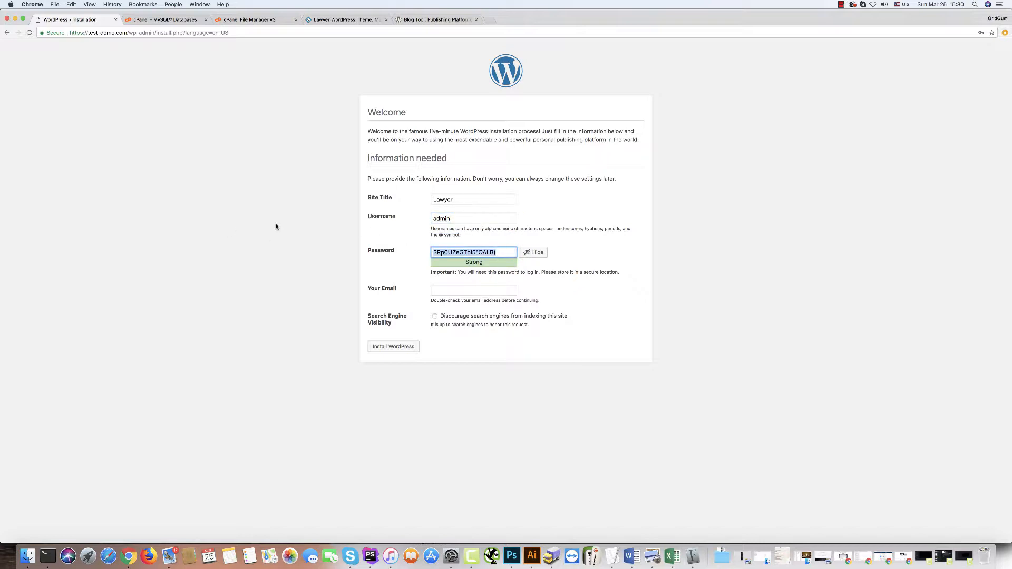
{"action": "type", "text": "q1w2e3r4t5"}
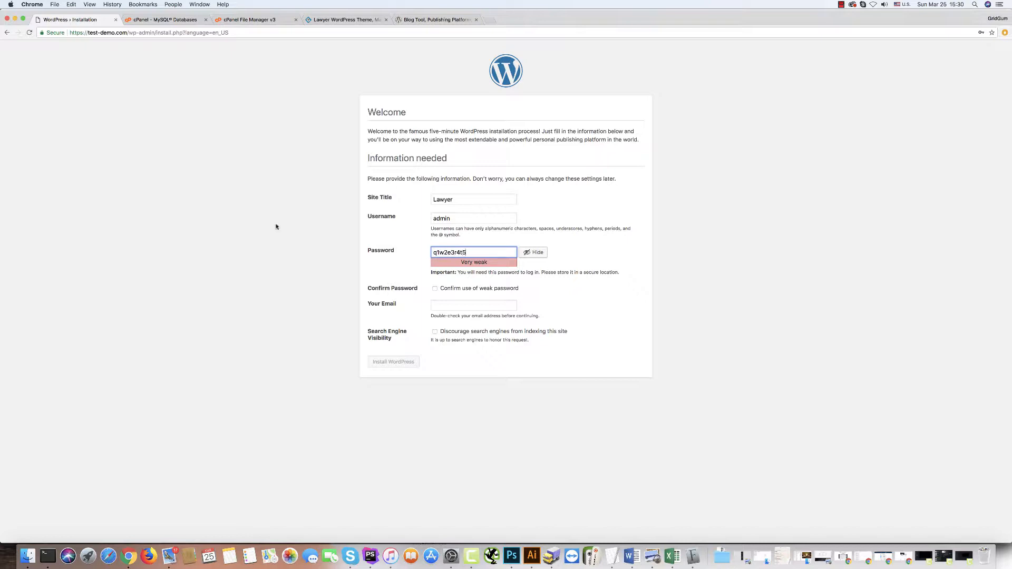
{"action": "left_click", "coordinate": [275, 237]}
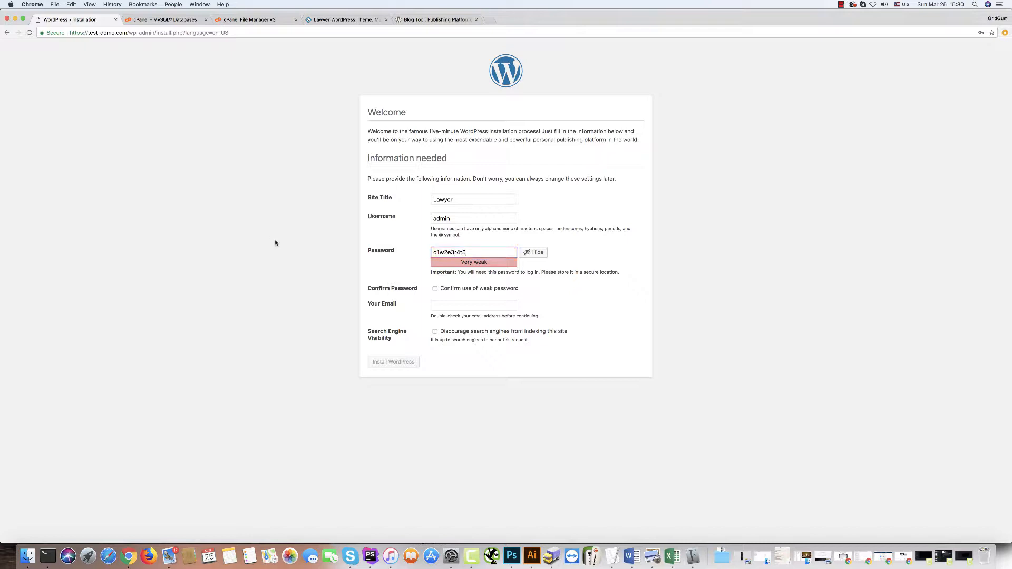
{"action": "left_click", "coordinate": [435, 289]}
Fill in a saved admin e-mail, discourage search engine indexing, and install WordPress.
{"action": "left_click", "coordinate": [441, 305]}
{"action": "type", "text": "s"}
{"action": "key", "text": "Down"}
{"action": "key", "text": "Down"}
{"action": "key", "text": "Down"}
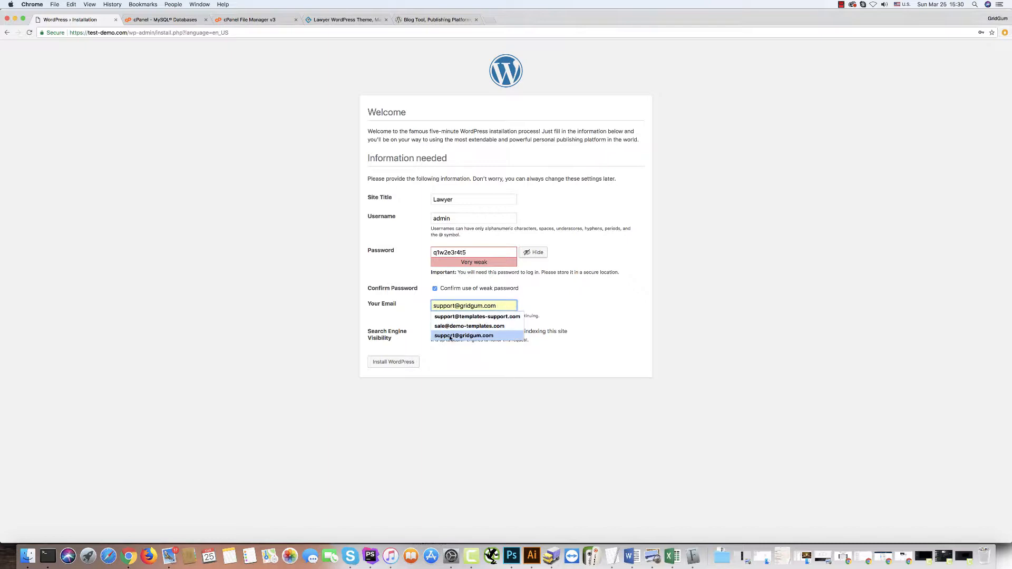
{"action": "key", "text": "Return"}
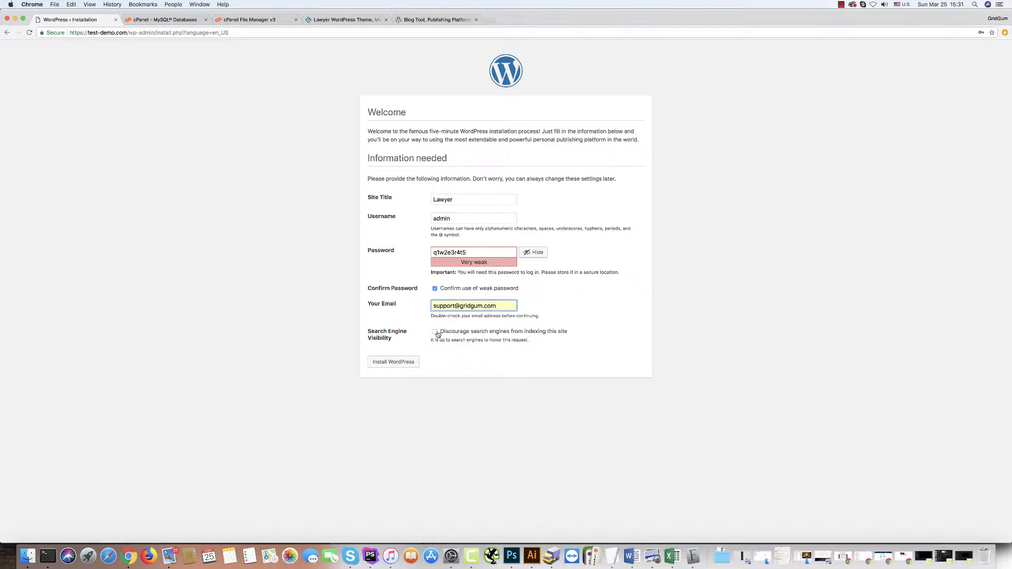
{"action": "left_click", "coordinate": [435, 331]}
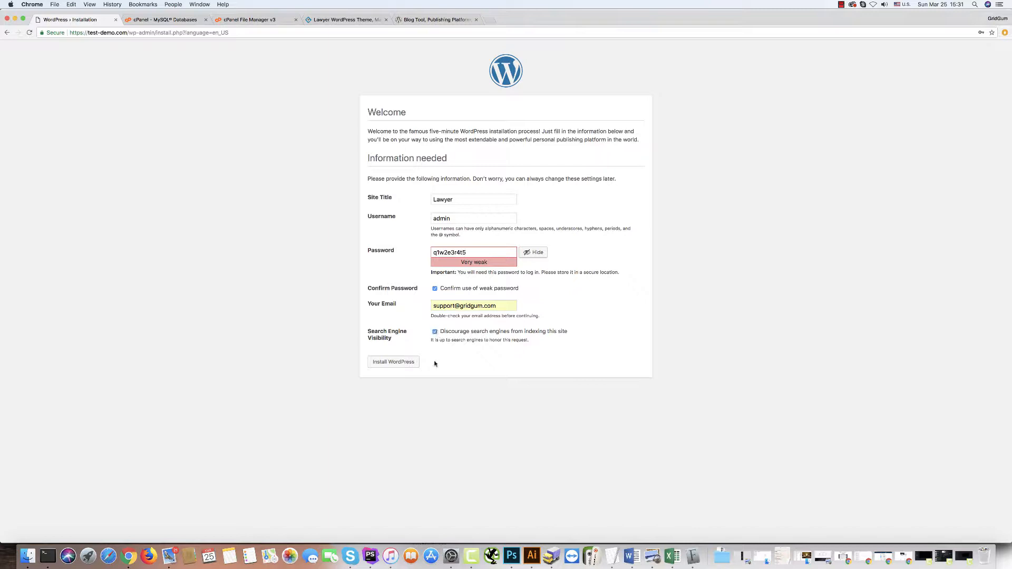
{"action": "left_click", "coordinate": [389, 362]}
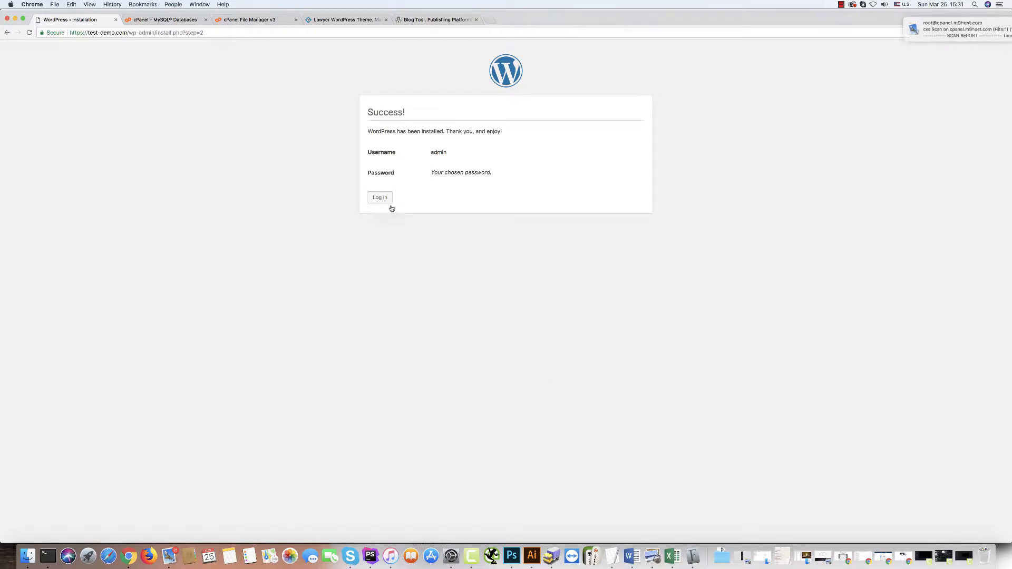
{"action": "left_click", "coordinate": [378, 198]}
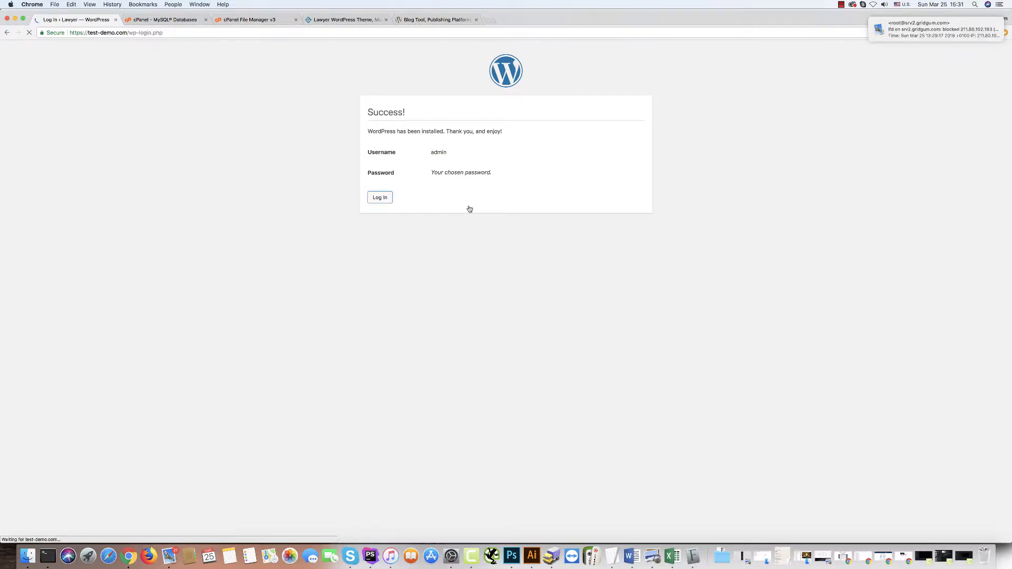
Log in as admin with the account password, using the autofilled username.
{"action": "type", "text": "admin"}
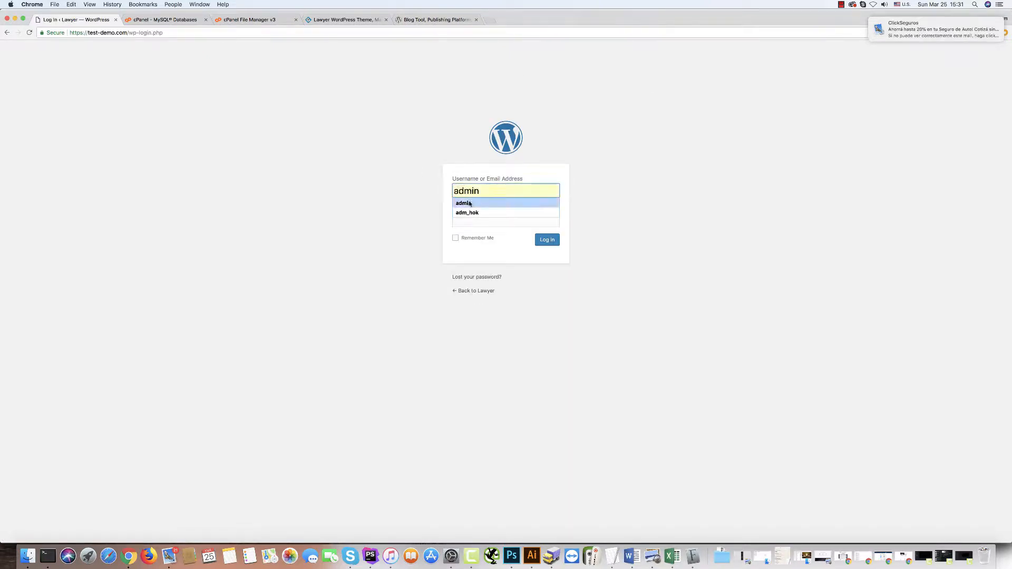
{"action": "left_click", "coordinate": [470, 203]}
{"action": "left_click", "coordinate": [466, 218]}
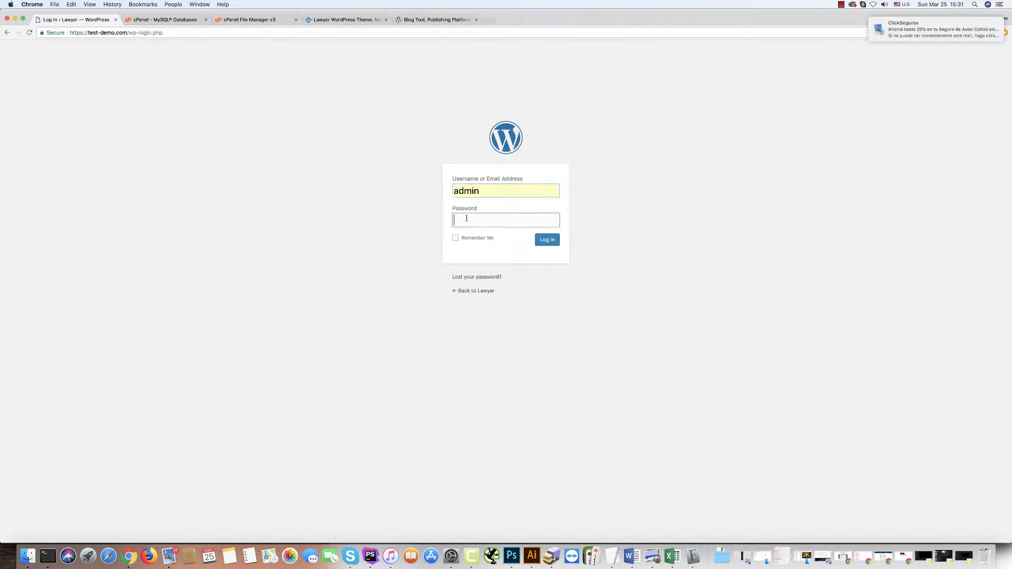
{"action": "type", "text": "••••••••••"}
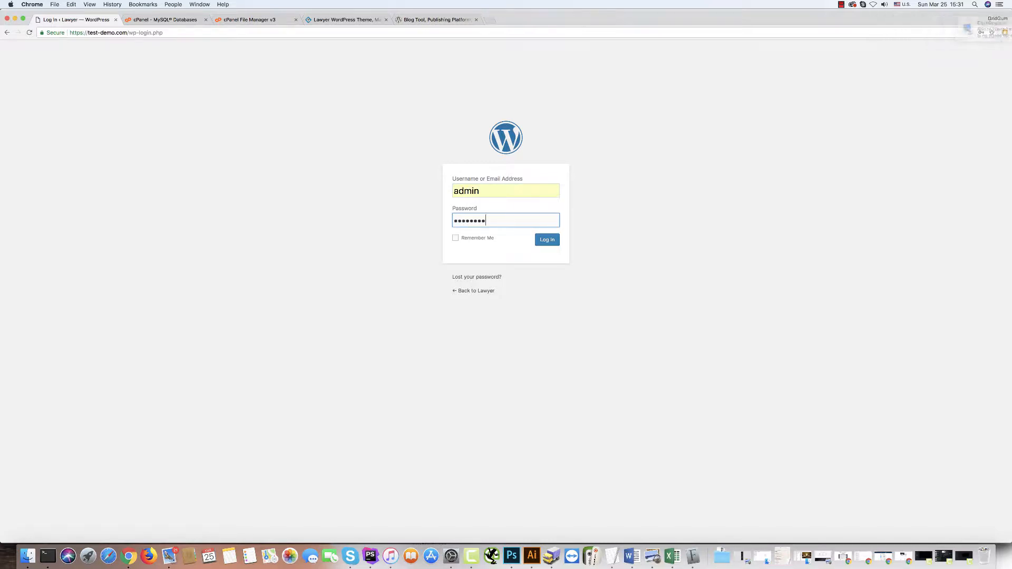
{"action": "left_click", "coordinate": [548, 241]}
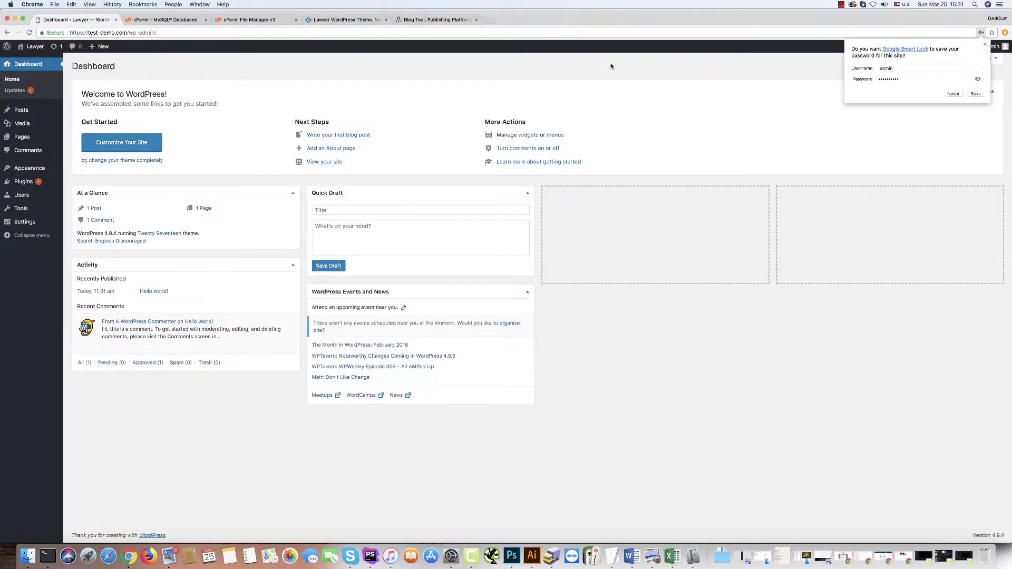
View the new Lawyer site in a new tab, then return to the dashboard.
{"action": "mouse_move", "coordinate": [26, 50]}
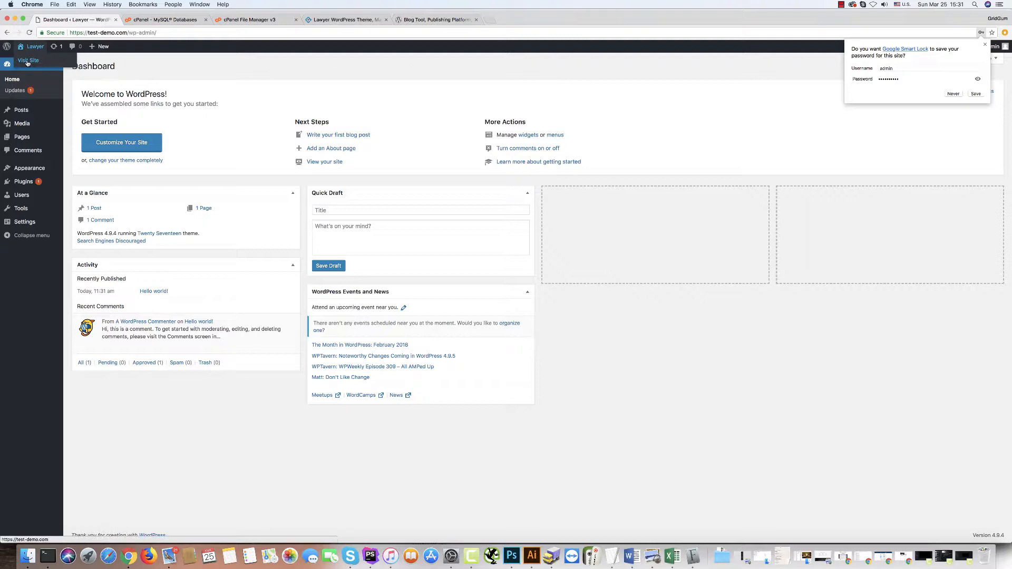
{"action": "left_click", "coordinate": [24, 63], "text": "super"}
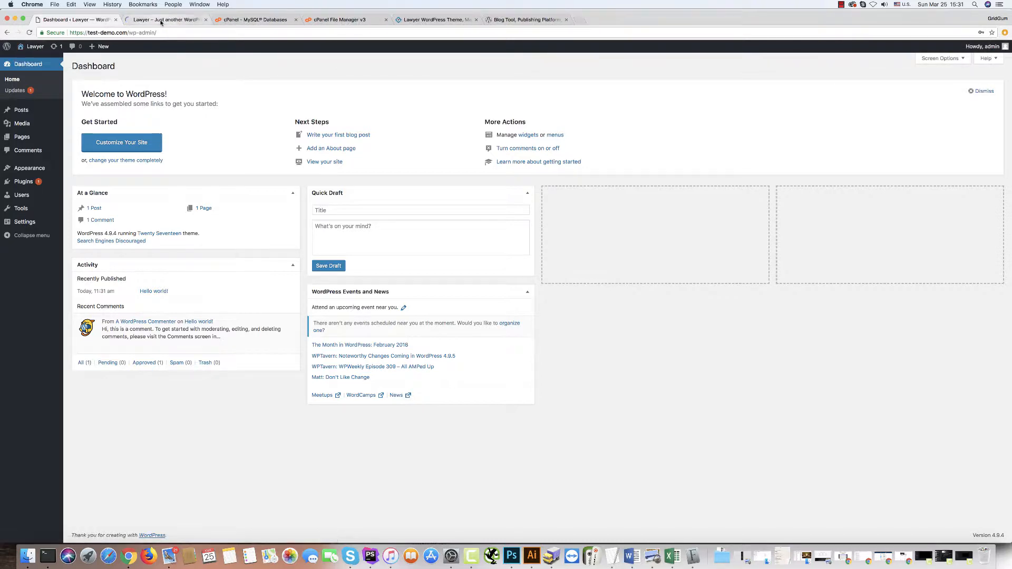
{"action": "left_click", "coordinate": [161, 21]}
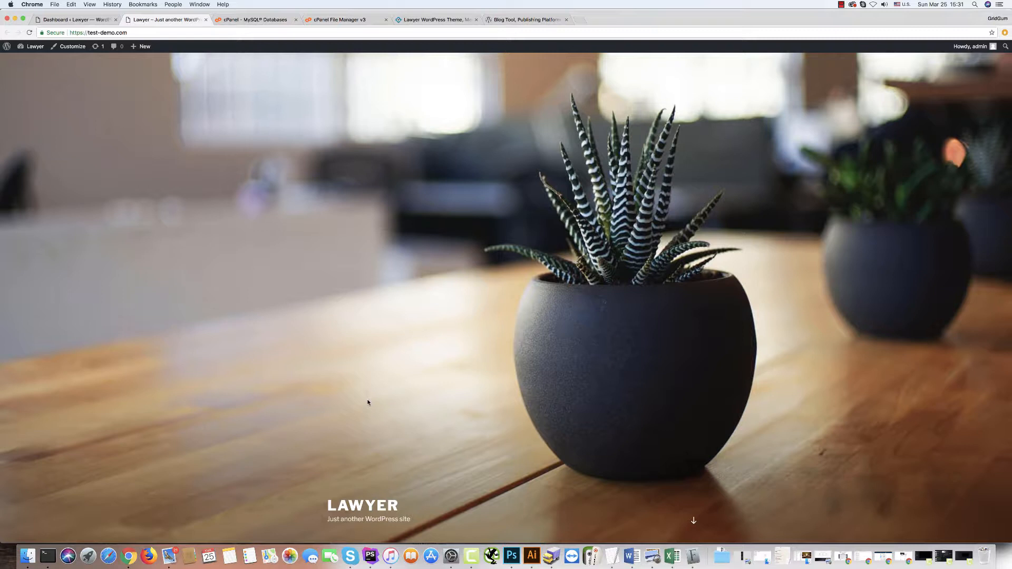
{"action": "left_click", "coordinate": [76, 21]}
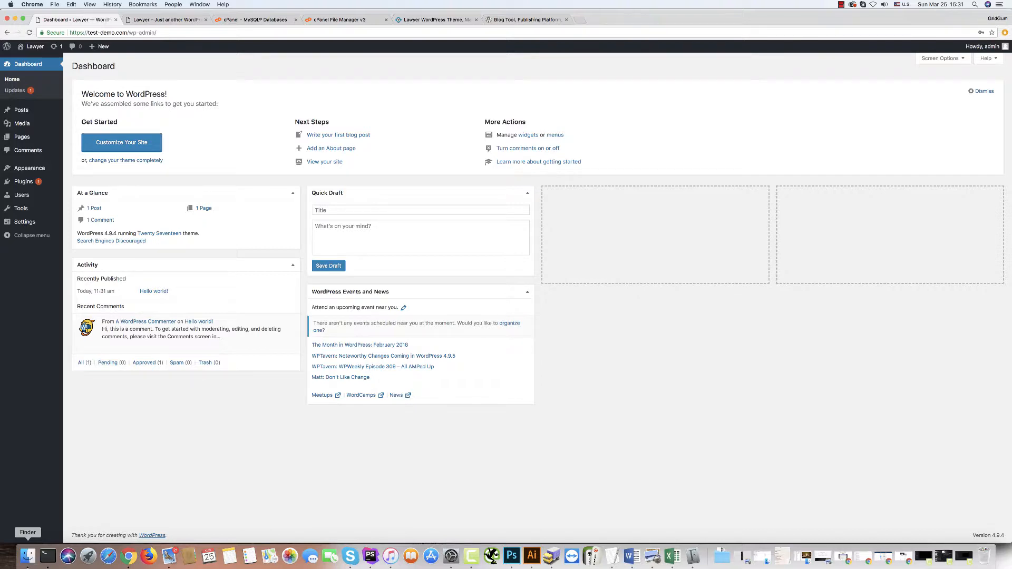
Bring the WordPress dashboard window back in front of the Finder windows.
{"action": "left_click", "coordinate": [28, 555]}
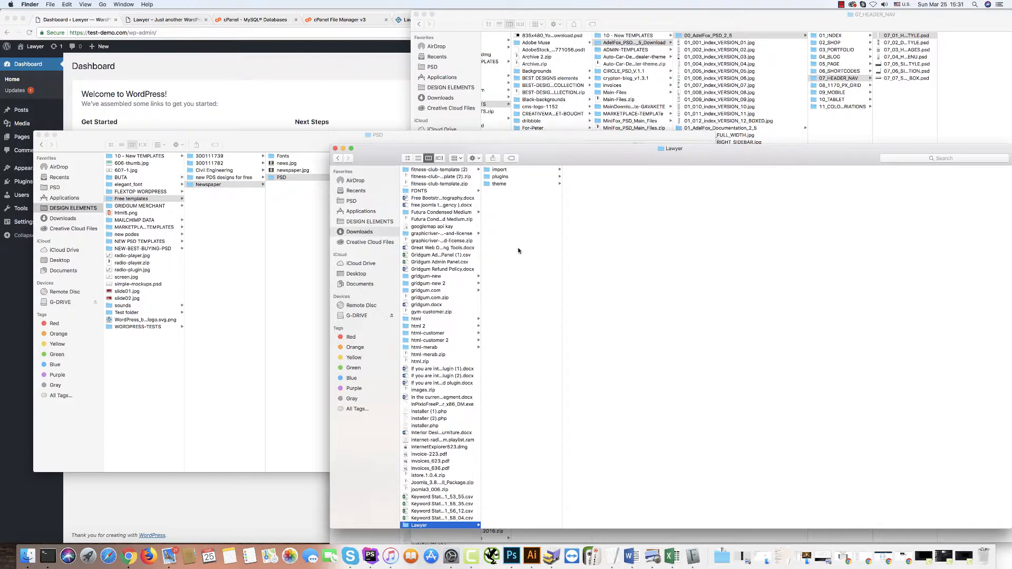
{"action": "left_click", "coordinate": [217, 511]}
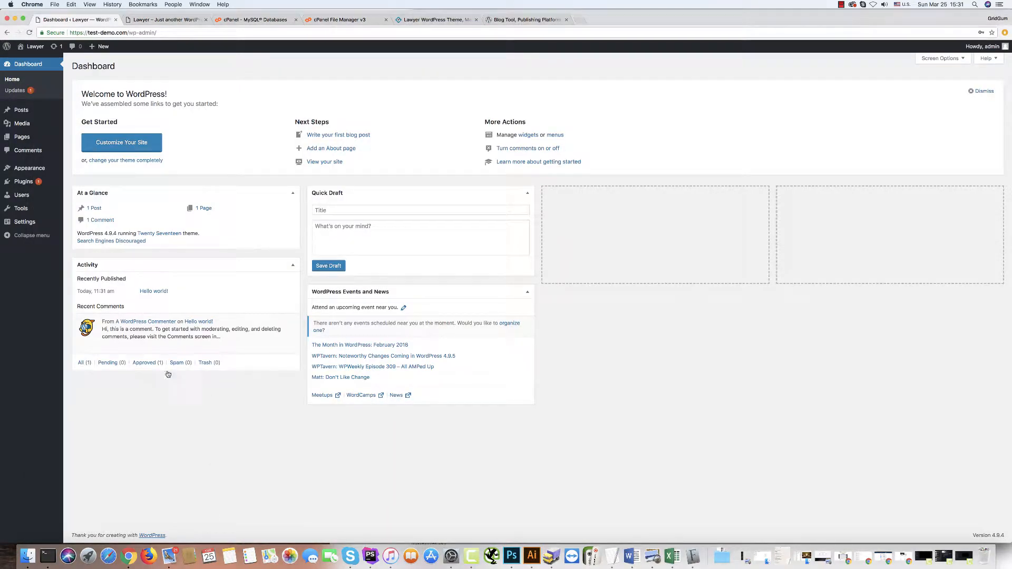
{"action": "mouse_move", "coordinate": [21, 169]}
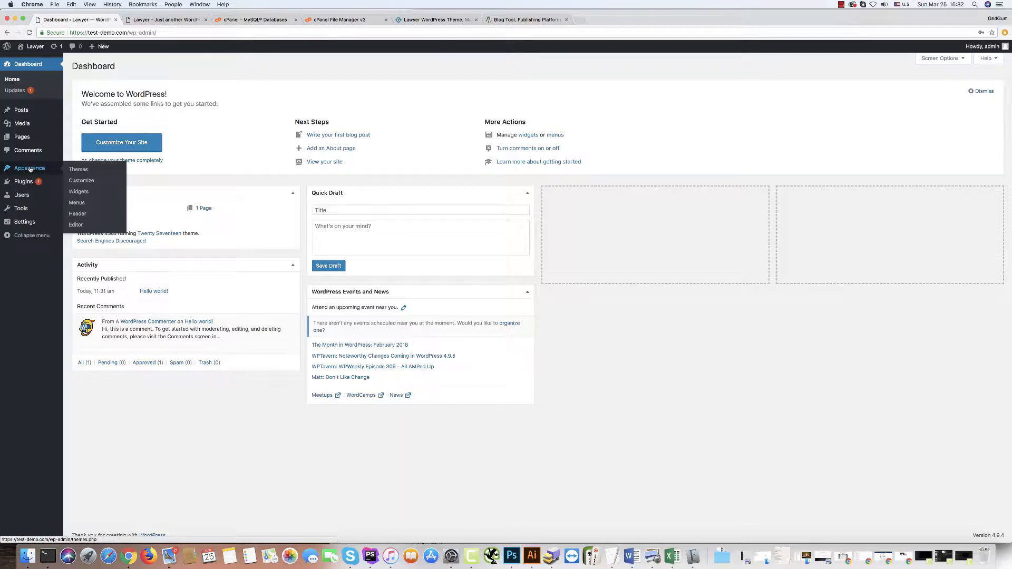
Upload Downloads/Lawyer/theme/lawyer_gridgum.zip through Themes > Add New > Upload Theme and install it.
{"action": "left_click", "coordinate": [75, 170]}
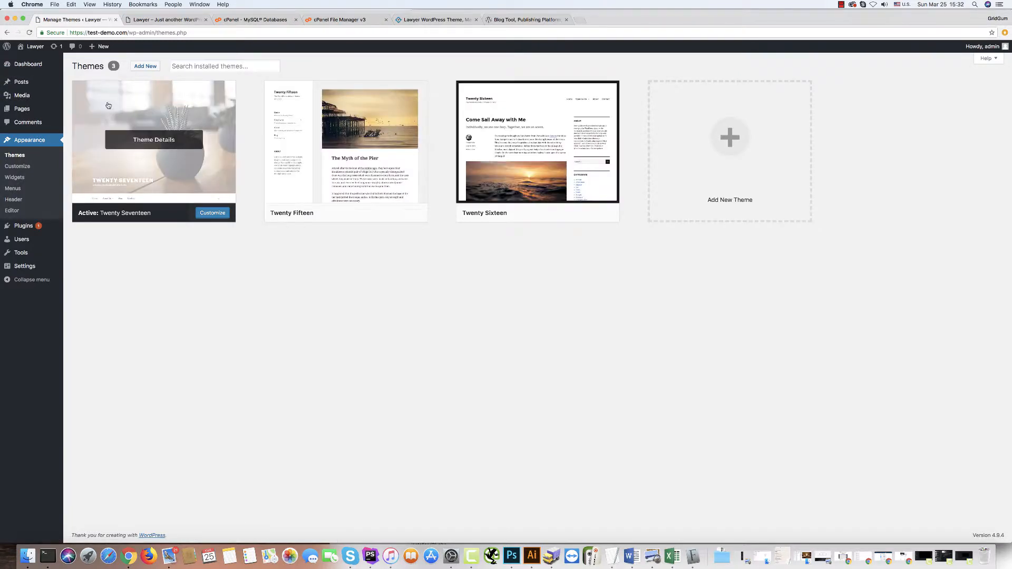
{"action": "left_click", "coordinate": [145, 66]}
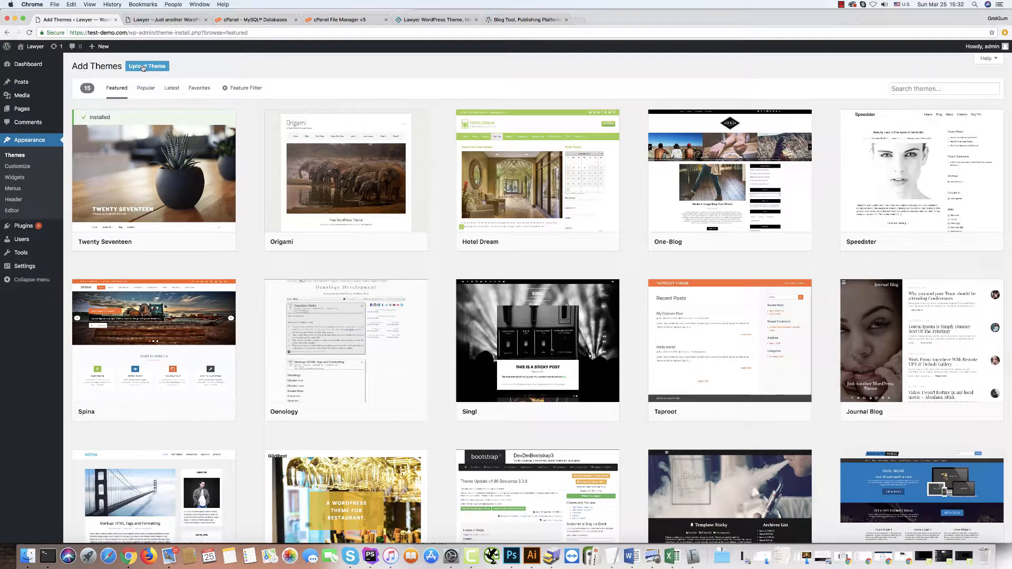
{"action": "left_click", "coordinate": [145, 69]}
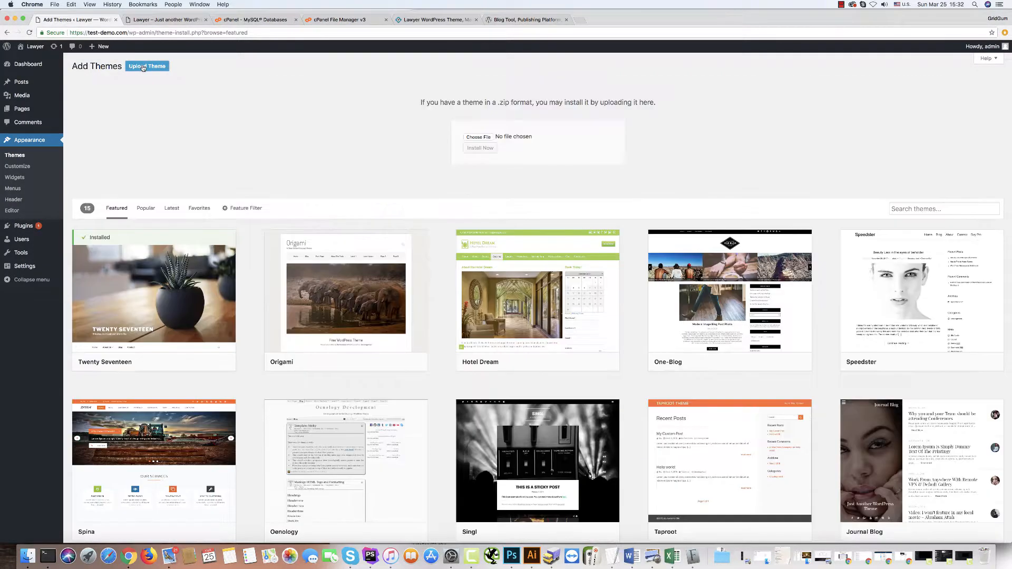
{"action": "left_click", "coordinate": [475, 139]}
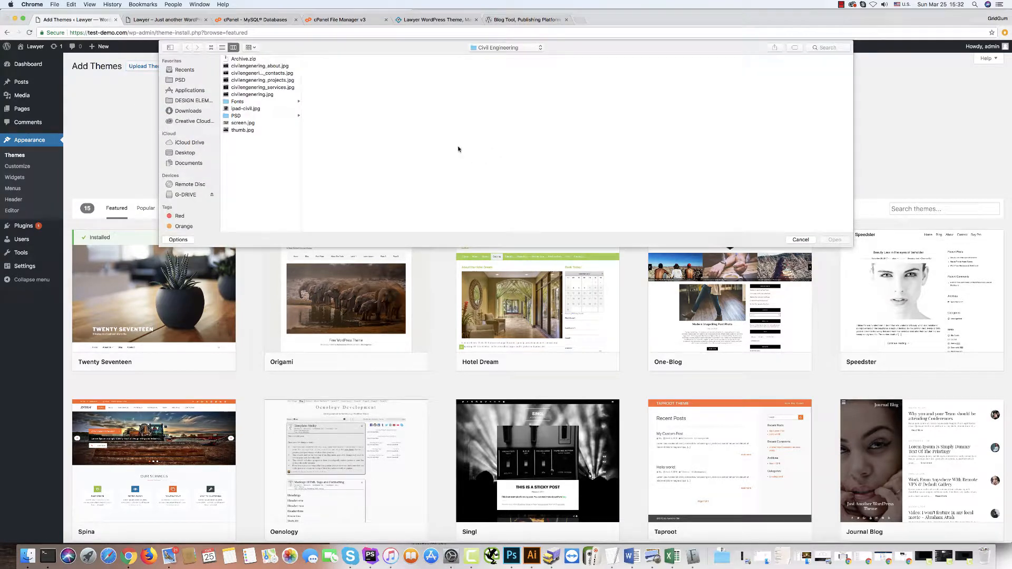
{"action": "left_click", "coordinate": [178, 111]}
{"action": "left_click", "coordinate": [232, 194]}
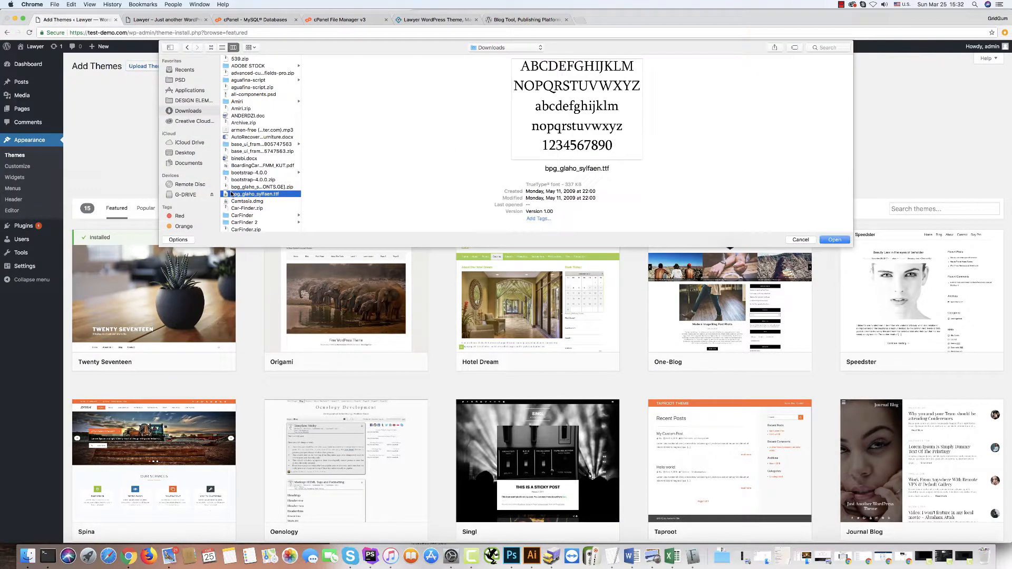
{"action": "key", "text": "l"}
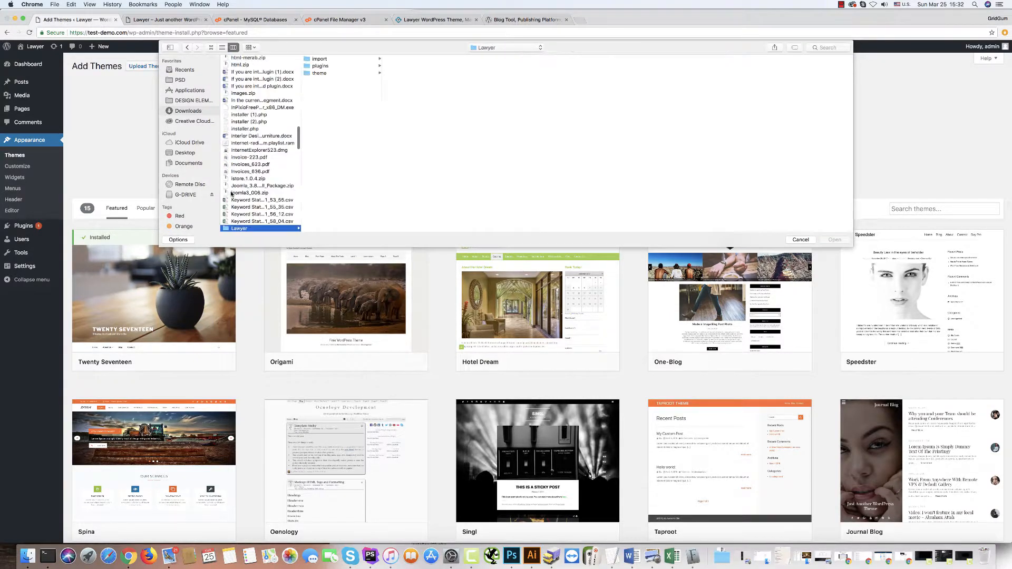
{"action": "left_click", "coordinate": [317, 73]}
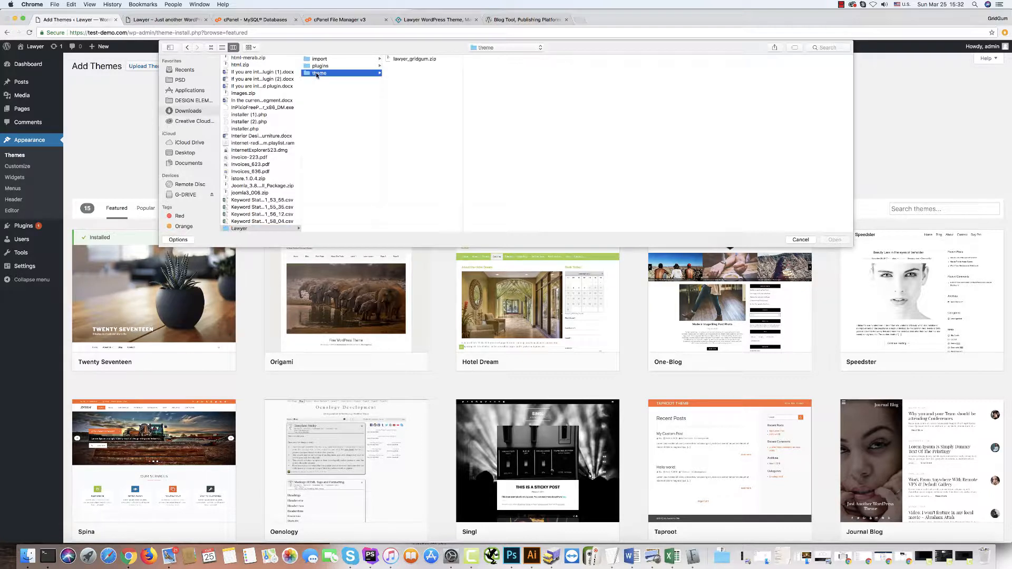
{"action": "left_click", "coordinate": [396, 60]}
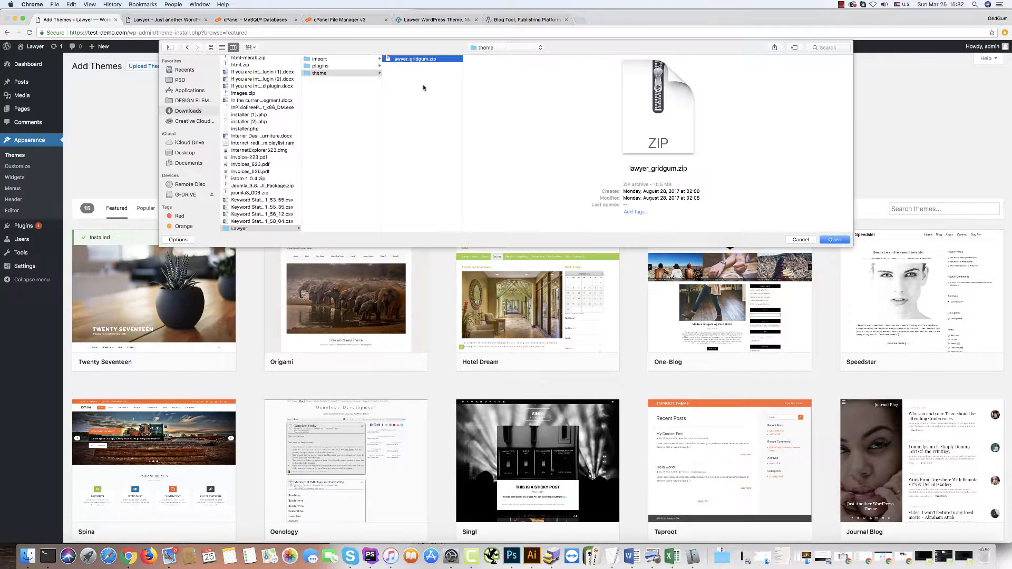
{"action": "left_click", "coordinate": [833, 240]}
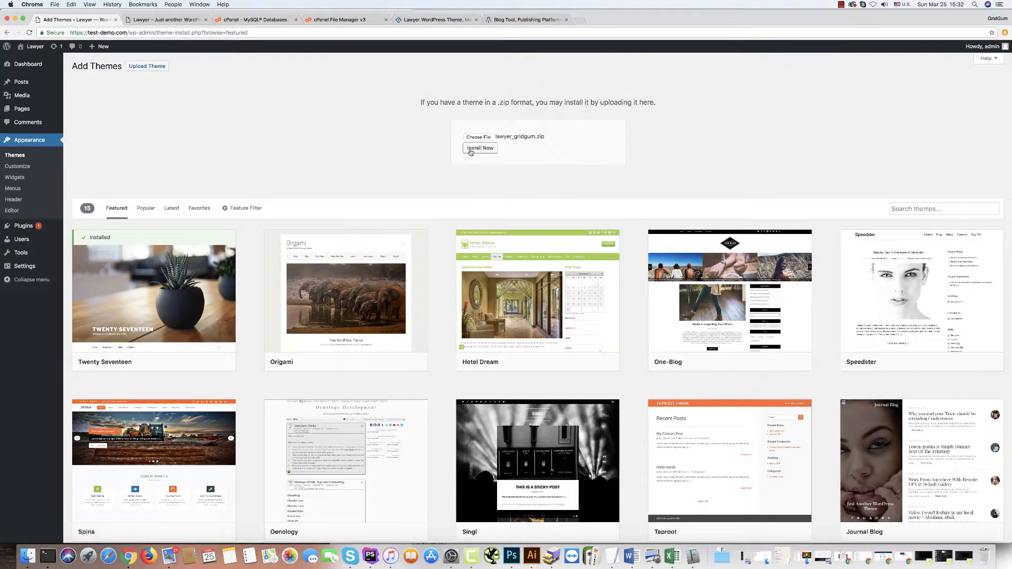
{"action": "left_click", "coordinate": [470, 149]}
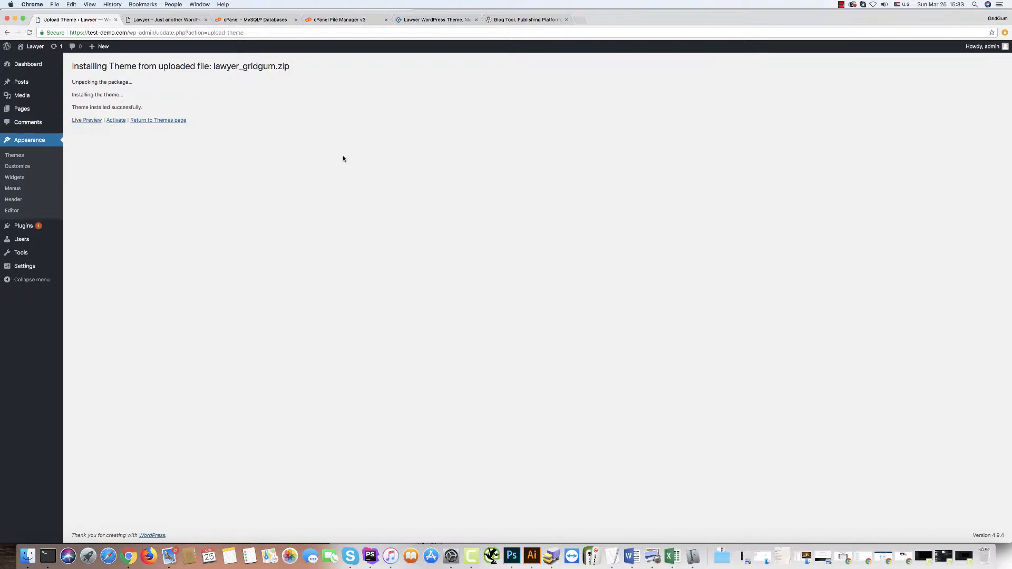
Activate the freshly installed Gridgum Lawyer theme from the installation results page.
{"action": "left_click", "coordinate": [115, 121]}
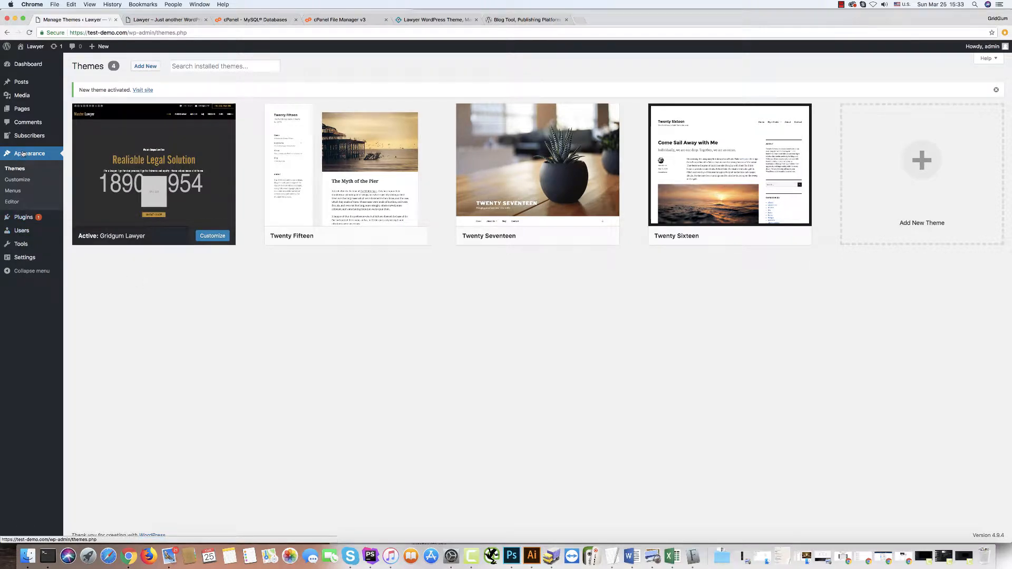
{"action": "mouse_move", "coordinate": [27, 219]}
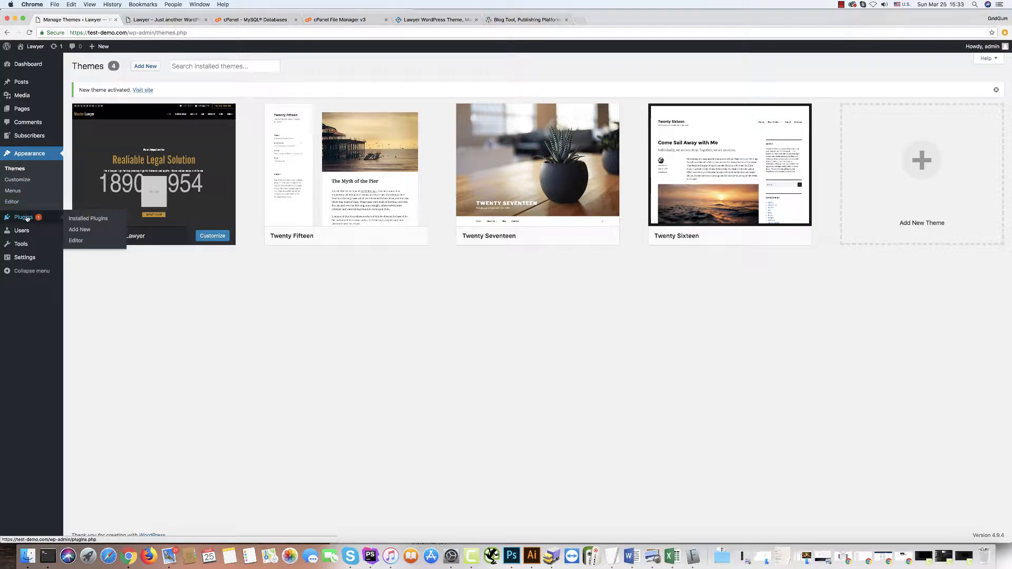
Upload Lawyer/plugins/Admin Panel/advanced-custom-fields.zip via Plugins > Add New > Upload Plugin and install it.
{"action": "left_click", "coordinate": [26, 218]}
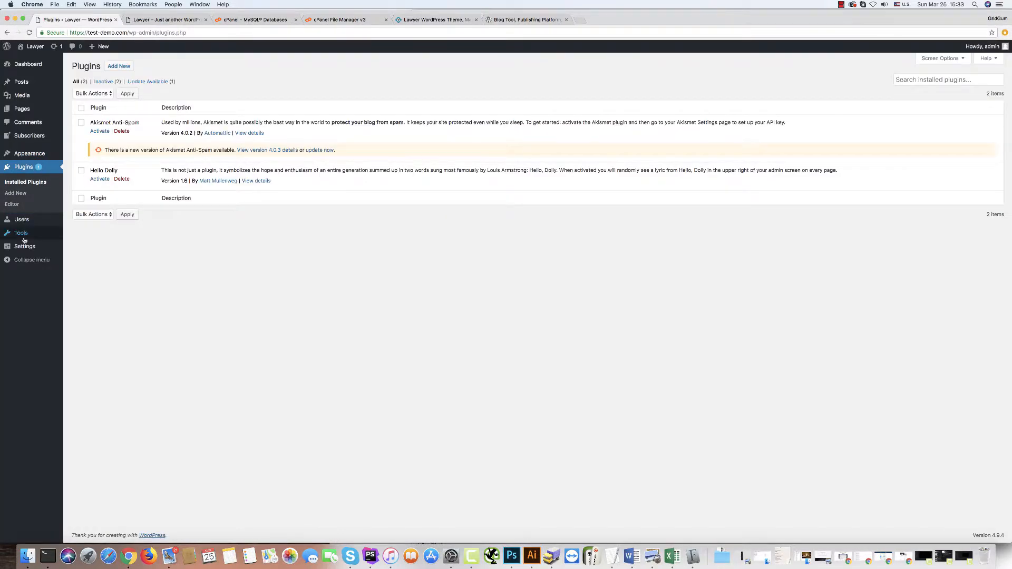
{"action": "left_click", "coordinate": [116, 67]}
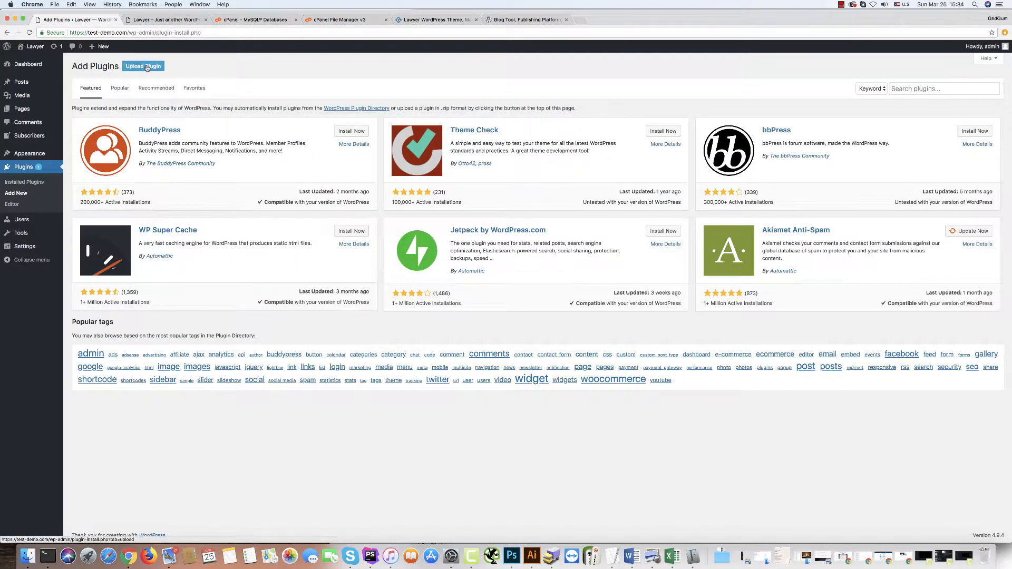
{"action": "left_click", "coordinate": [147, 68]}
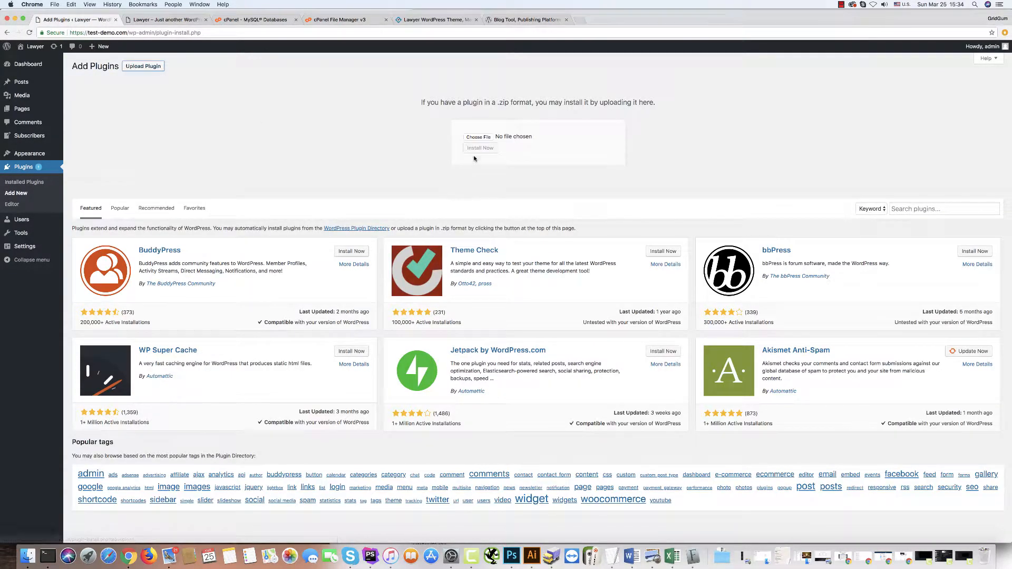
{"action": "left_click", "coordinate": [477, 137]}
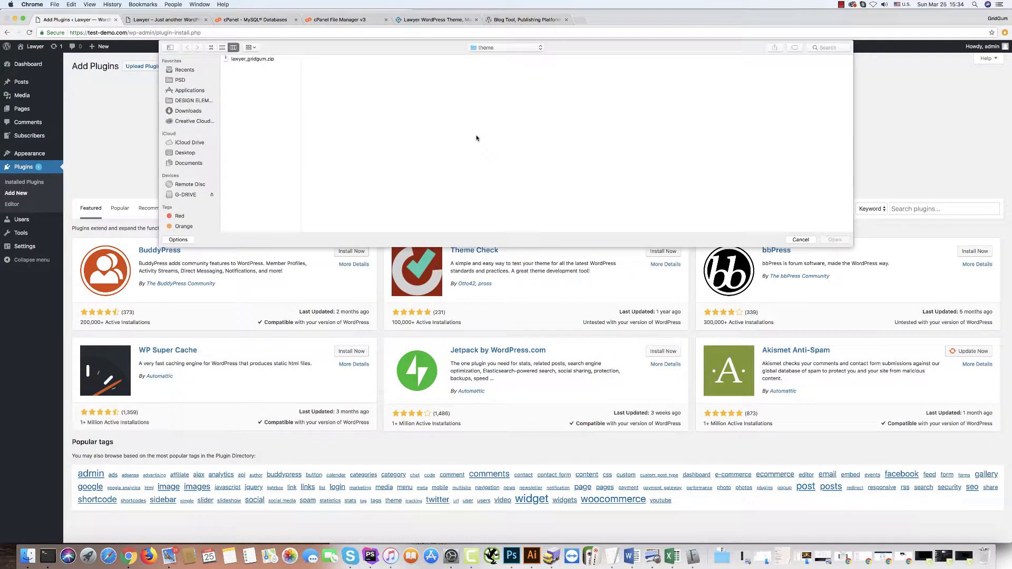
{"action": "left_click", "coordinate": [498, 48]}
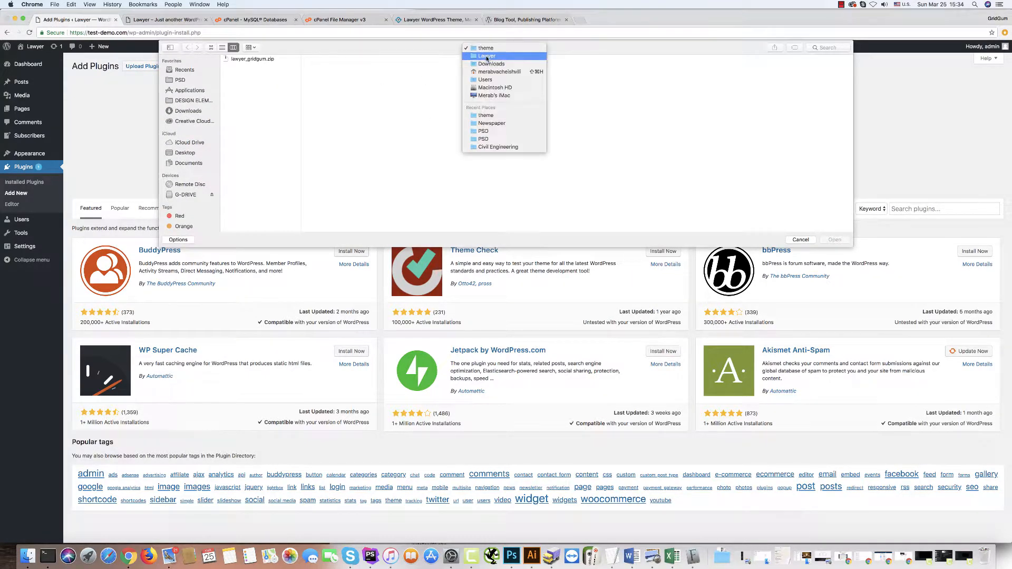
{"action": "left_click", "coordinate": [487, 56]}
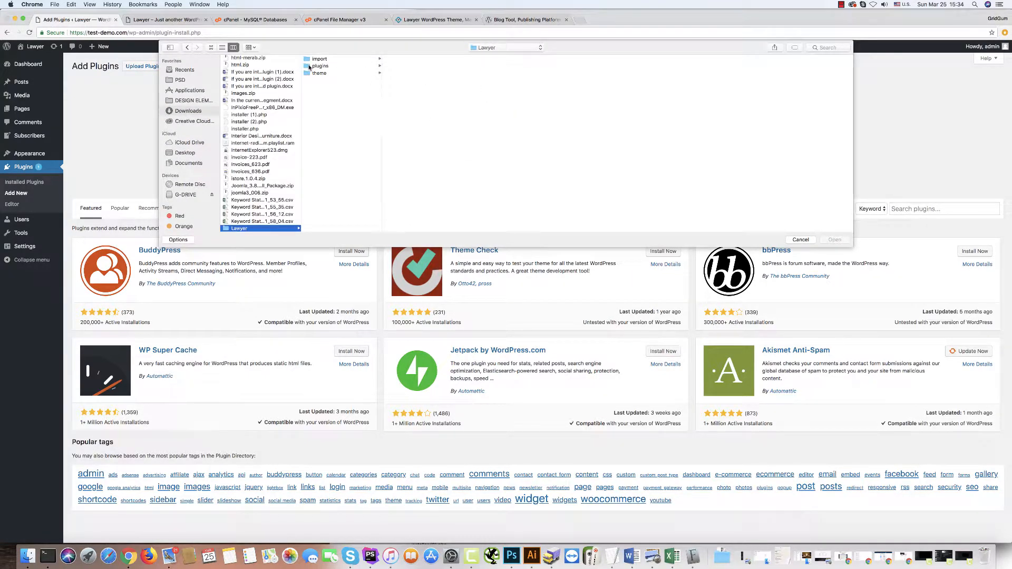
{"action": "left_click", "coordinate": [311, 67]}
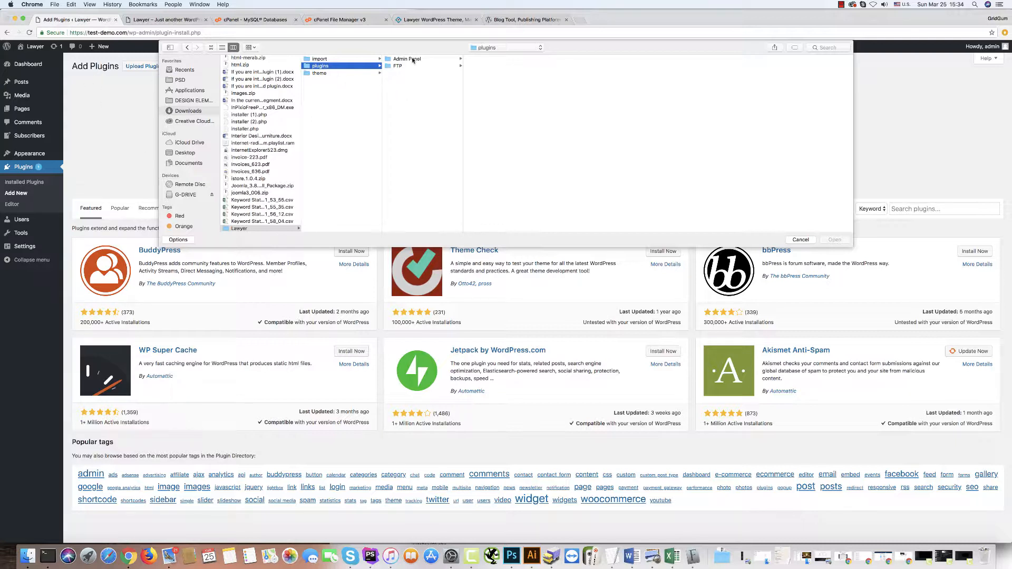
{"action": "left_click", "coordinate": [400, 61]}
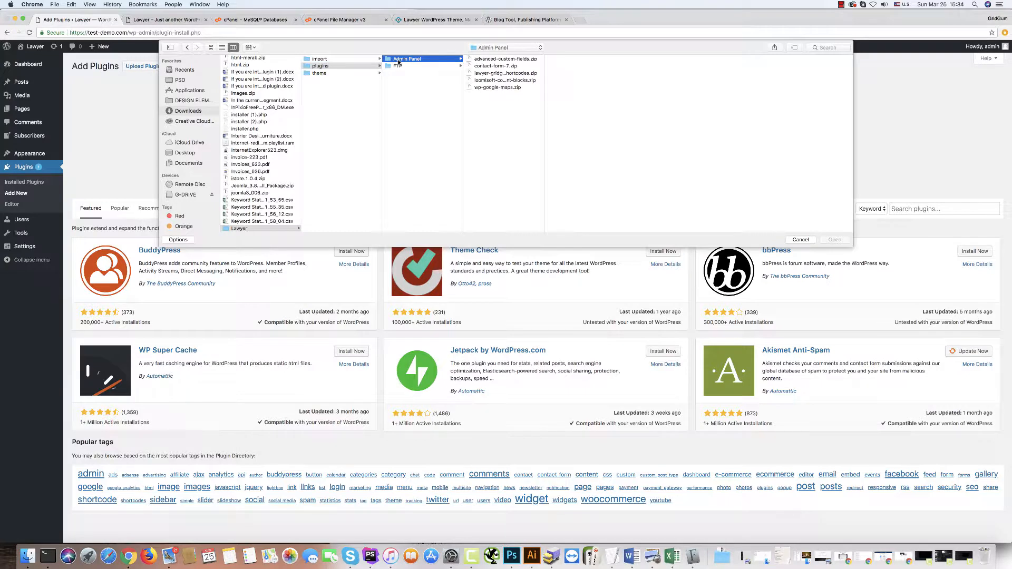
{"action": "left_click", "coordinate": [473, 59]}
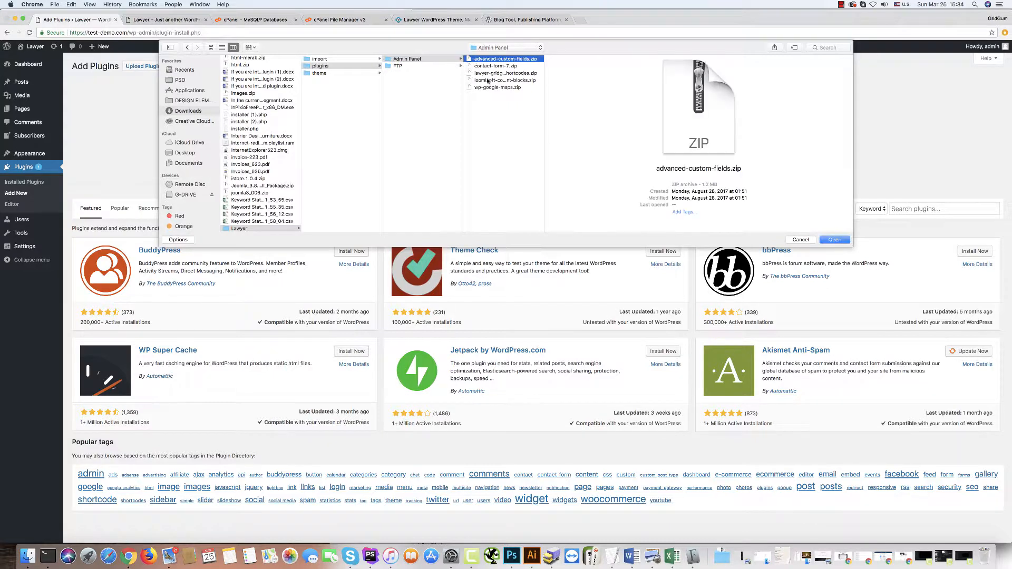
{"action": "left_click", "coordinate": [835, 241]}
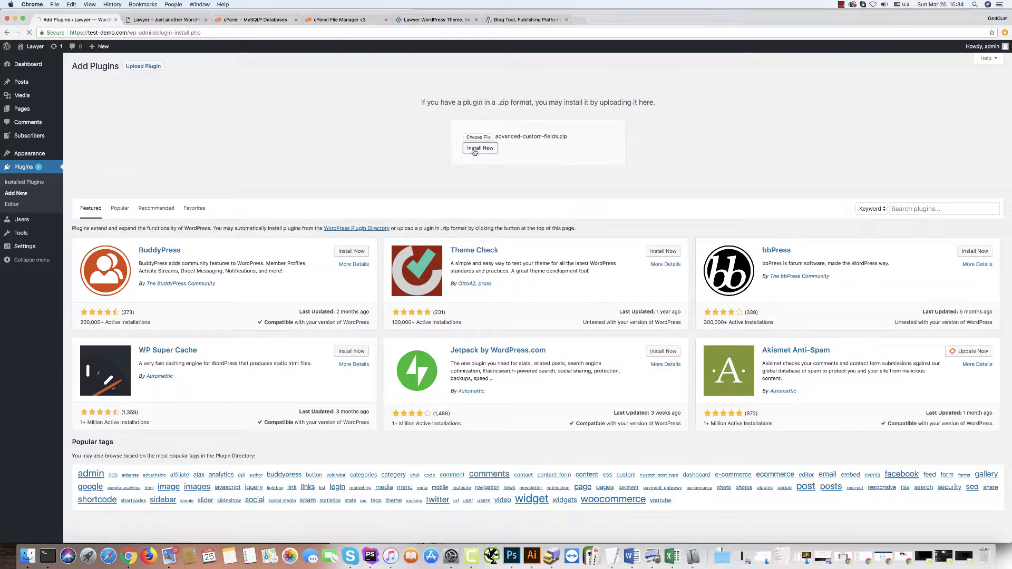
{"action": "left_click", "coordinate": [477, 149]}
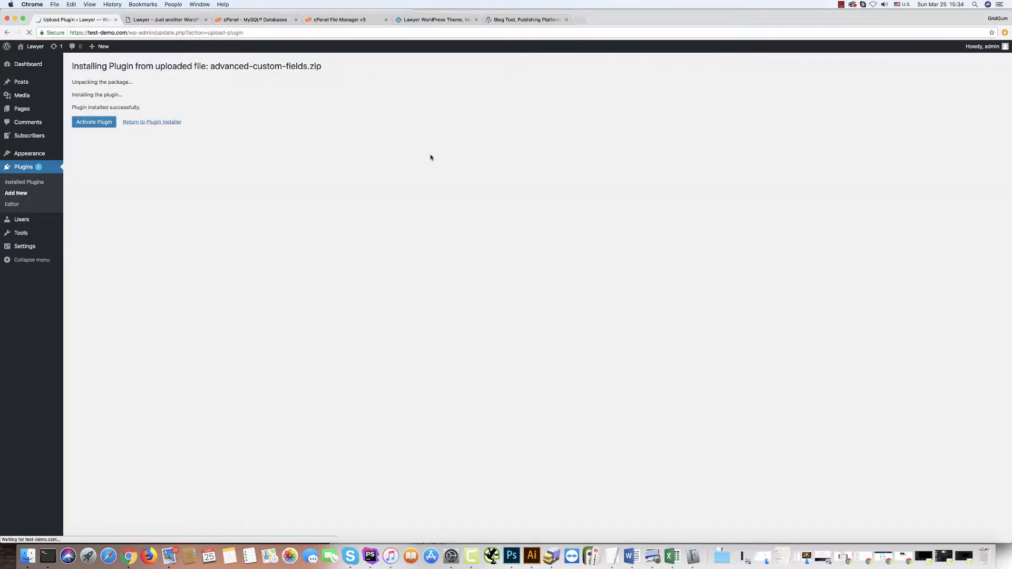
Activate Advanced Custom Fields, then upload, install and activate contact-form-7.zip.
{"action": "left_click", "coordinate": [94, 124]}
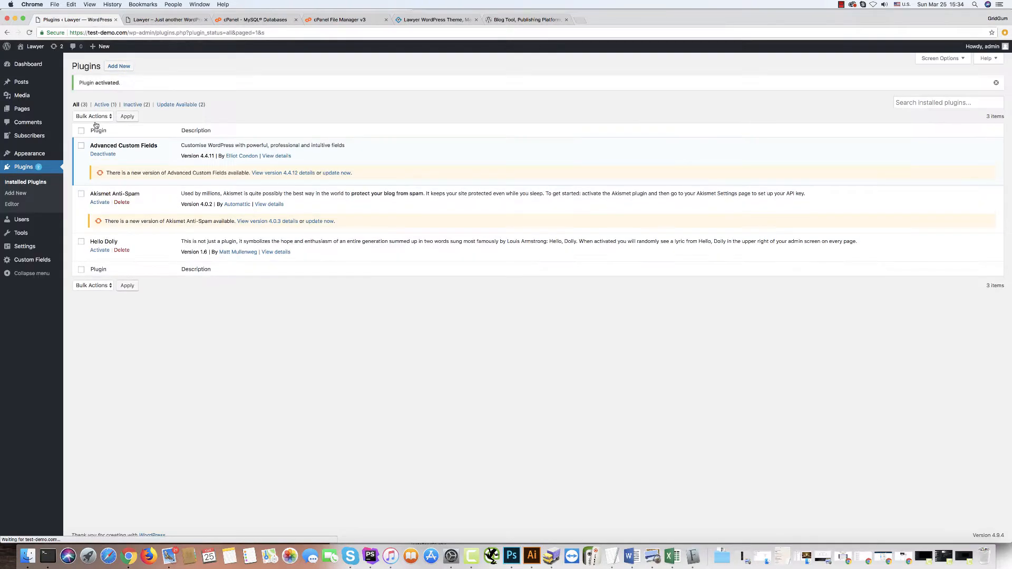
{"action": "left_click", "coordinate": [125, 67]}
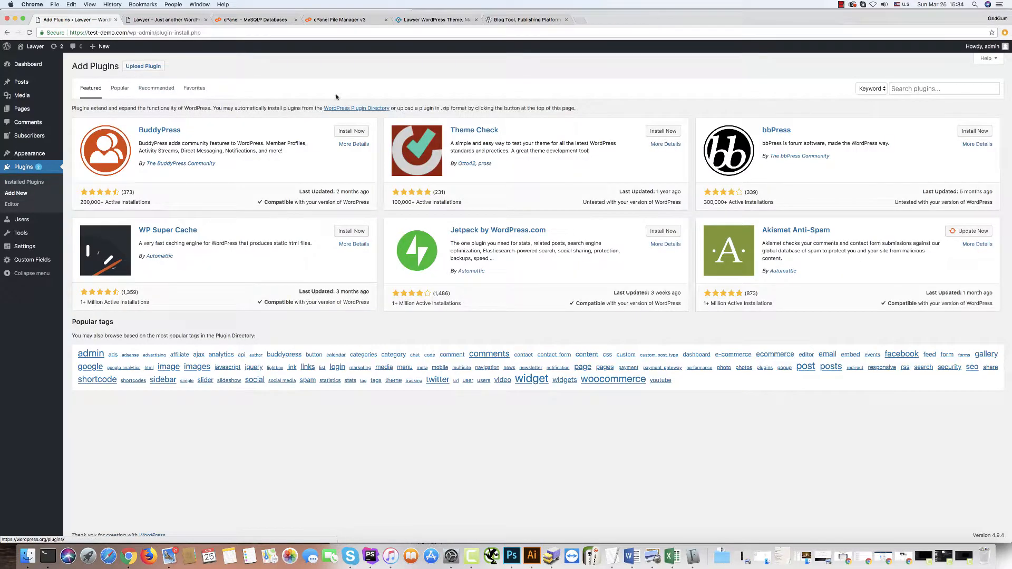
{"action": "left_click", "coordinate": [140, 67]}
{"action": "left_click", "coordinate": [478, 137]}
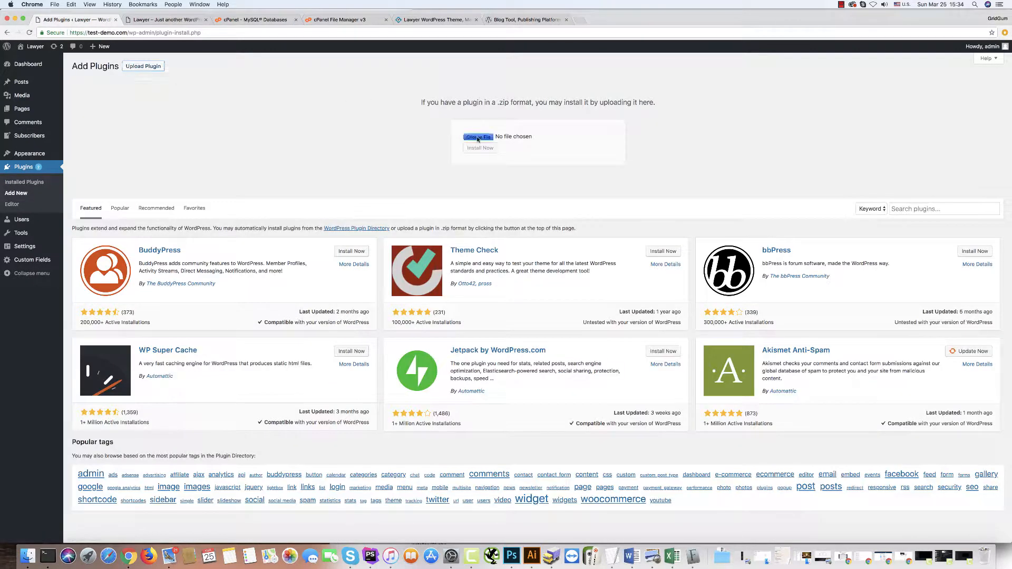
{"action": "left_click", "coordinate": [248, 66]}
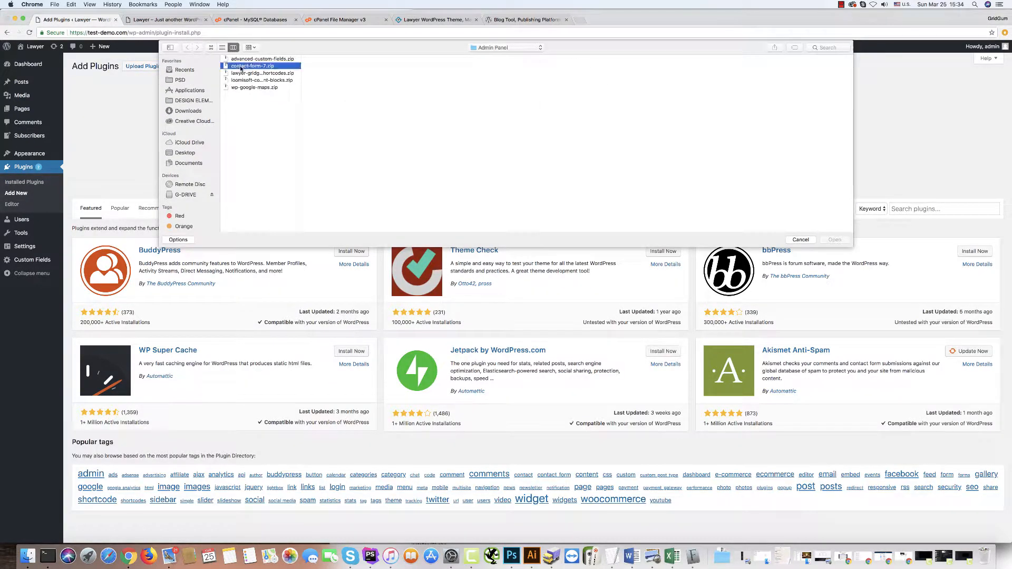
{"action": "left_click", "coordinate": [834, 240]}
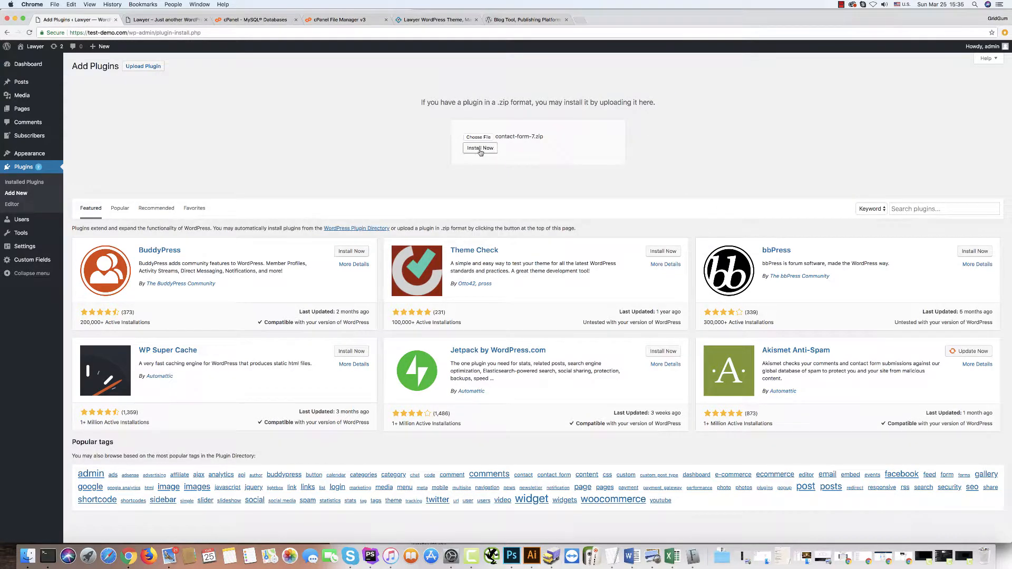
{"action": "left_click", "coordinate": [480, 148]}
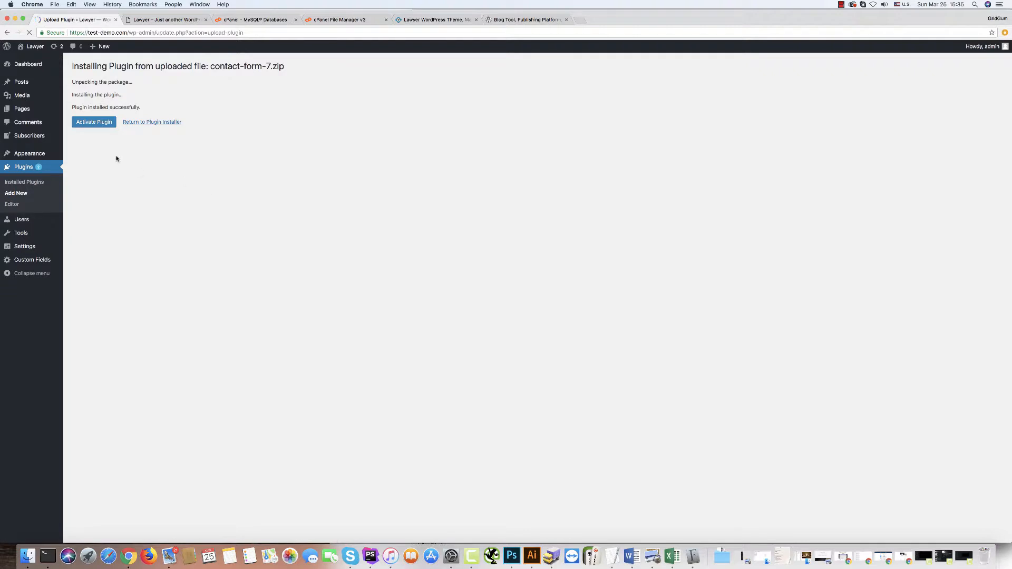
{"action": "left_click", "coordinate": [94, 123]}
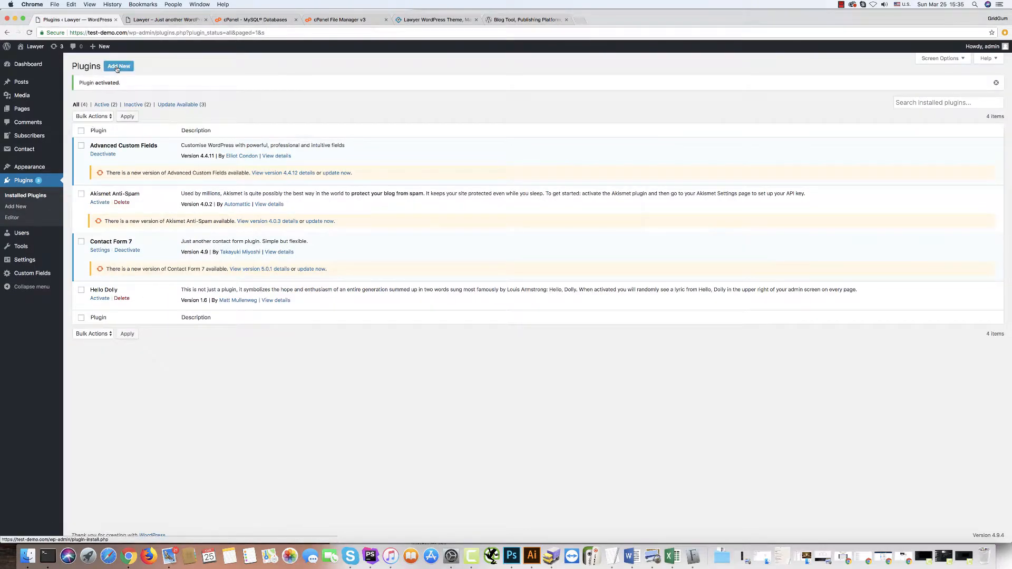
Upload, install and activate the lawyer-gridgum-shortcodes.zip plugin.
{"action": "left_click", "coordinate": [116, 68]}
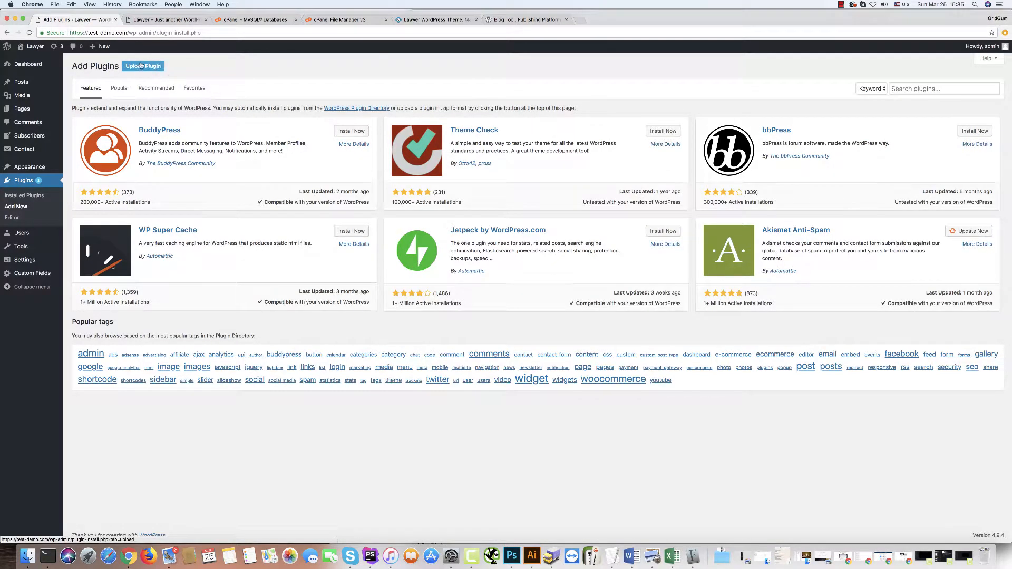
{"action": "left_click", "coordinate": [141, 66]}
{"action": "left_click", "coordinate": [474, 138]}
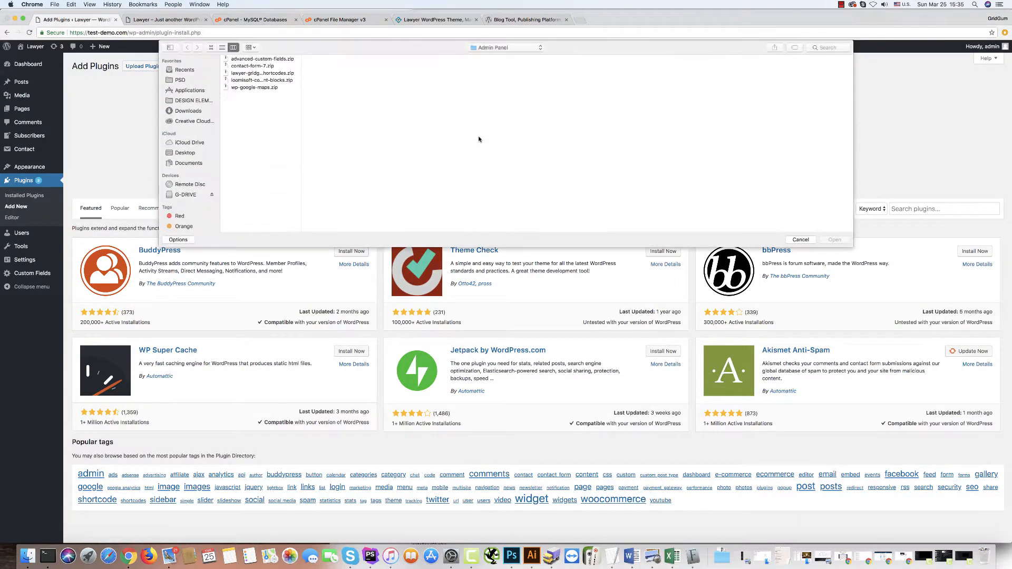
{"action": "left_click", "coordinate": [235, 73]}
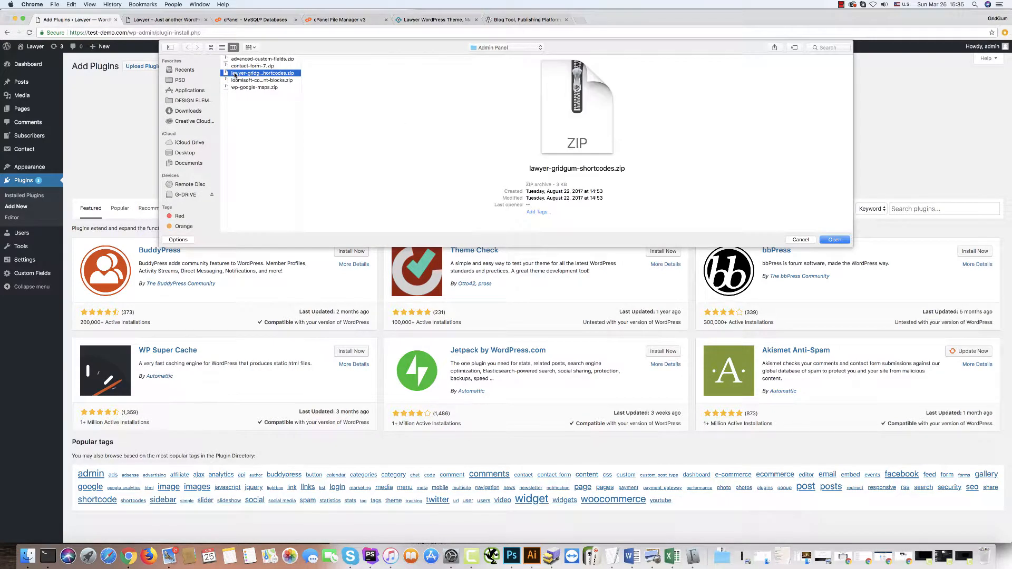
{"action": "left_click", "coordinate": [828, 240]}
{"action": "left_click", "coordinate": [477, 148]}
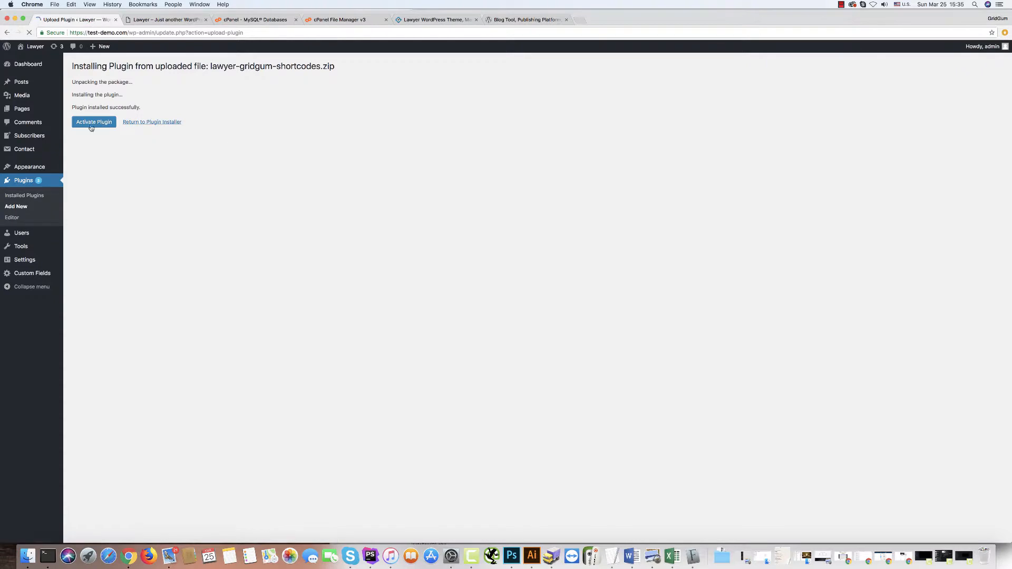
{"action": "left_click", "coordinate": [89, 123]}
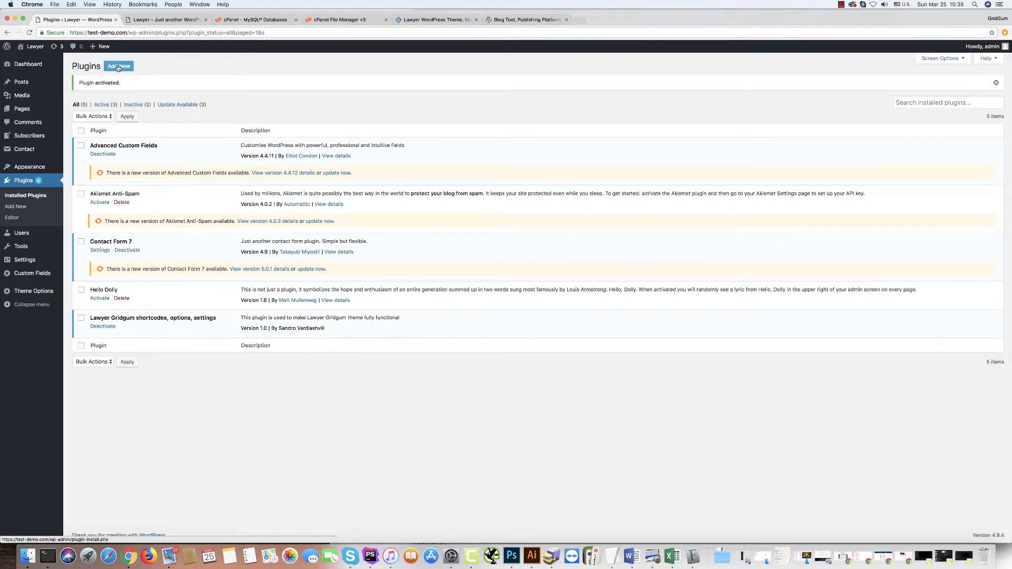
Upload, install and activate the loomisoft-content-blocks.zip plugin.
{"action": "left_click", "coordinate": [118, 67]}
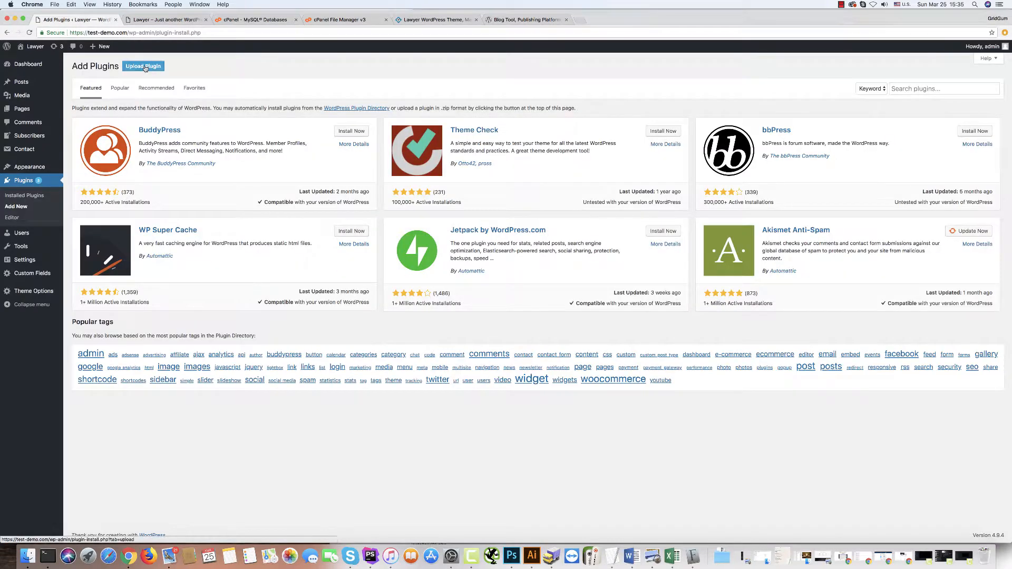
{"action": "left_click", "coordinate": [144, 67]}
{"action": "left_click", "coordinate": [487, 138]}
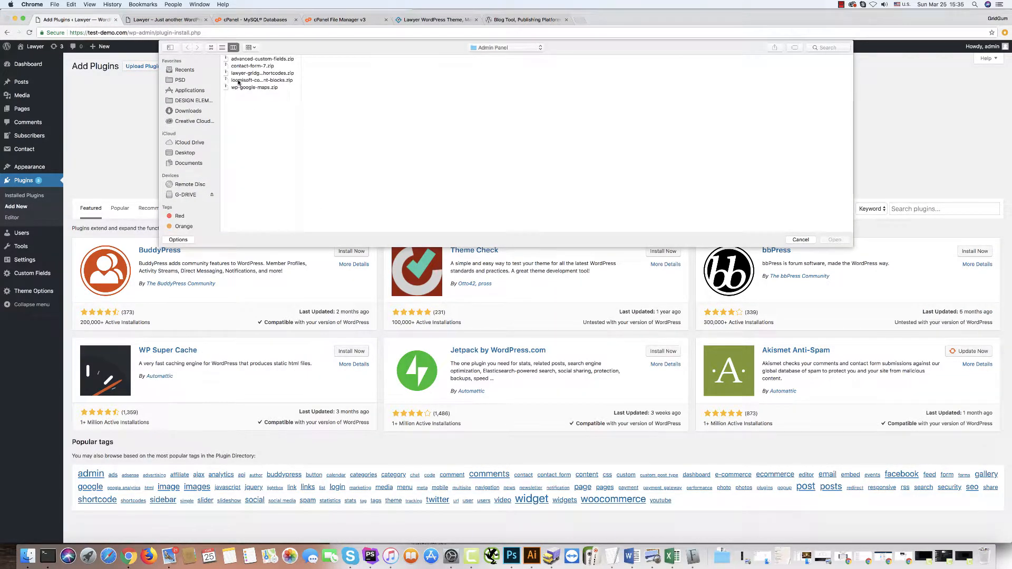
{"action": "left_click", "coordinate": [238, 80]}
{"action": "left_click", "coordinate": [834, 240]}
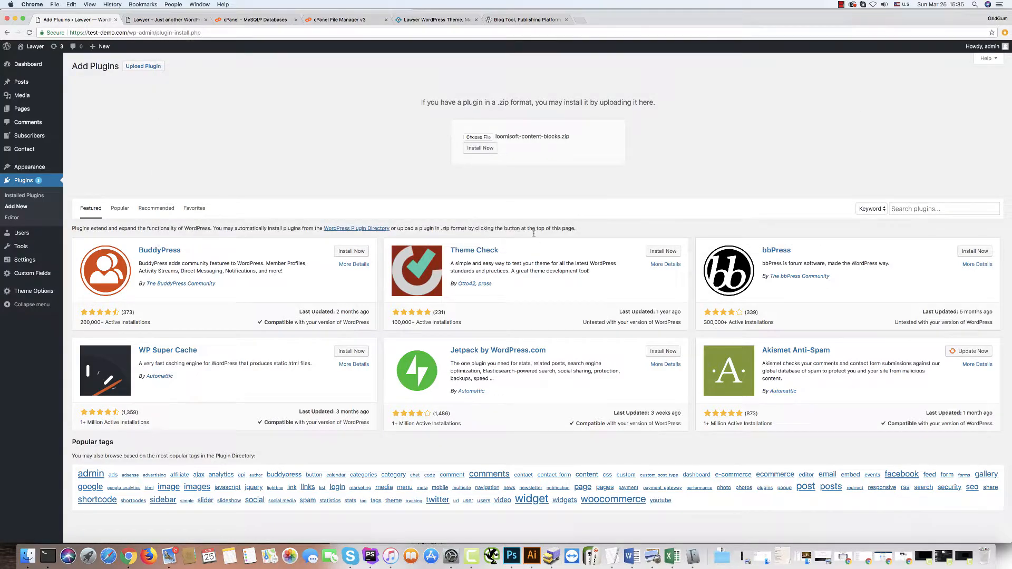
{"action": "left_click", "coordinate": [479, 148]}
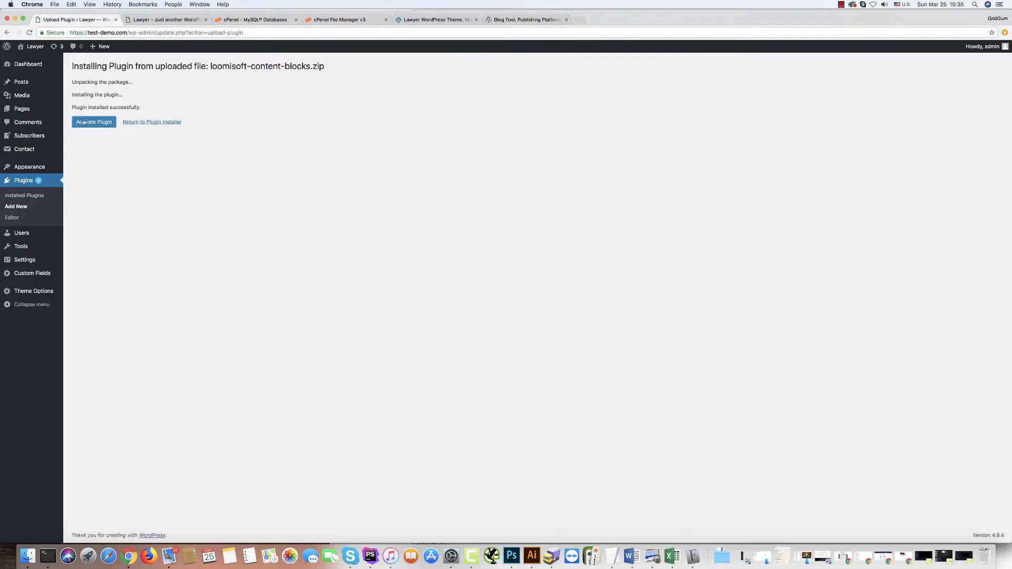
{"action": "left_click", "coordinate": [85, 122]}
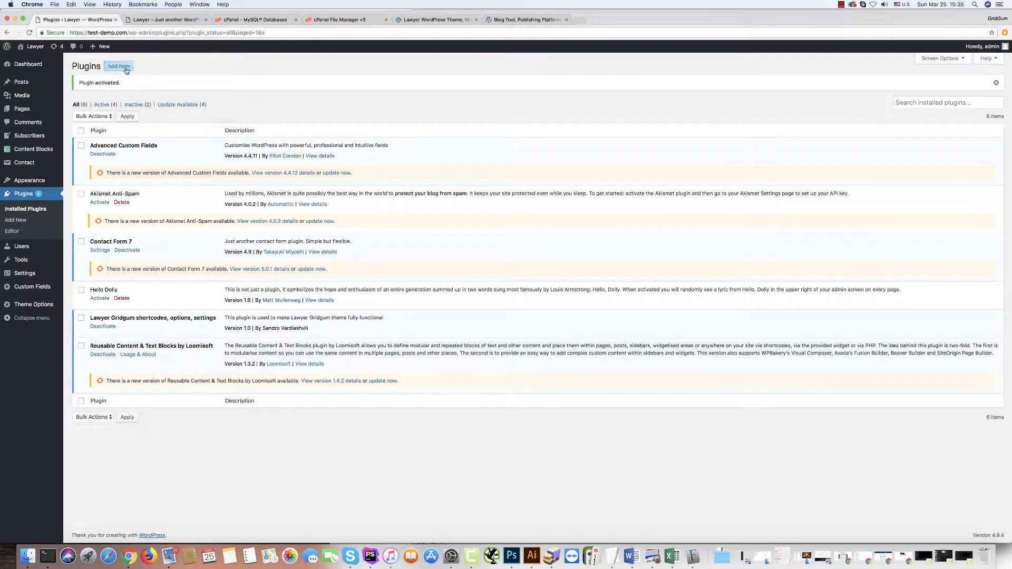
{"action": "left_click", "coordinate": [125, 69]}
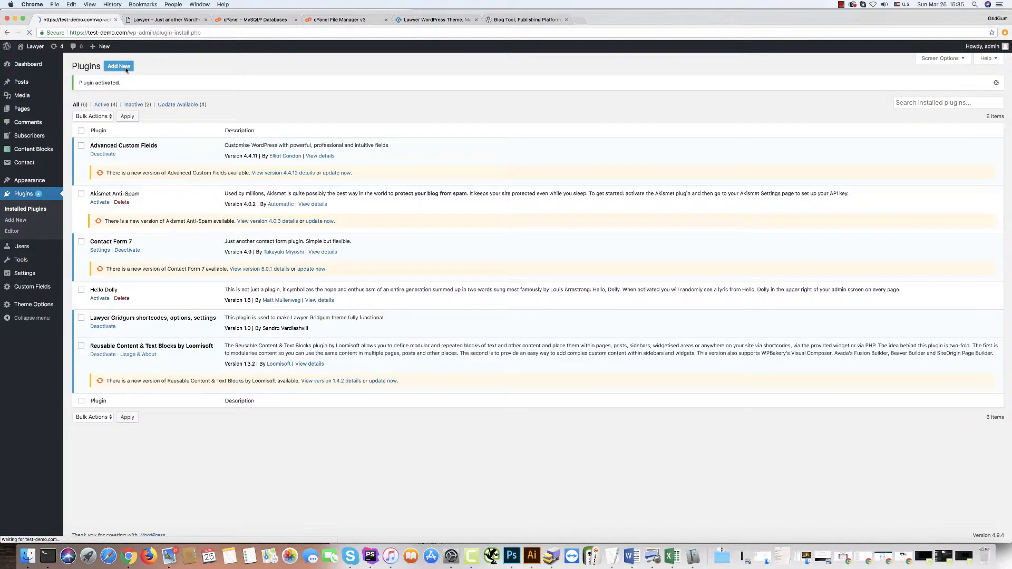
Upload wp-google-maps.zip, install it, and activate WP Google Maps.
{"action": "left_click", "coordinate": [142, 66]}
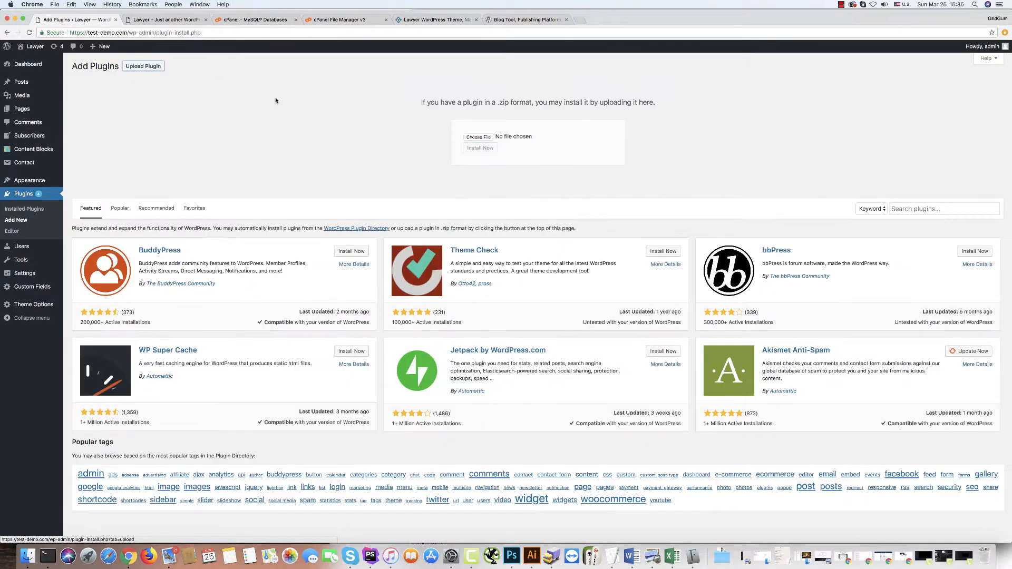
{"action": "left_click", "coordinate": [479, 136]}
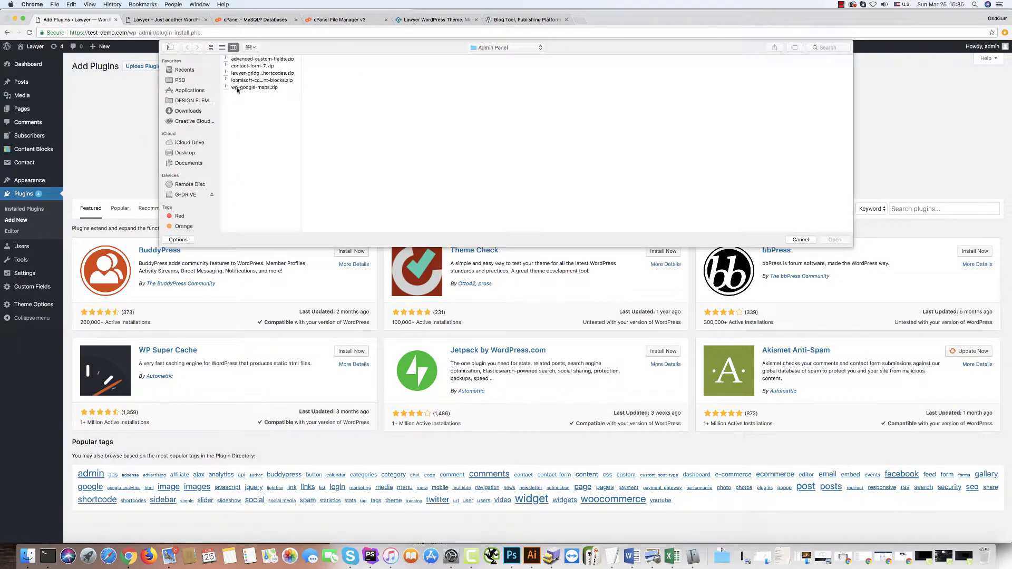
{"action": "left_click", "coordinate": [254, 87]}
{"action": "left_click", "coordinate": [833, 239]}
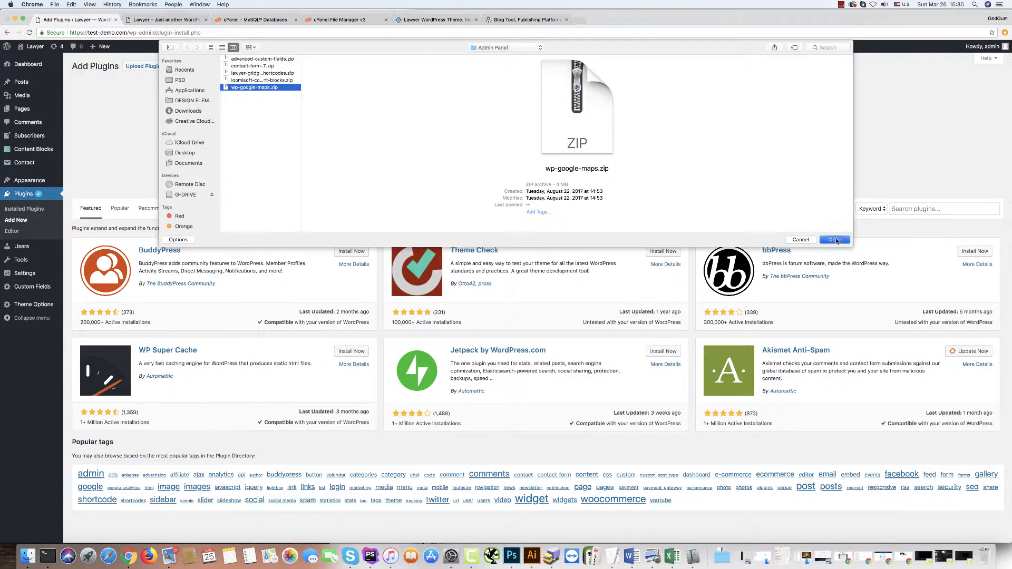
{"action": "left_click", "coordinate": [486, 150]}
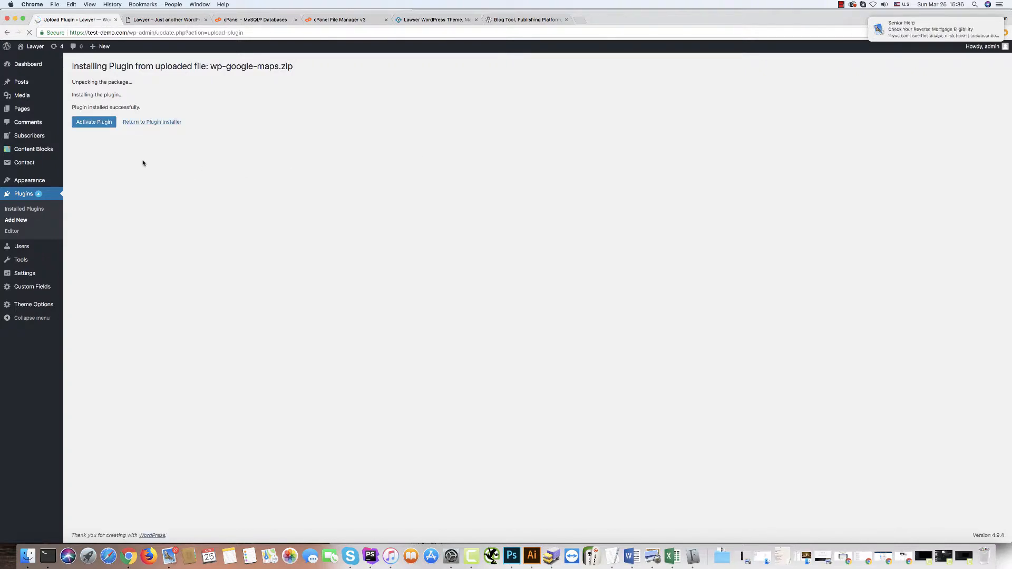
{"action": "left_click", "coordinate": [92, 123]}
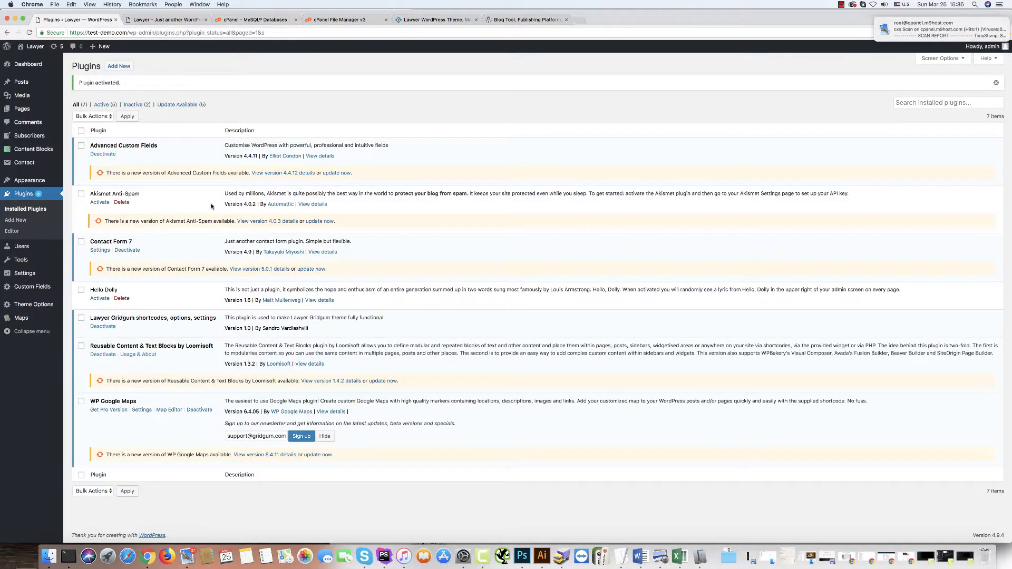
Run the update for Advanced Custom Fields, Akismet, Contact Form 7, Reusable Content & Text Blocks, and WP Google Maps.
{"action": "left_click", "coordinate": [337, 173]}
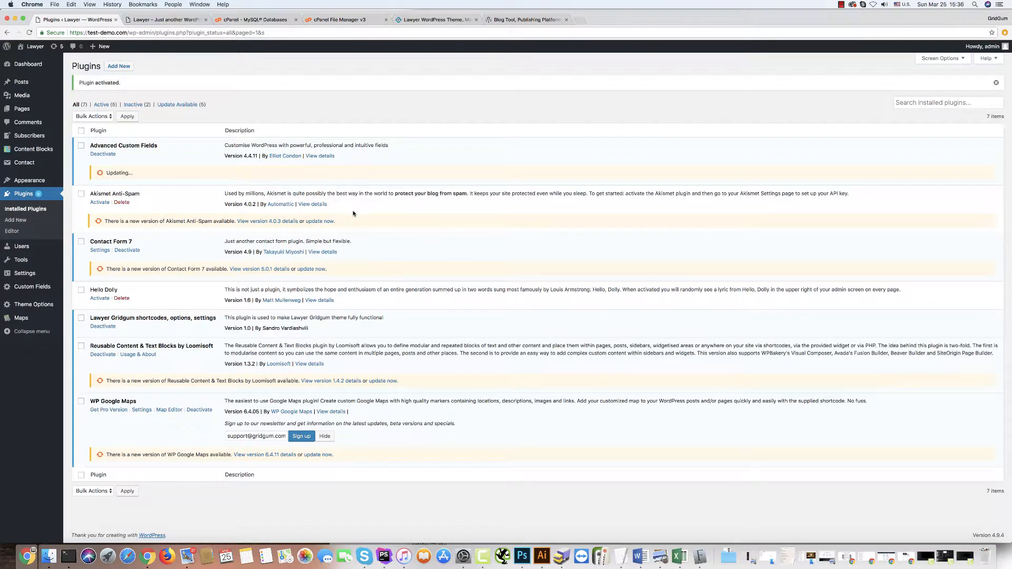
{"action": "left_click", "coordinate": [331, 221]}
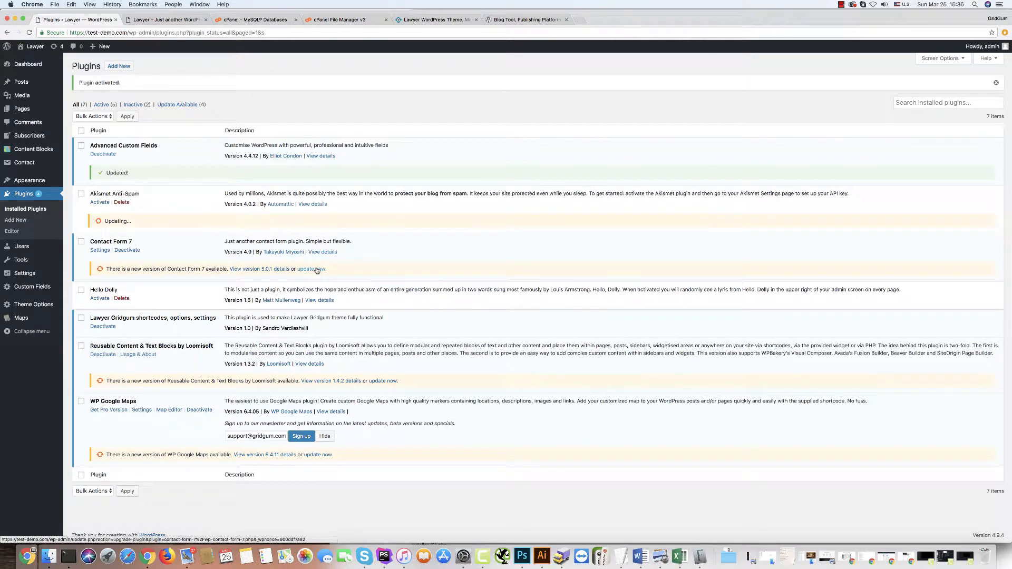
{"action": "left_click", "coordinate": [316, 269]}
{"action": "left_click", "coordinate": [383, 381]}
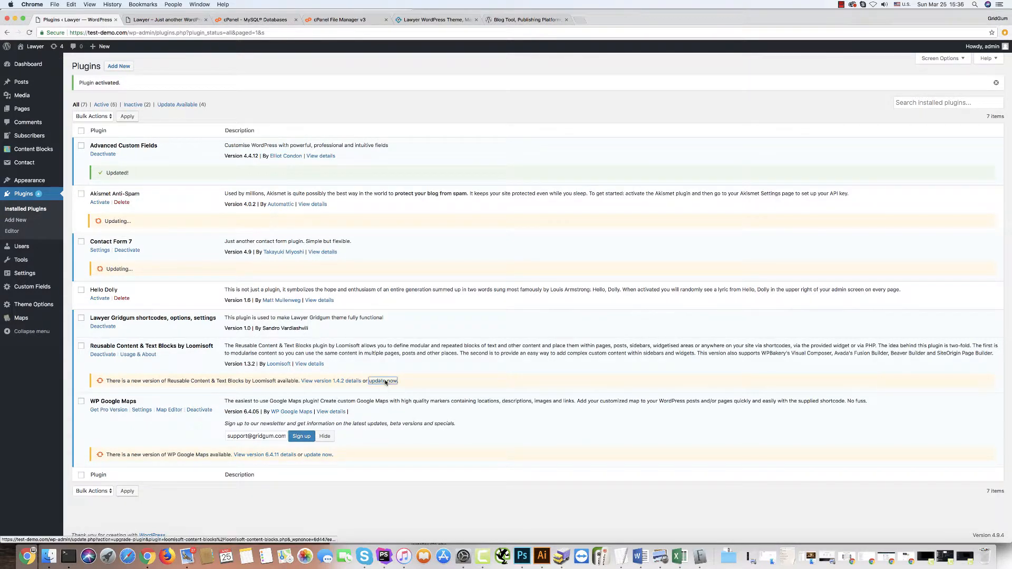
{"action": "left_click", "coordinate": [331, 454]}
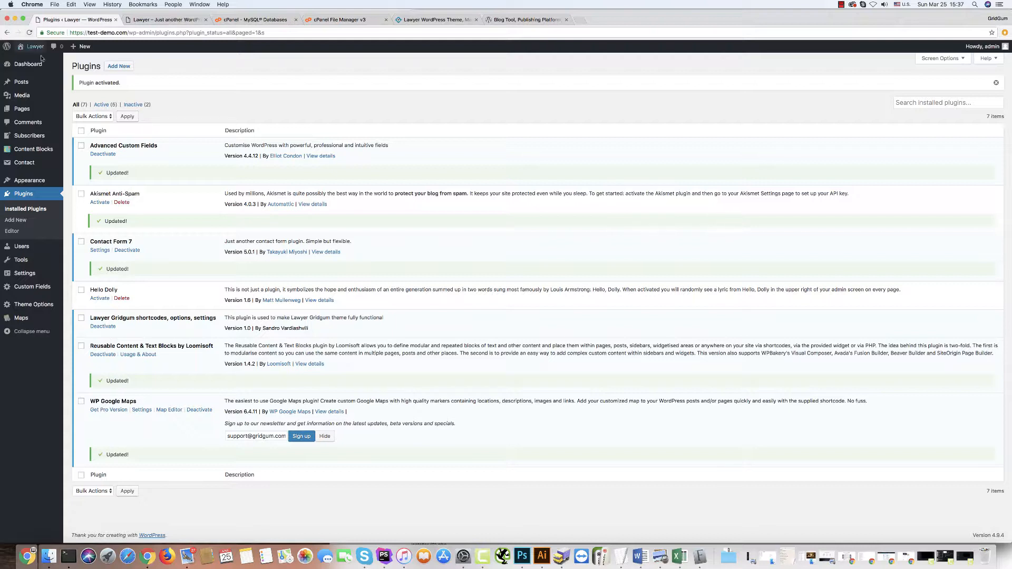
{"action": "mouse_move", "coordinate": [32, 51]}
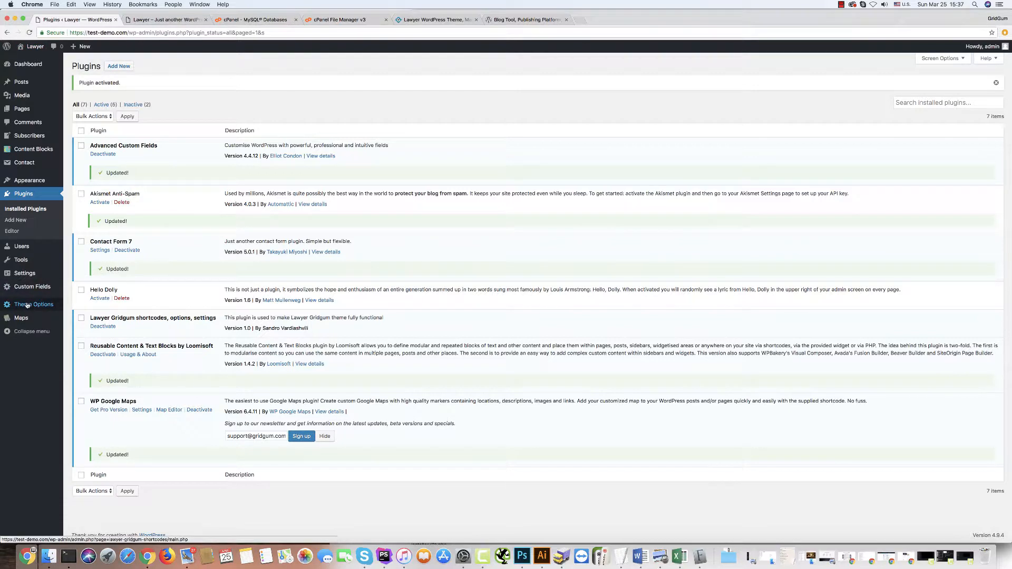
Install and run the WordPress content importer.
{"action": "mouse_move", "coordinate": [22, 275]}
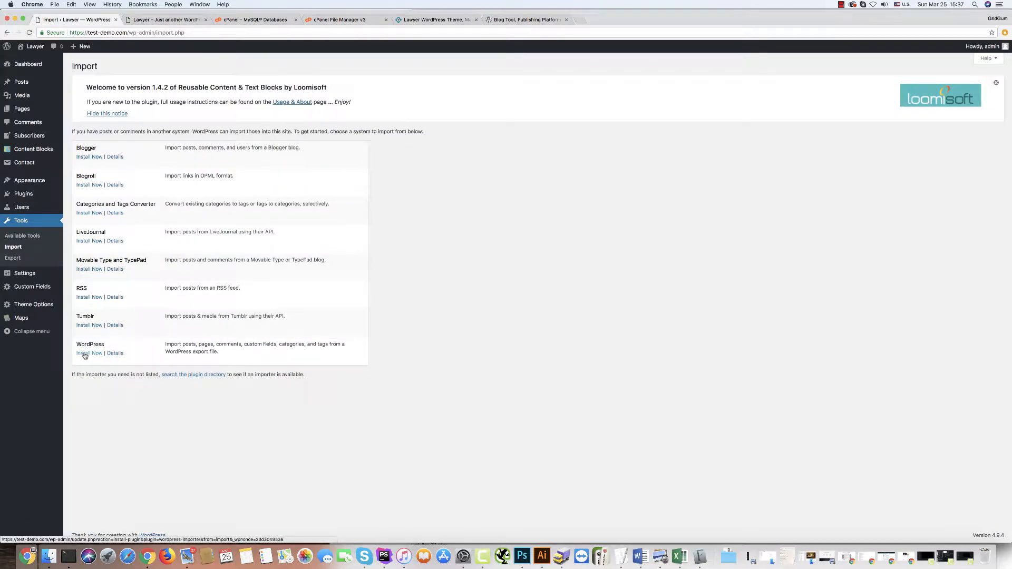
{"action": "left_click", "coordinate": [85, 354]}
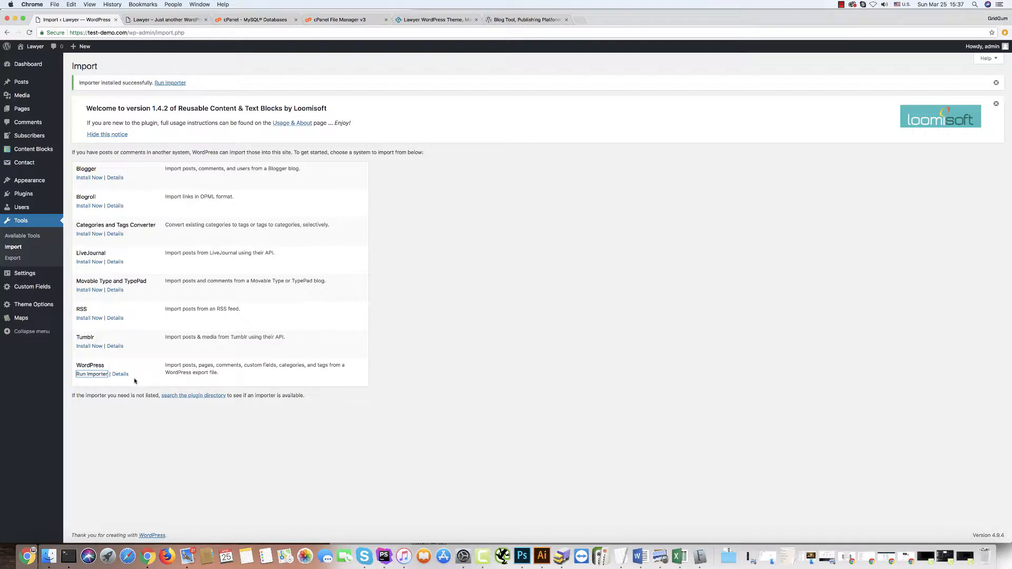
{"action": "left_click", "coordinate": [90, 375]}
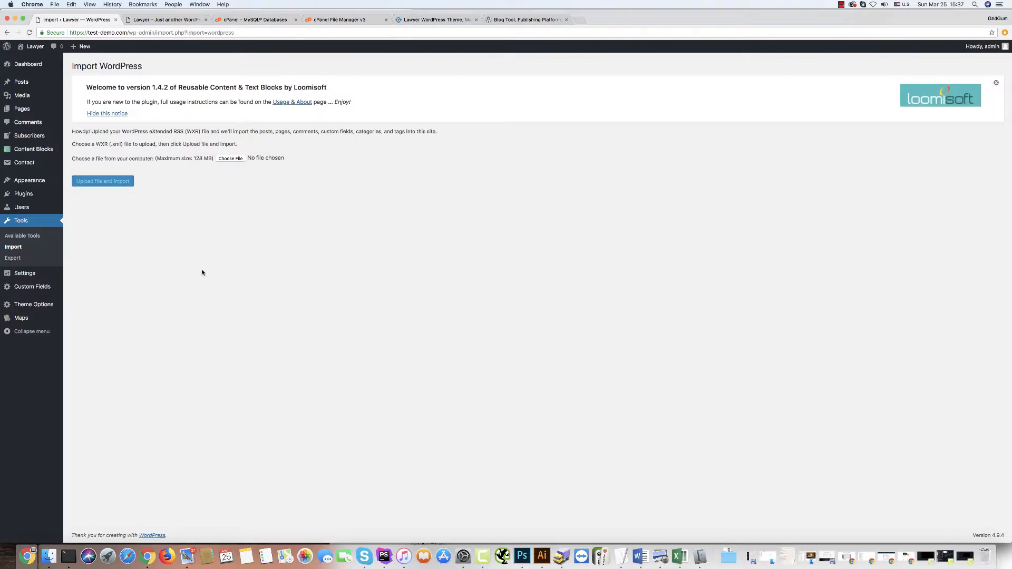
Import lawyer.wordpress.2017-08-27.xml from the Lawyer import folder, keeping the current user as author.
{"action": "left_click", "coordinate": [230, 159]}
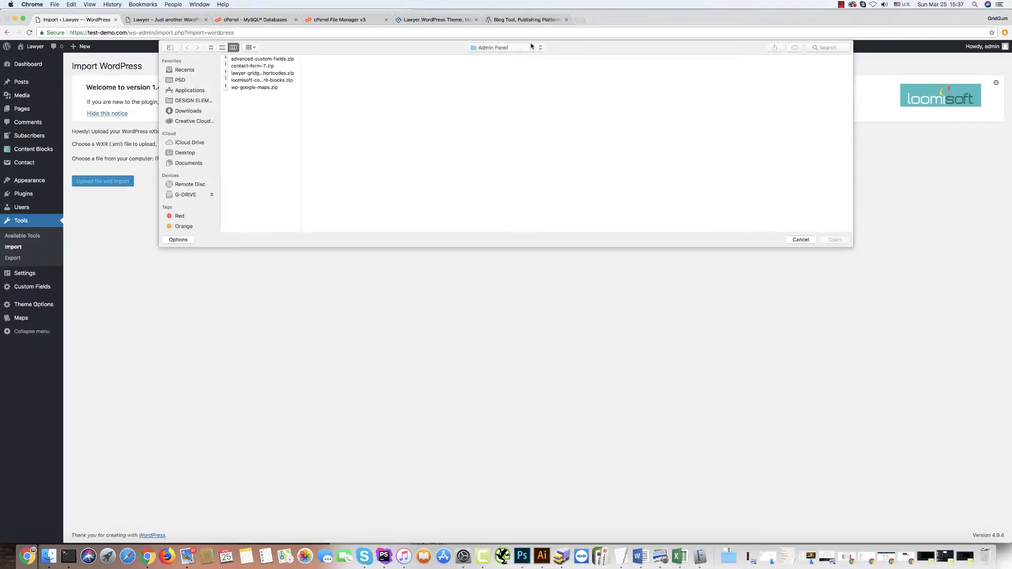
{"action": "left_click", "coordinate": [504, 49]}
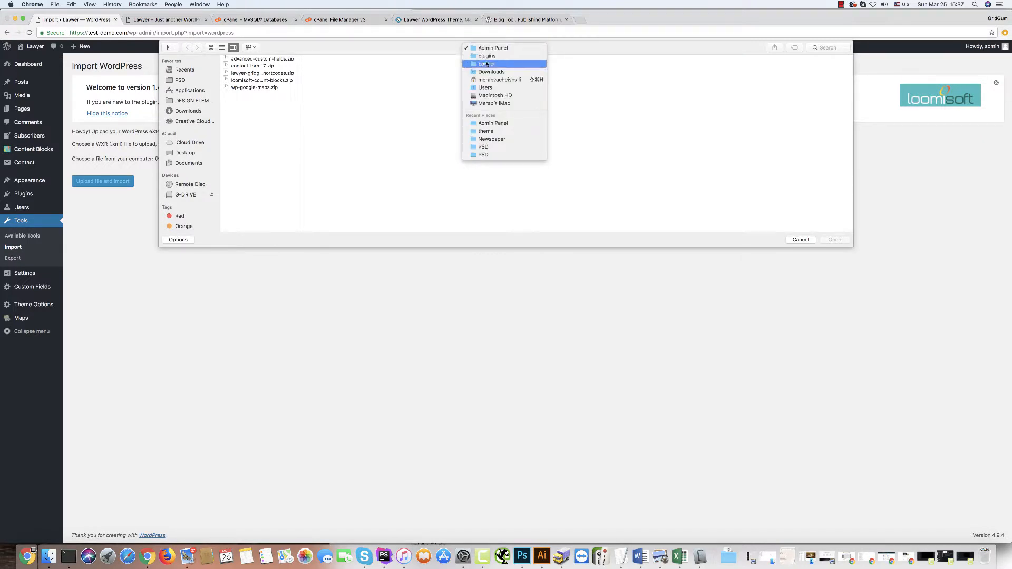
{"action": "left_click", "coordinate": [491, 64]}
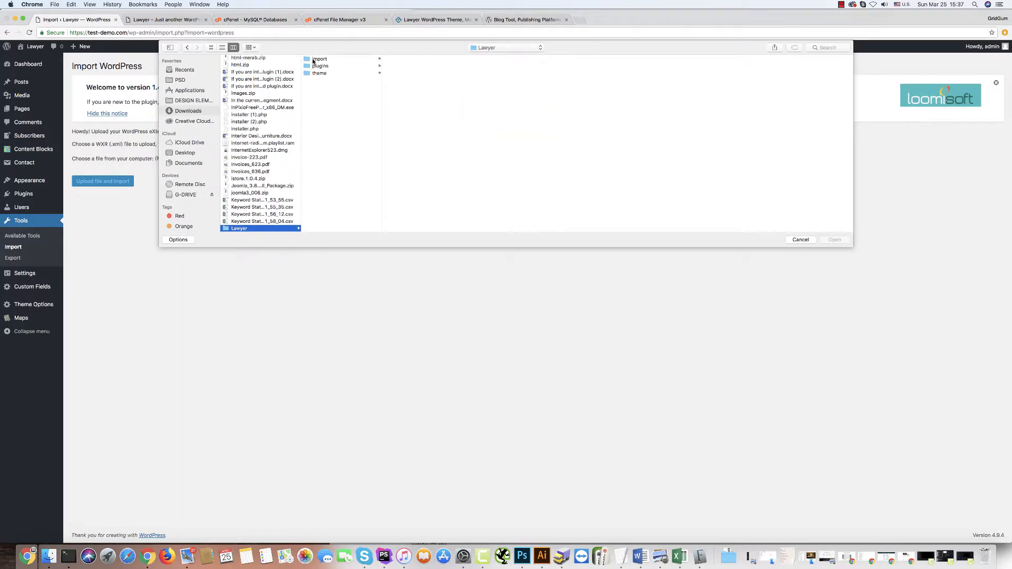
{"action": "left_click", "coordinate": [313, 60]}
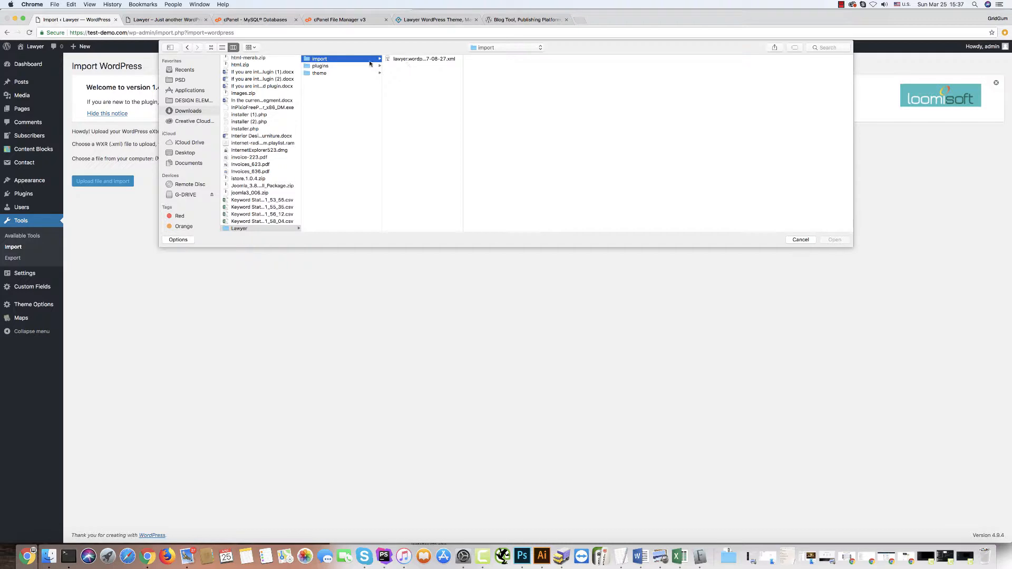
{"action": "left_click", "coordinate": [409, 59]}
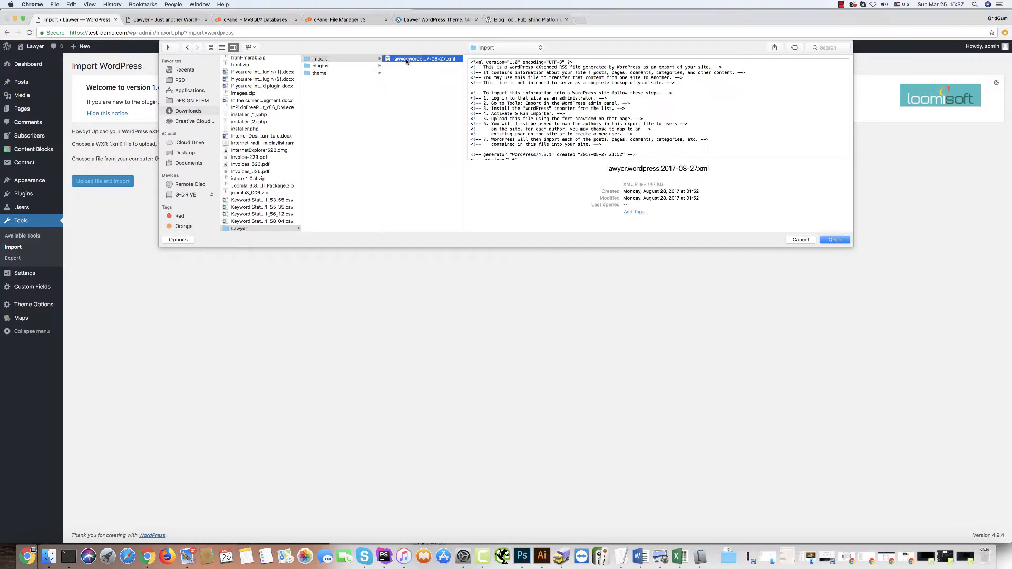
{"action": "left_click", "coordinate": [842, 243]}
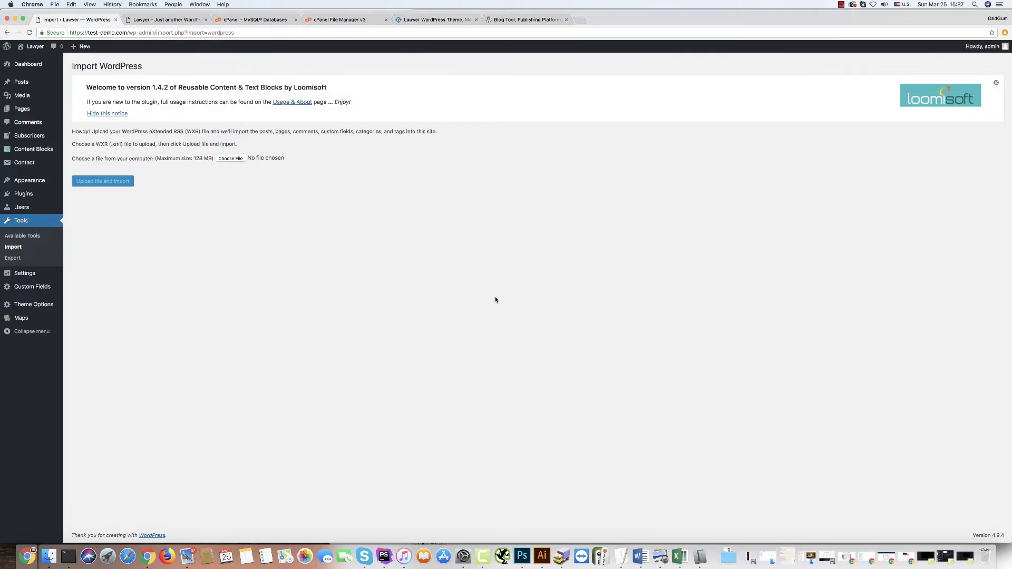
{"action": "left_click", "coordinate": [98, 184]}
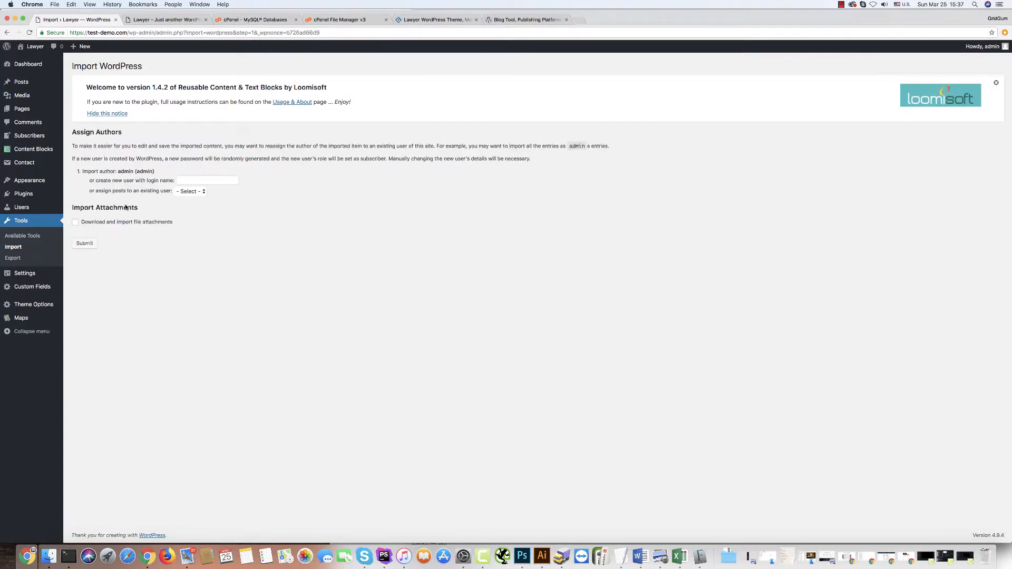
{"action": "left_click", "coordinate": [85, 243]}
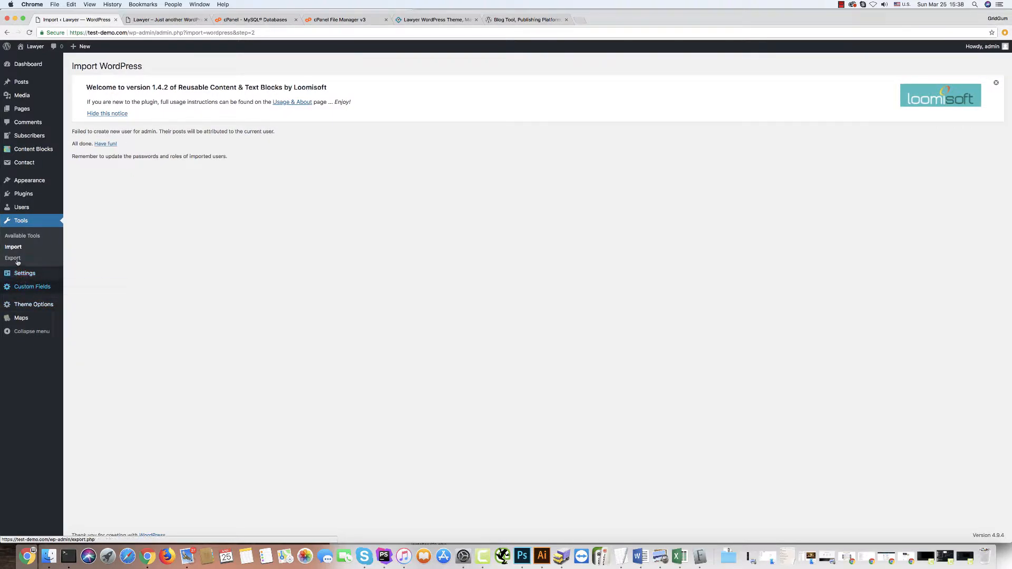
{"action": "mouse_move", "coordinate": [25, 181]}
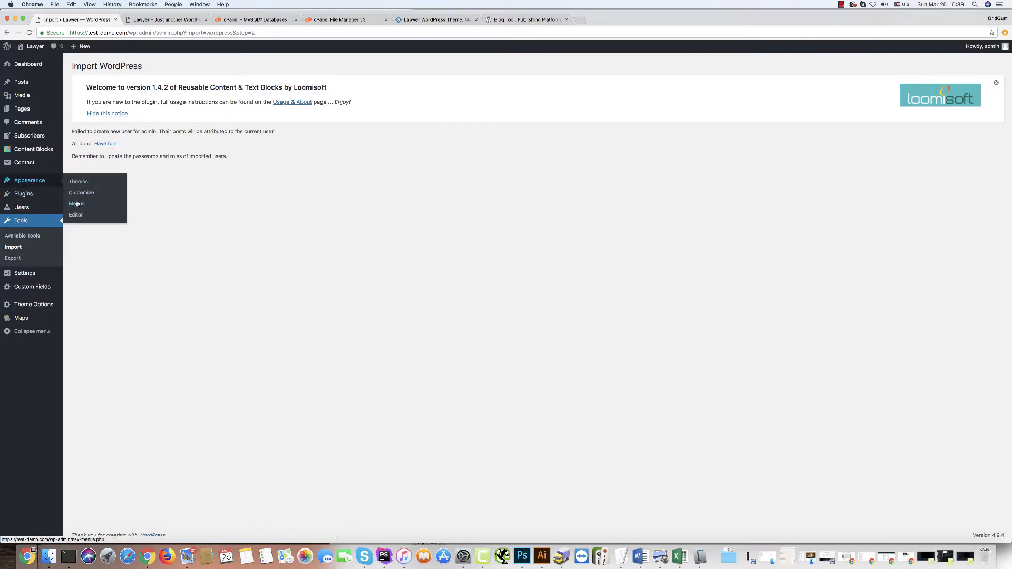
Assign Menu 1 to the Main Header Menu location and save it.
{"action": "left_click", "coordinate": [76, 206]}
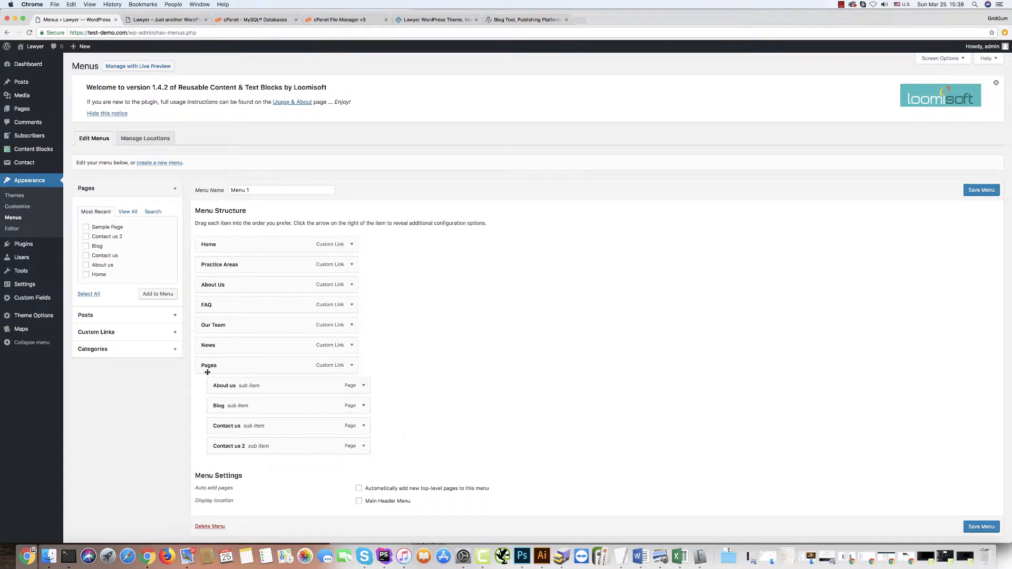
{"action": "left_click", "coordinate": [359, 501]}
{"action": "left_click", "coordinate": [980, 529]}
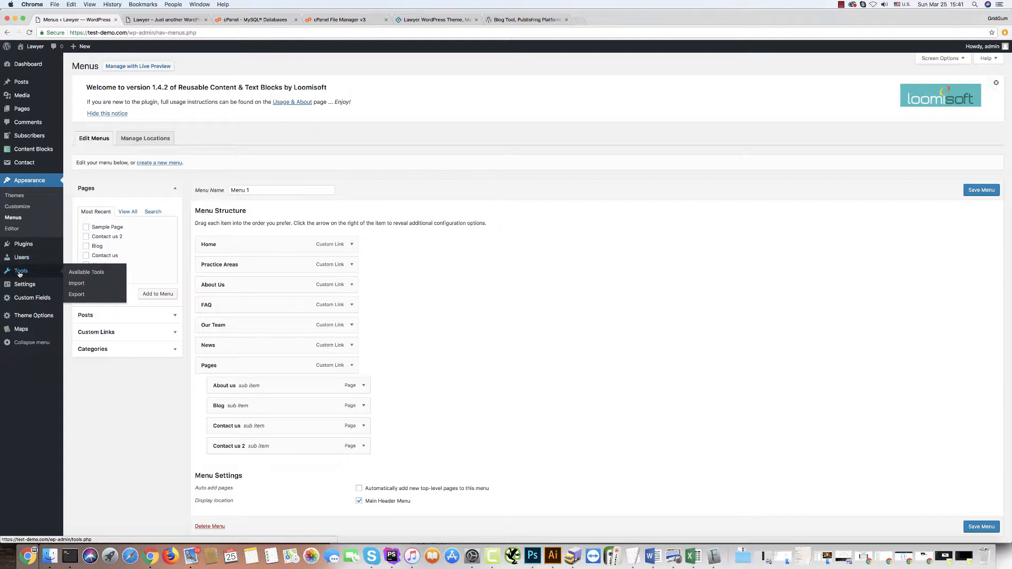
{"action": "mouse_move", "coordinate": [23, 287]}
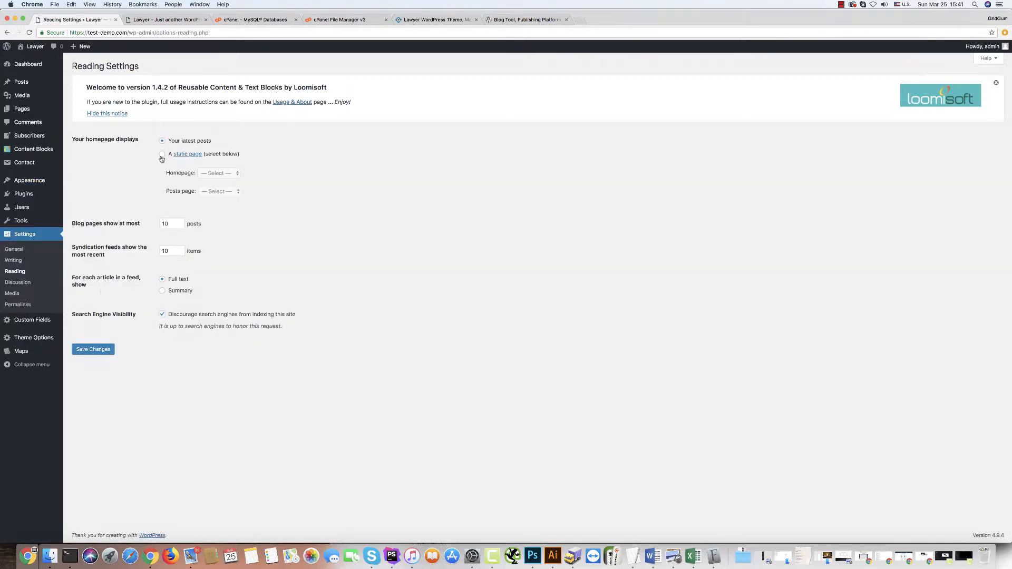
Set a static Home page as the homepage, save Reading settings, then view the live site.
{"action": "left_click", "coordinate": [162, 156]}
{"action": "left_click", "coordinate": [210, 174]}
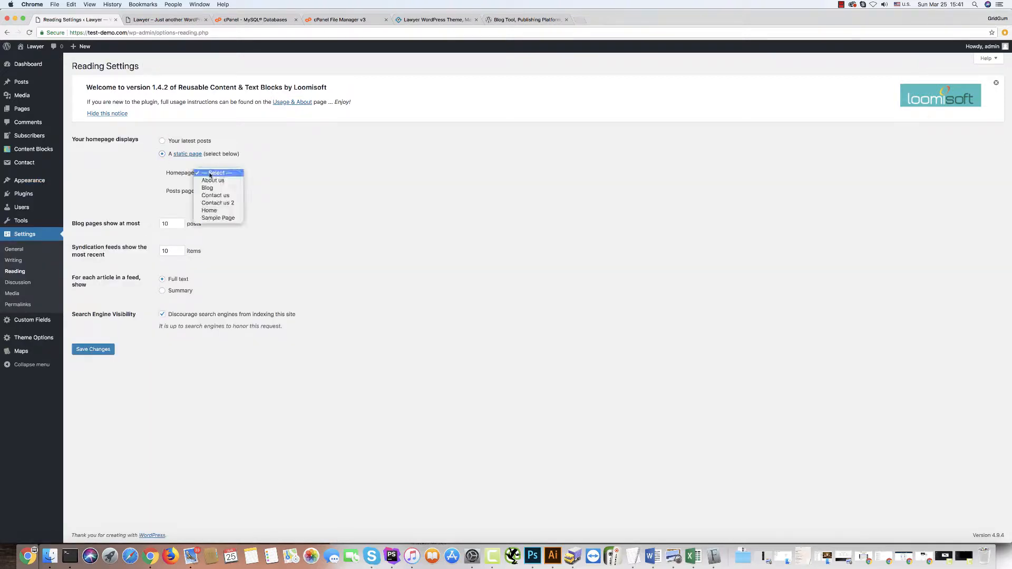
{"action": "left_click", "coordinate": [210, 211]}
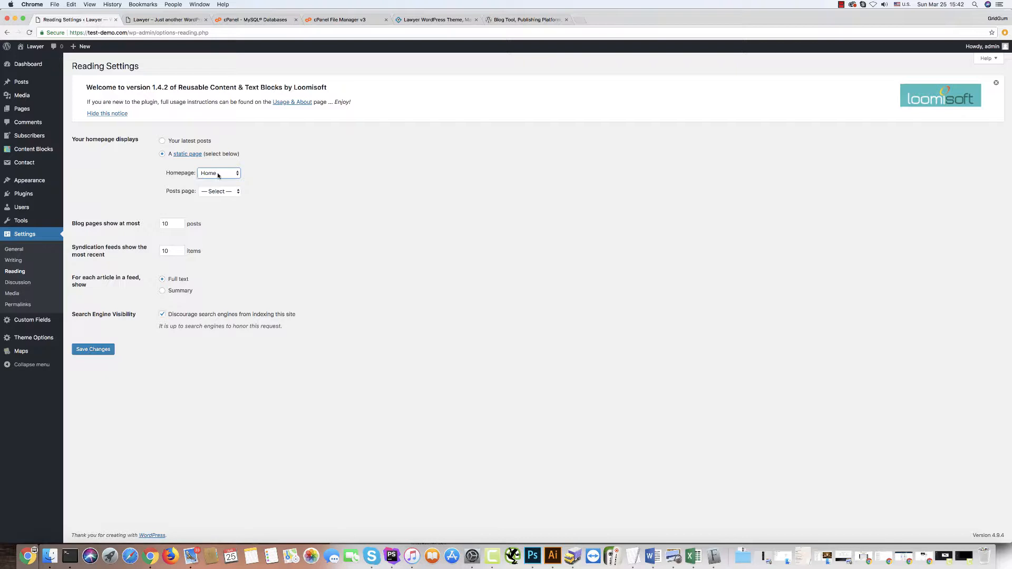
{"action": "left_click", "coordinate": [88, 350]}
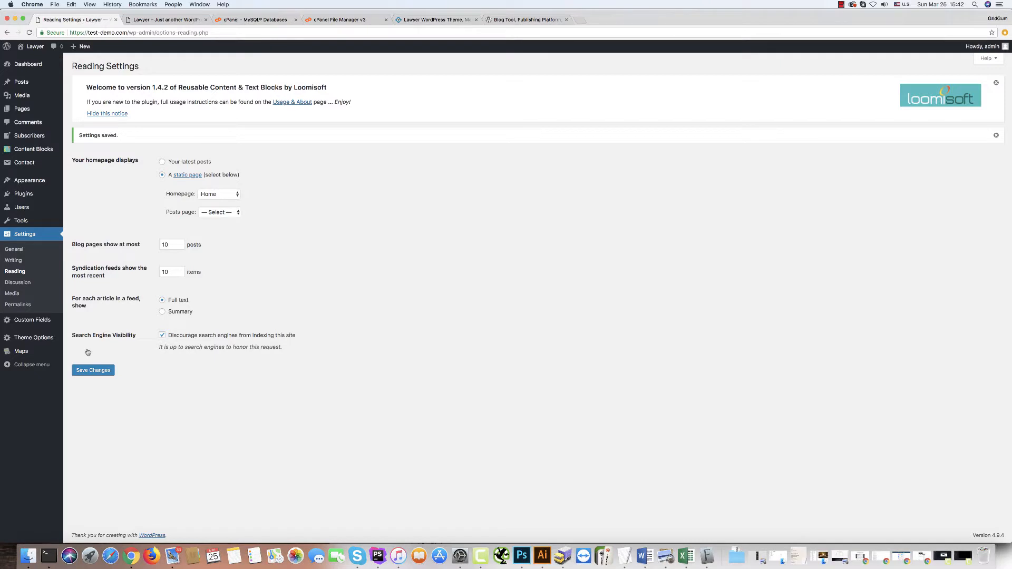
{"action": "left_click", "coordinate": [163, 21]}
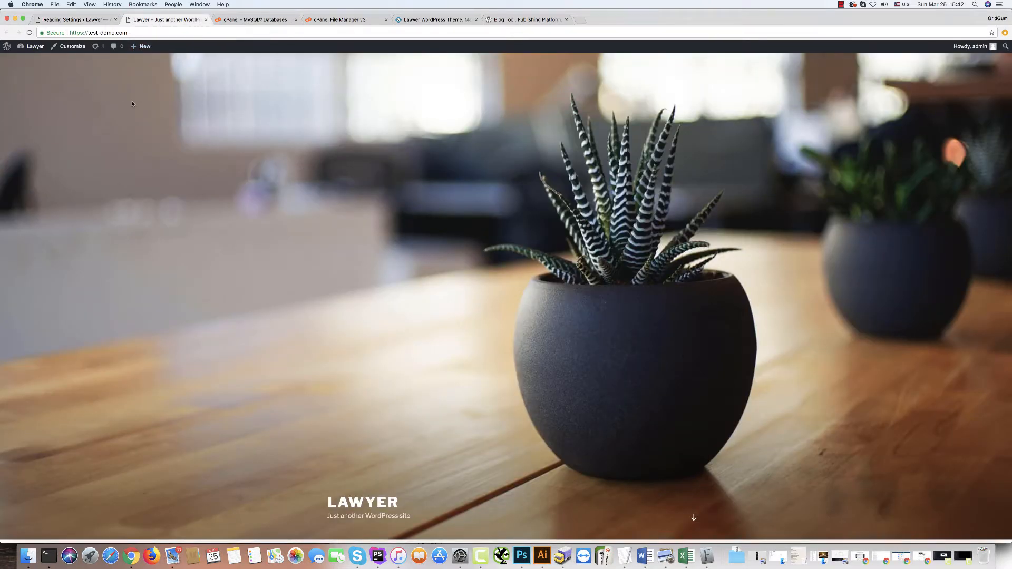
Reload the live site and scroll through the new Lawyer homepage sections.
{"action": "left_click", "coordinate": [29, 33]}
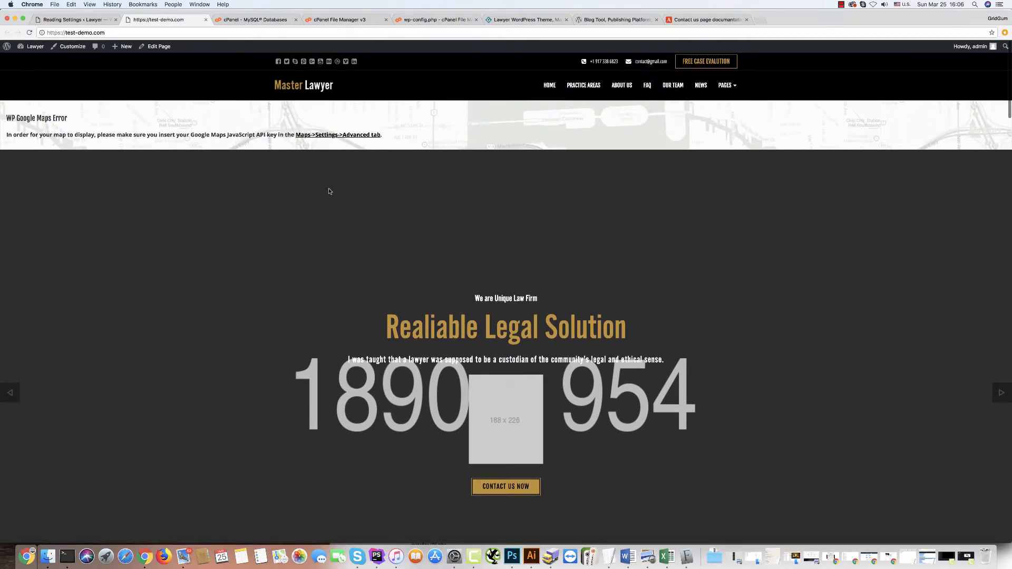
{"action": "scroll", "coordinate": [327, 188], "scroll_direction": "down", "scroll_amount": 9}
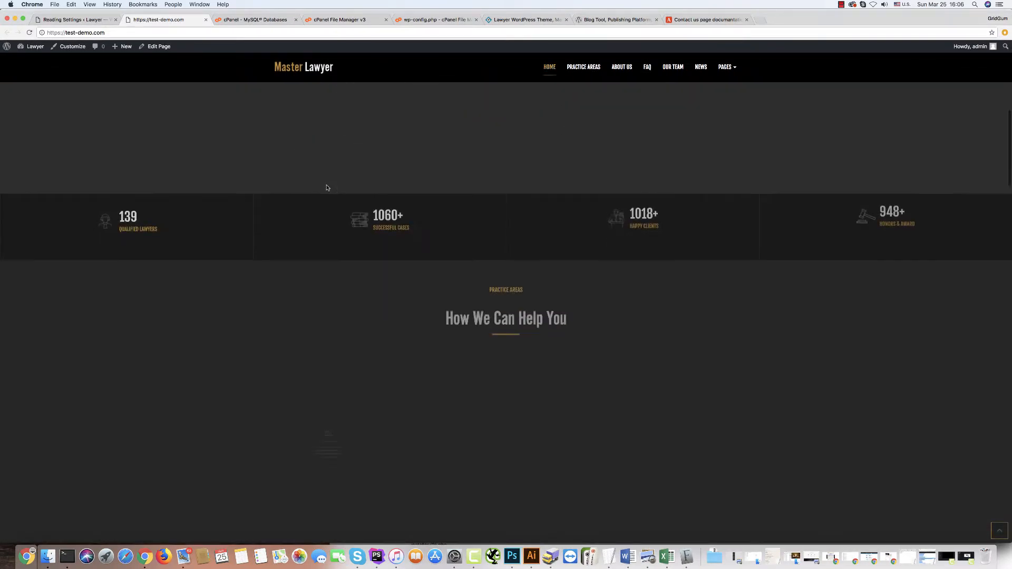
{"action": "scroll", "coordinate": [325, 187], "scroll_direction": "up", "scroll_amount": 9}
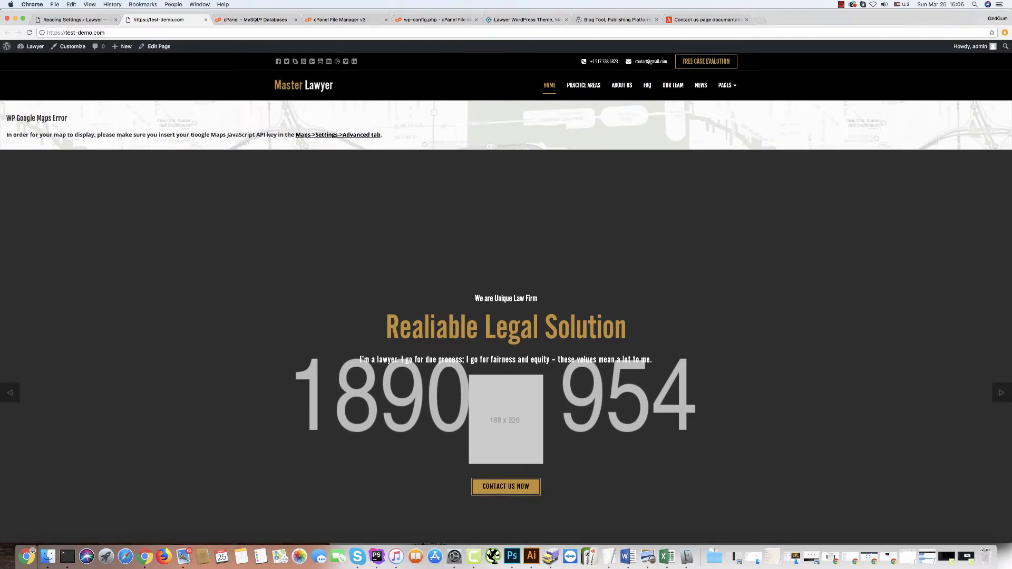
{"action": "scroll", "coordinate": [231, 234], "scroll_direction": "down", "scroll_amount": 15}
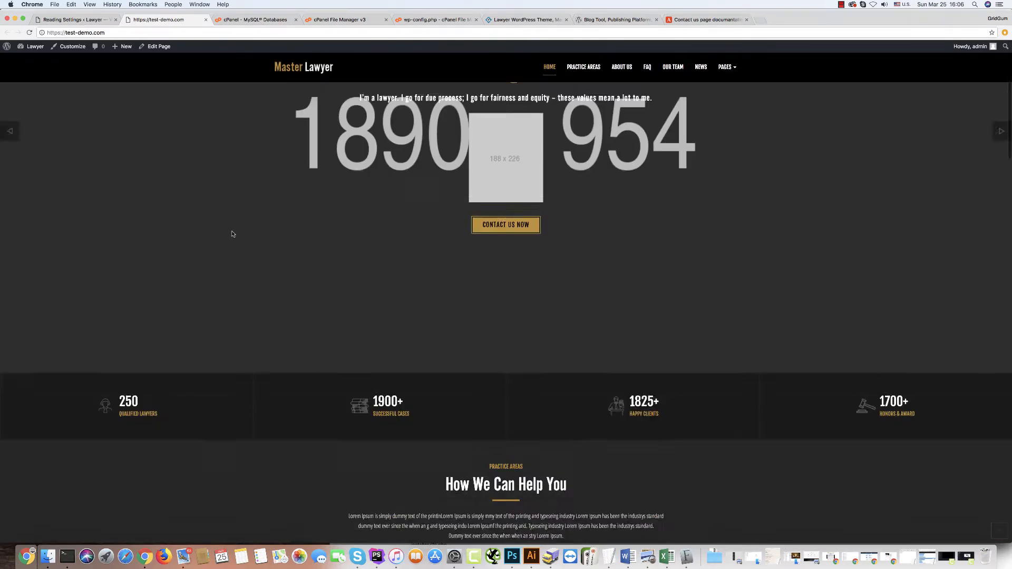
{"action": "scroll", "coordinate": [230, 233], "scroll_direction": "down", "scroll_amount": 20}
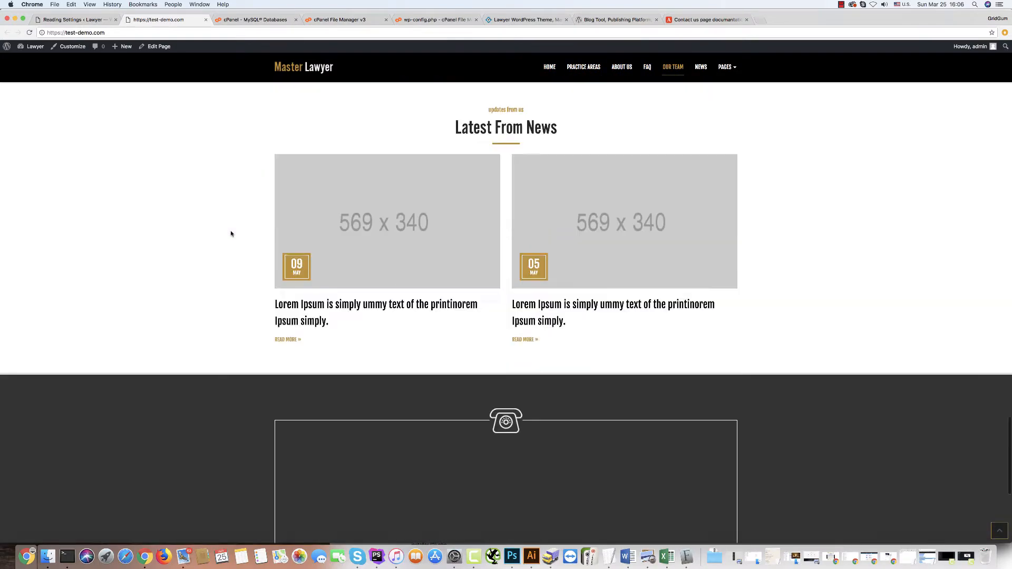
{"action": "scroll", "coordinate": [231, 233], "scroll_direction": "up", "scroll_amount": 3}
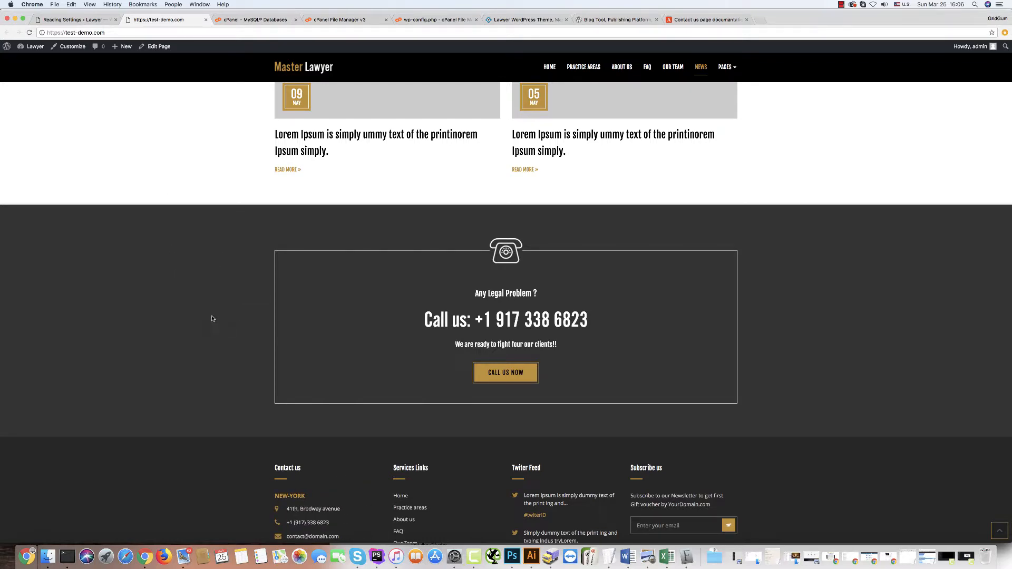
{"action": "scroll", "coordinate": [208, 311], "scroll_direction": "up", "scroll_amount": 20}
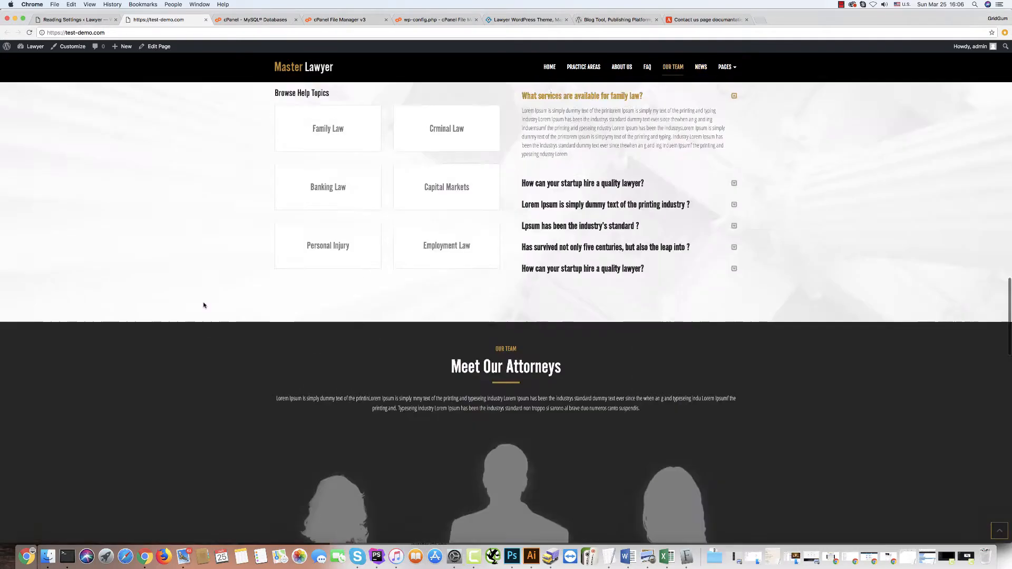
Open developers.google.com/maps/documentation/javascript in a new tab.
{"action": "key", "text": "super+t"}
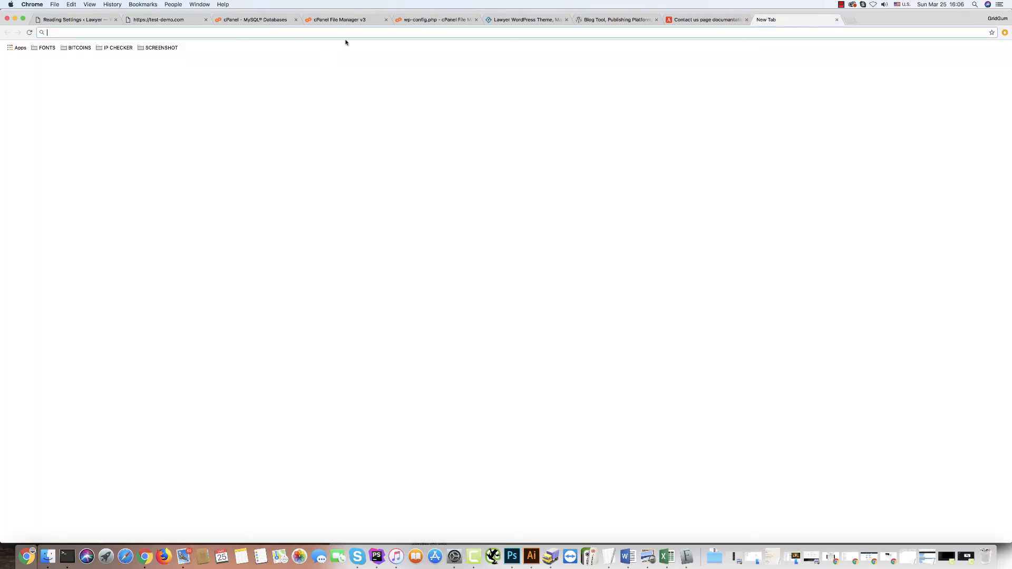
{"action": "type", "text": "https://developers.google.com/maps/documentation/javascript"}
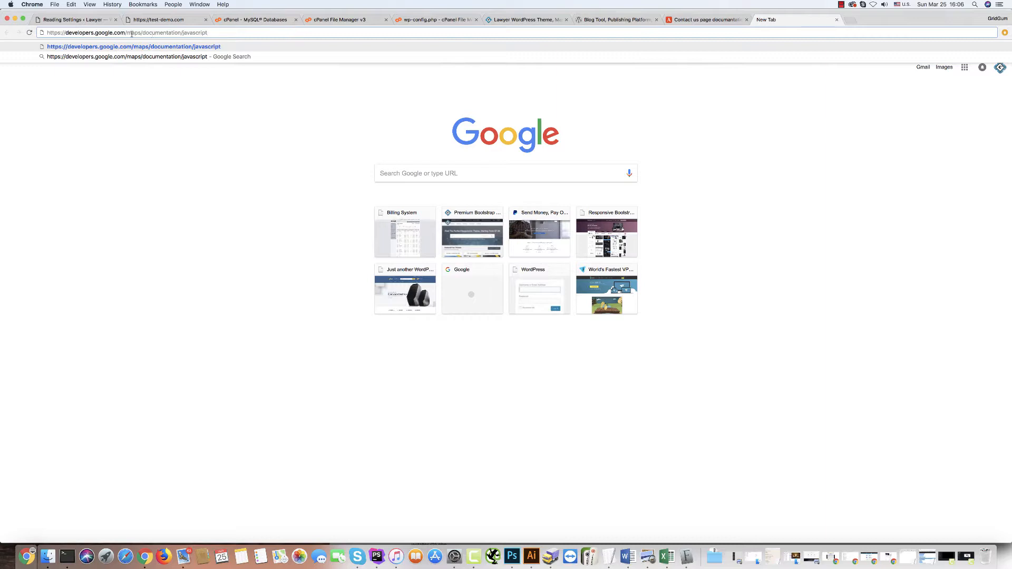
{"action": "key", "text": "Return"}
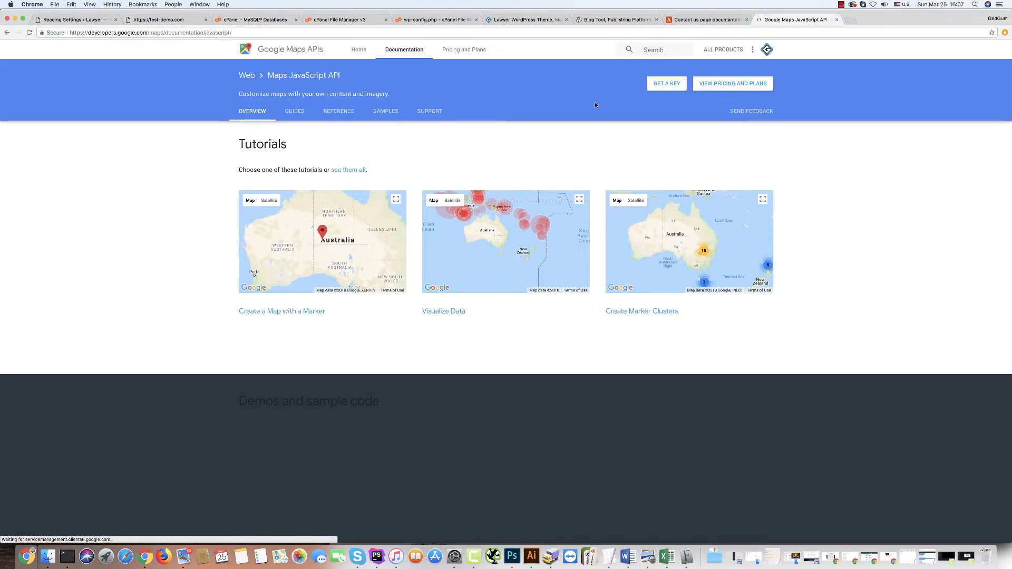
Generate a Maps JavaScript API key for My Project.
{"action": "left_click", "coordinate": [665, 86]}
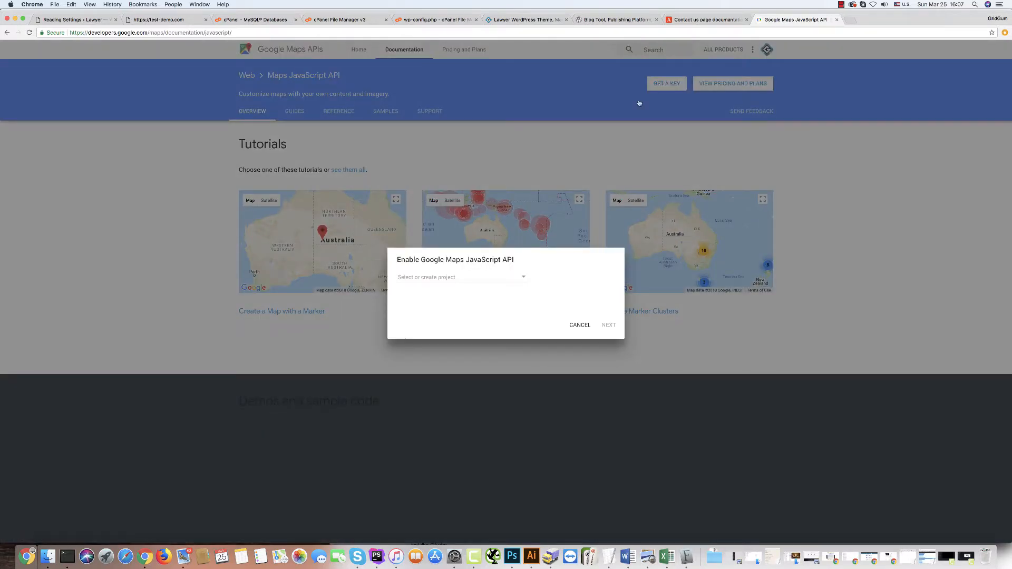
{"action": "left_click", "coordinate": [510, 280]}
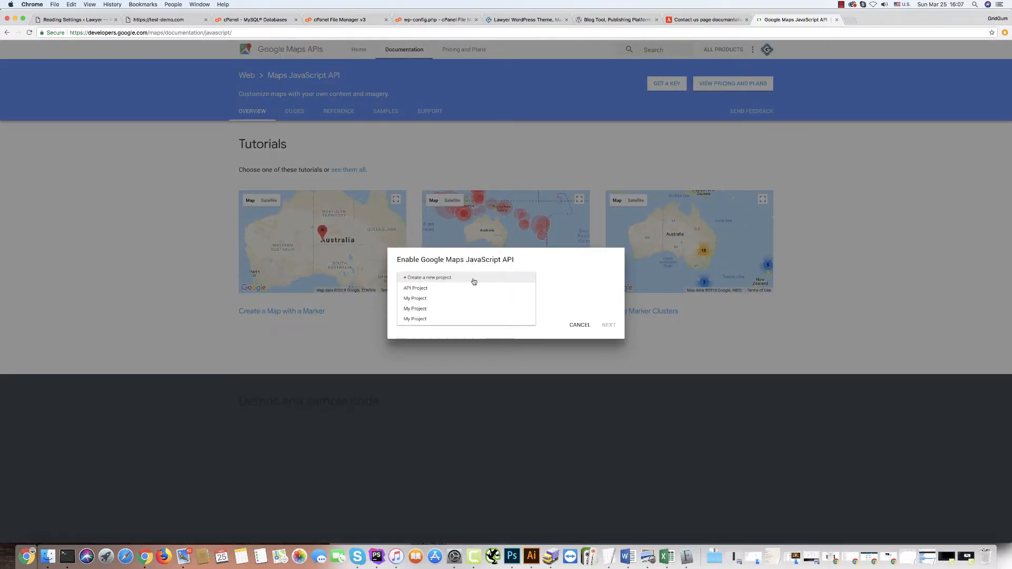
{"action": "left_click", "coordinate": [419, 301]}
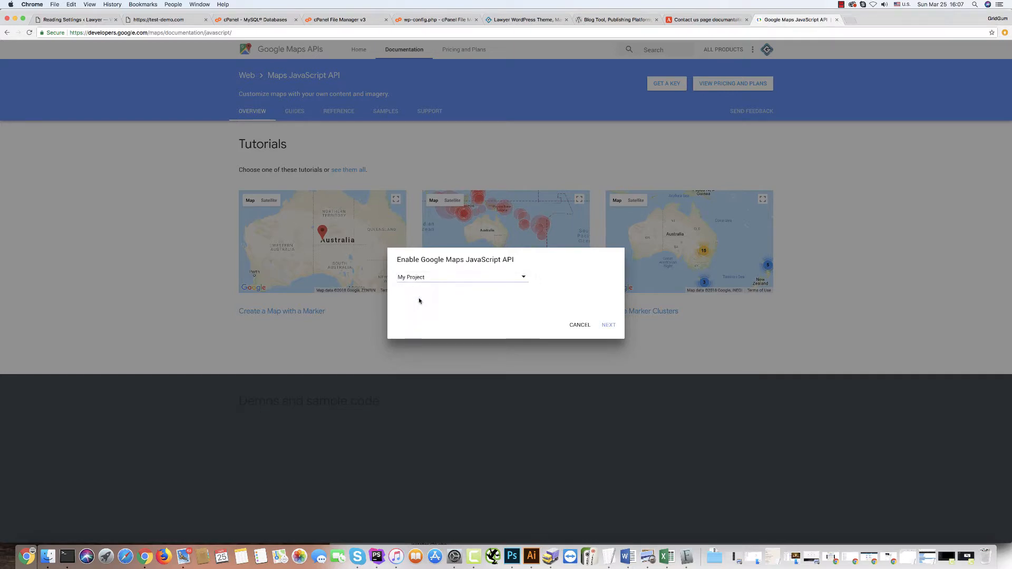
{"action": "left_click", "coordinate": [608, 324]}
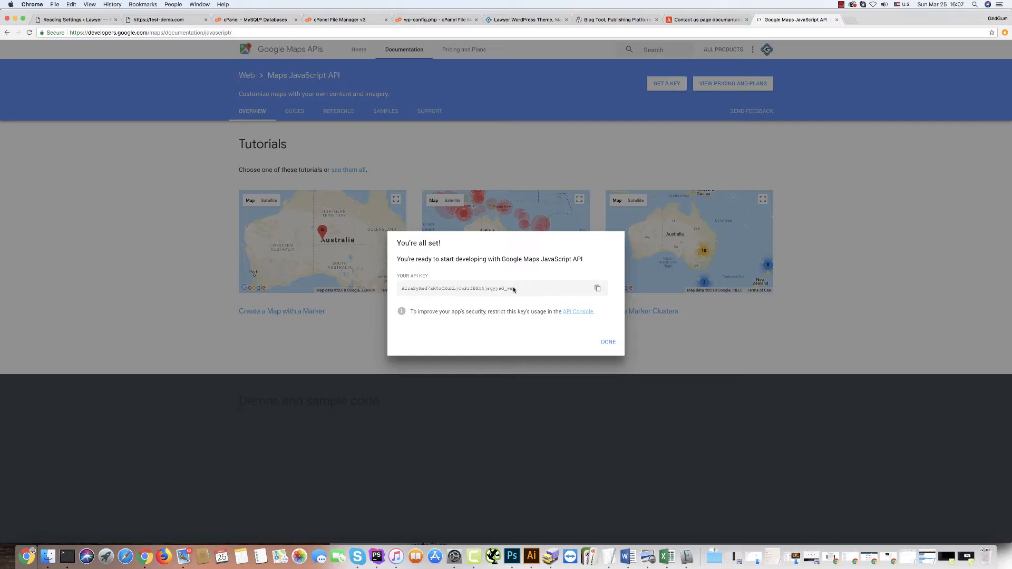
Select and copy the generated API key.
{"action": "left_click_drag", "start_coordinate": [514, 288], "coordinate": [401, 289]}
{"action": "double_click", "coordinate": [401, 289]}
{"action": "left_click", "coordinate": [598, 290]}
Back in the WordPress admin, go to the WP Google Maps Settings page.
{"action": "left_click", "coordinate": [79, 20]}
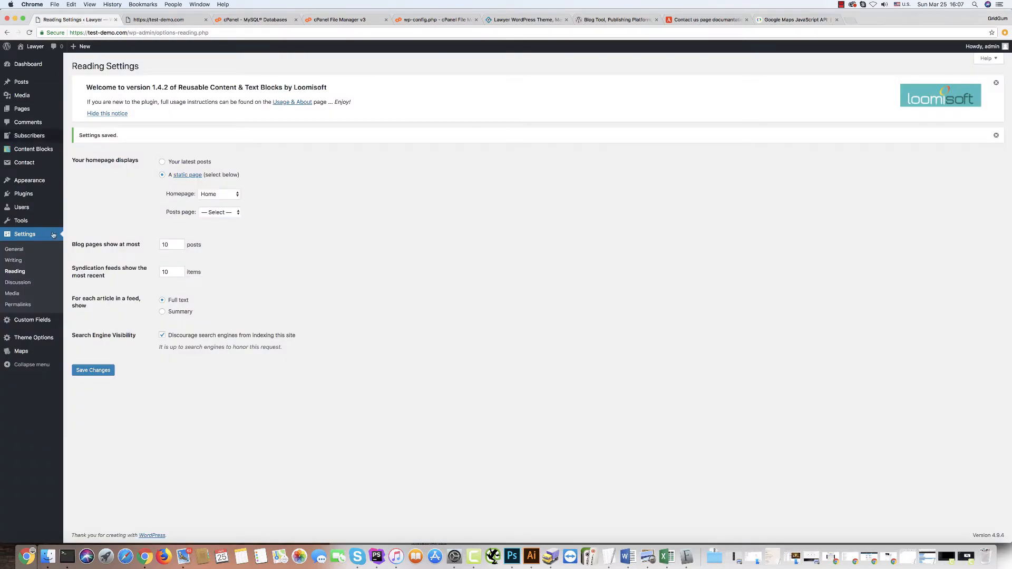
{"action": "left_click", "coordinate": [18, 352]}
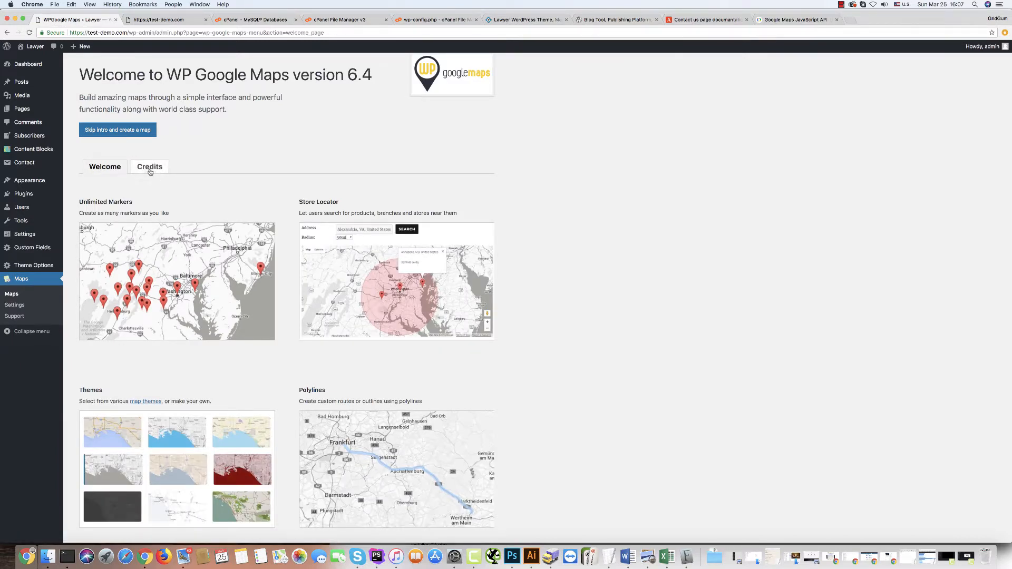
{"action": "left_click", "coordinate": [148, 169]}
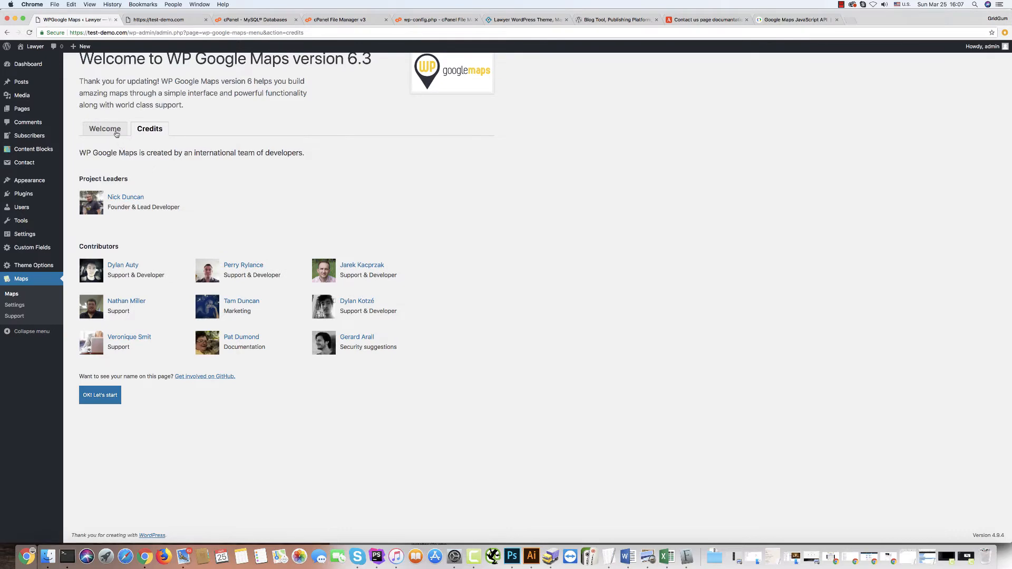
{"action": "left_click", "coordinate": [116, 131]}
{"action": "left_click", "coordinate": [16, 306]}
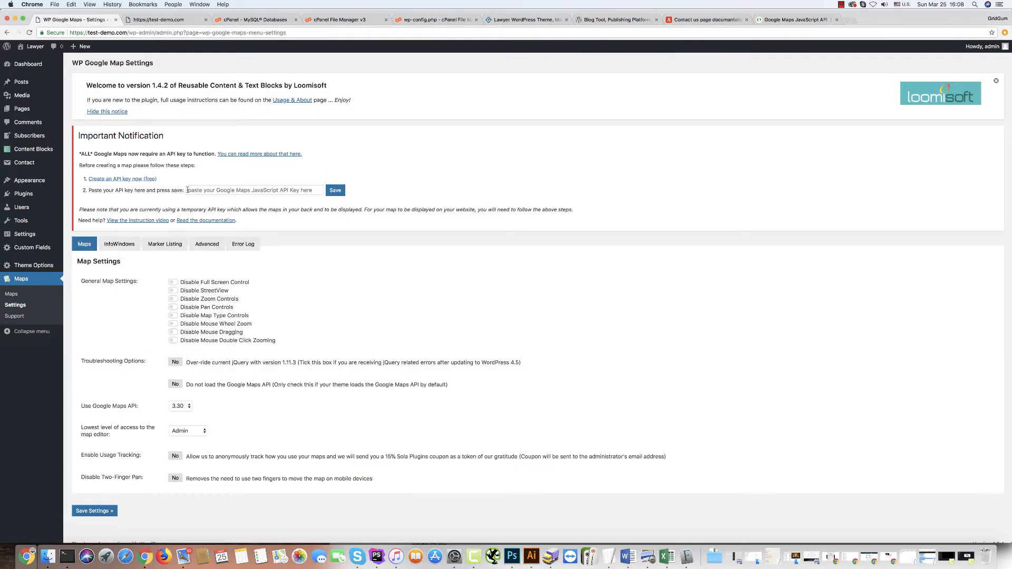
Paste the Maps API key into the plugin settings, save, and switch to the live site.
{"action": "left_click", "coordinate": [187, 190]}
{"action": "key", "text": "super+v"}
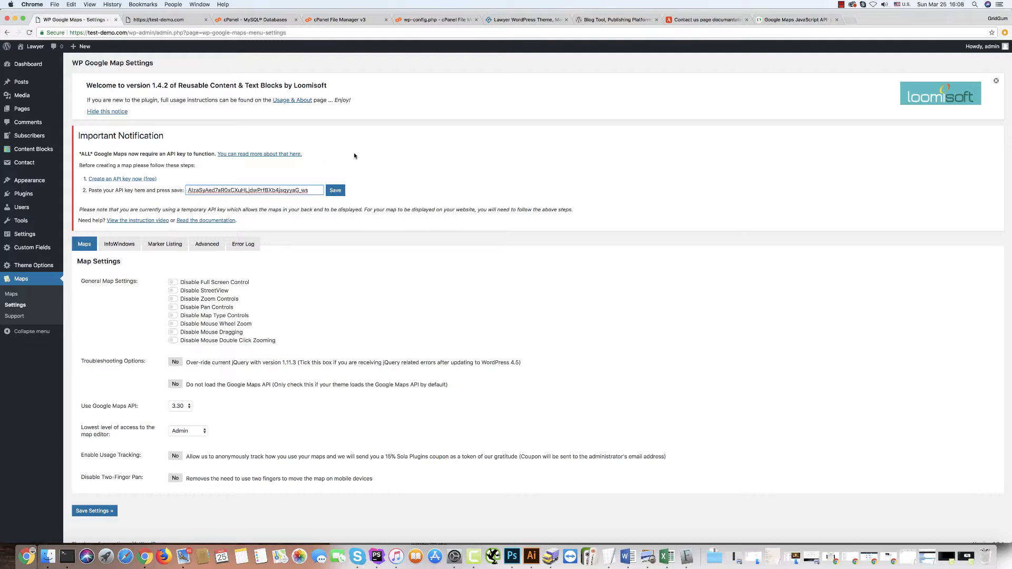
{"action": "left_click", "coordinate": [335, 190]}
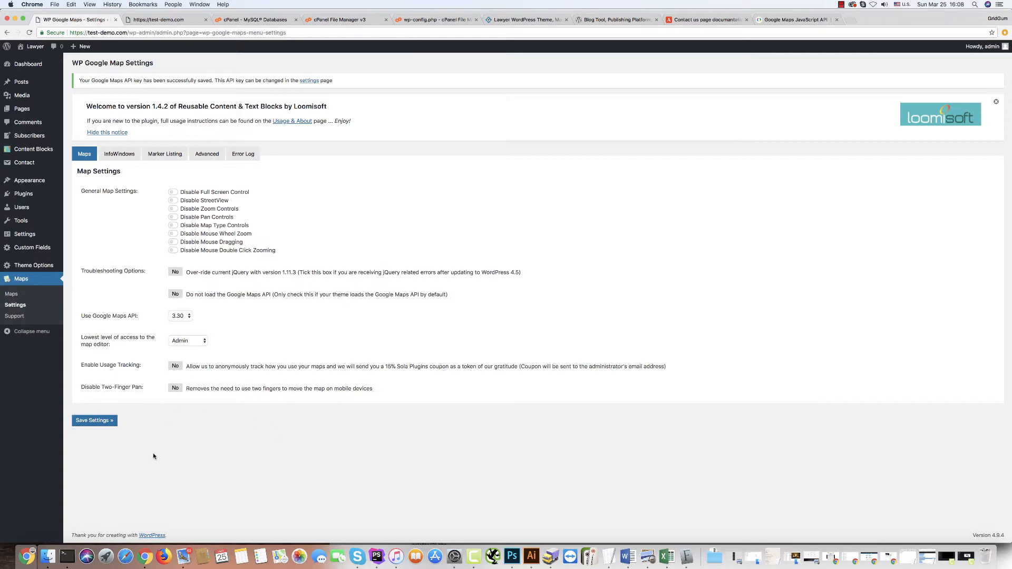
{"action": "left_click", "coordinate": [91, 421]}
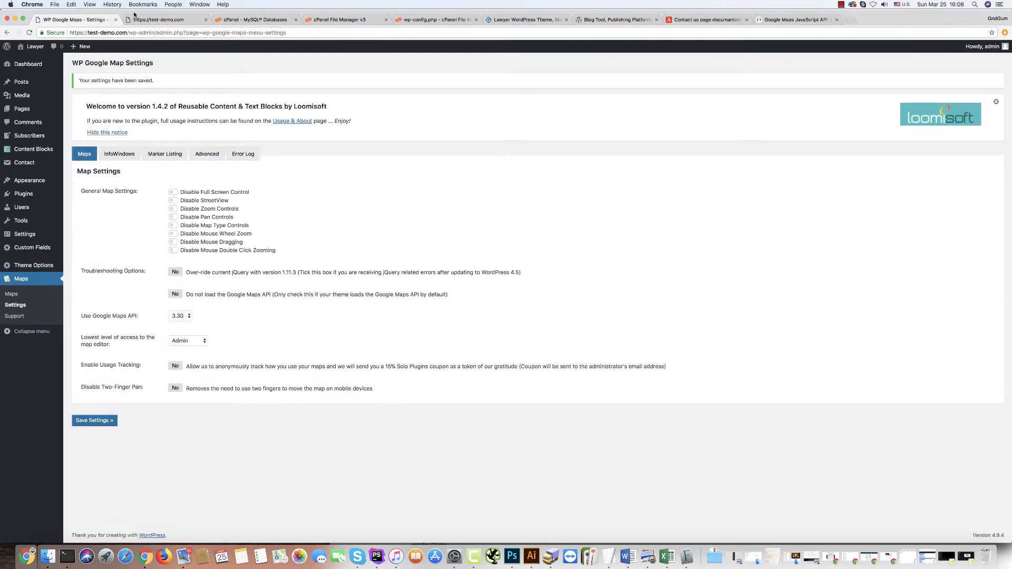
{"action": "left_click", "coordinate": [143, 19]}
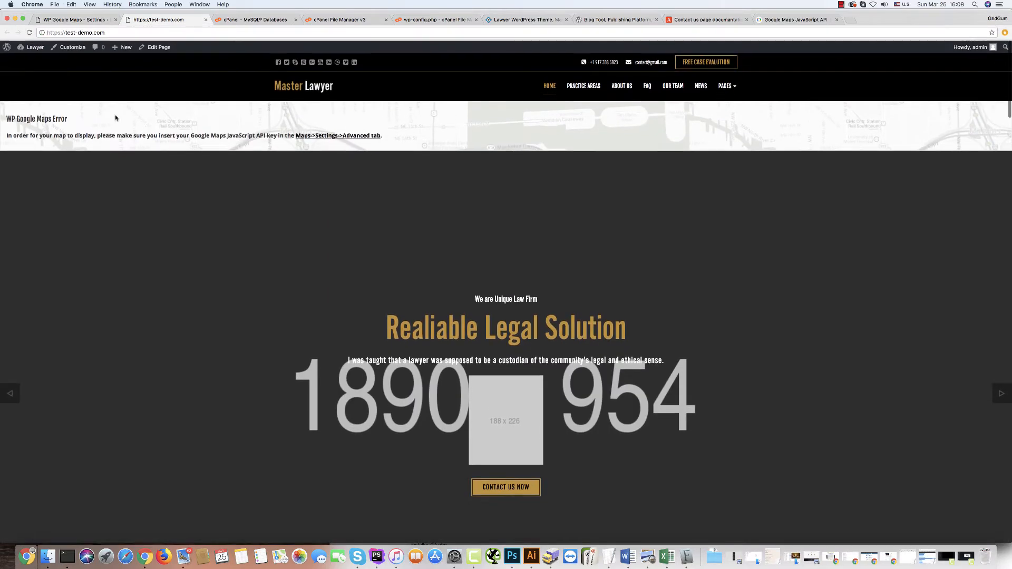
Reload the homepage, check the map now shows markers, then return to the plugin tab.
{"action": "left_click", "coordinate": [29, 33]}
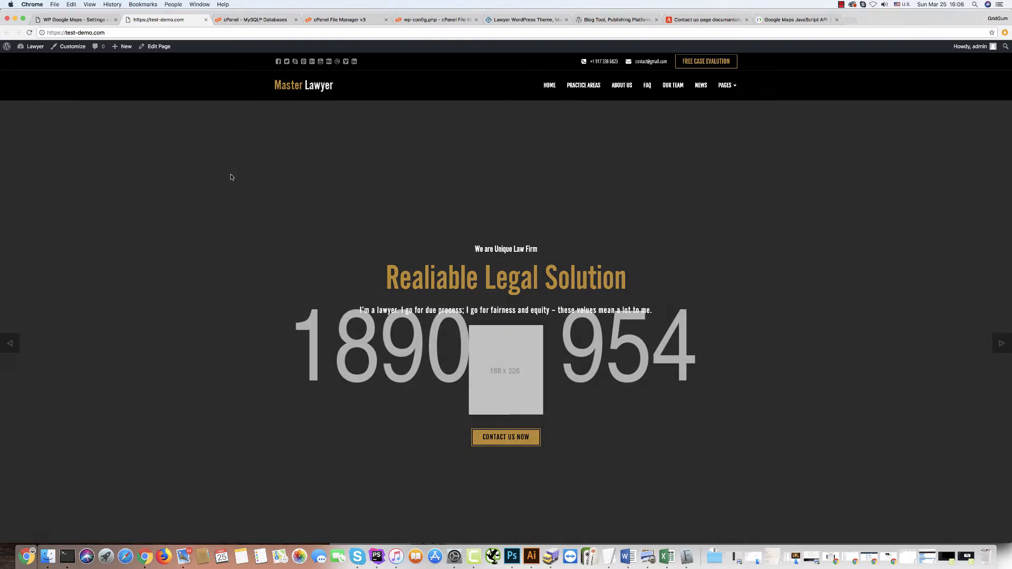
{"action": "scroll", "coordinate": [171, 277], "scroll_direction": "down", "scroll_amount": 15}
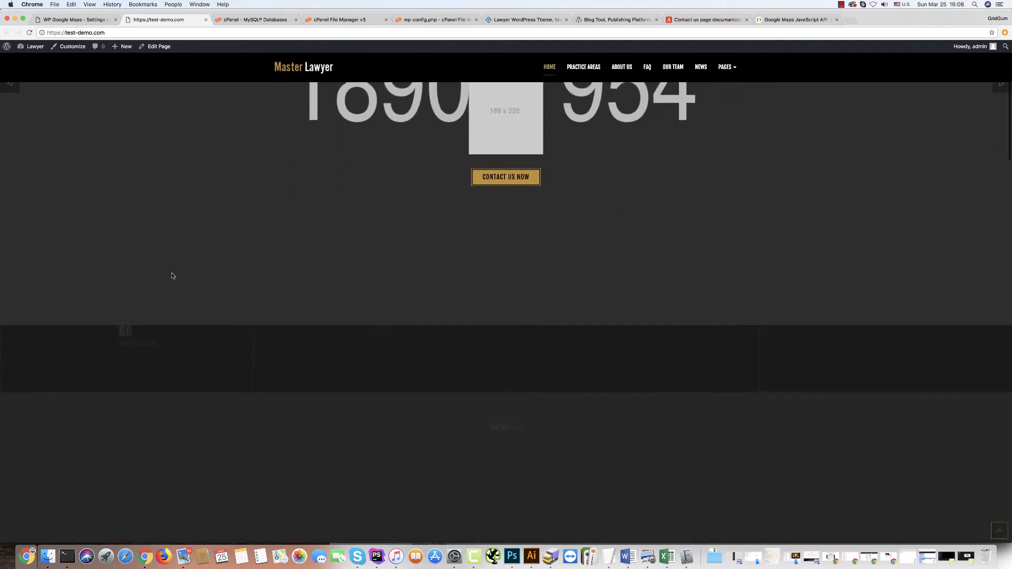
{"action": "scroll", "coordinate": [175, 270], "scroll_direction": "down", "scroll_amount": 15}
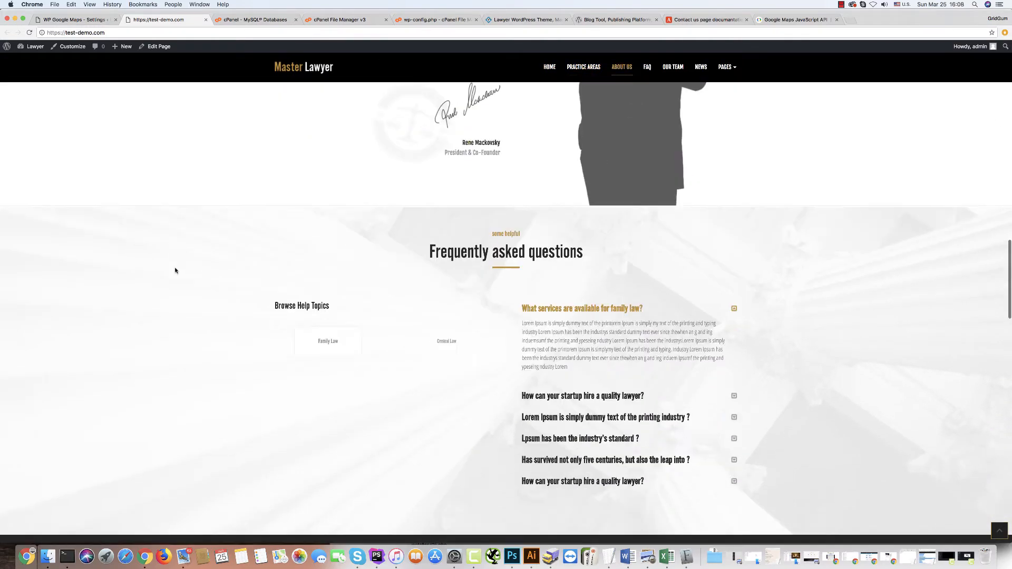
{"action": "scroll", "coordinate": [175, 259], "scroll_direction": "down", "scroll_amount": 15}
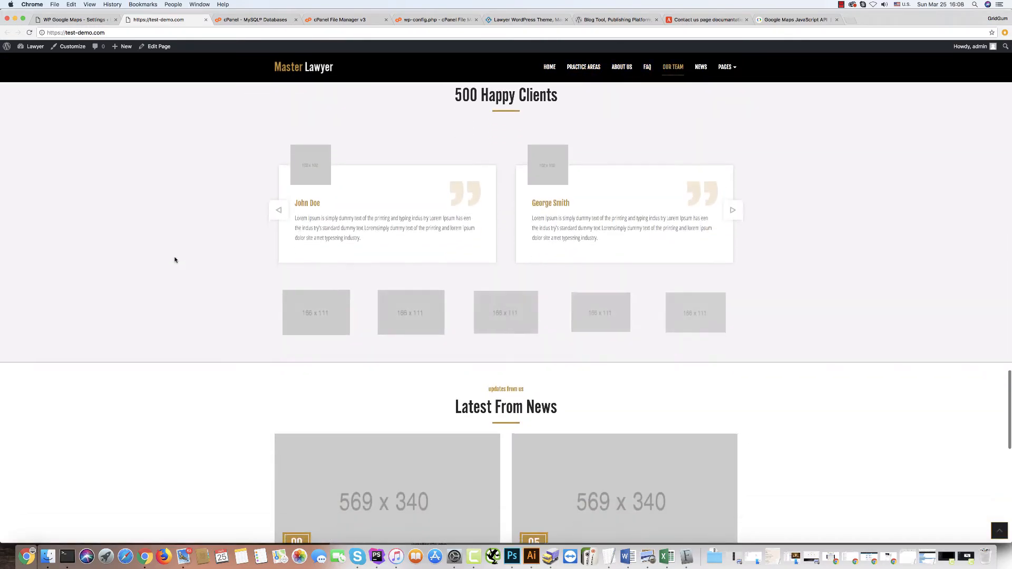
{"action": "scroll", "coordinate": [175, 257], "scroll_direction": "down", "scroll_amount": 5}
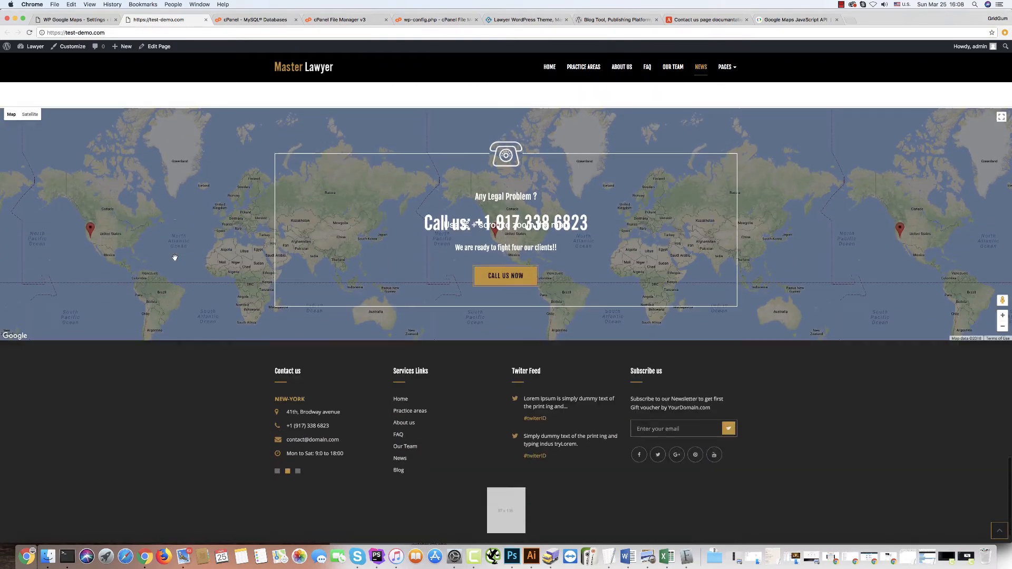
{"action": "scroll", "coordinate": [189, 270], "scroll_direction": "up", "scroll_amount": 3}
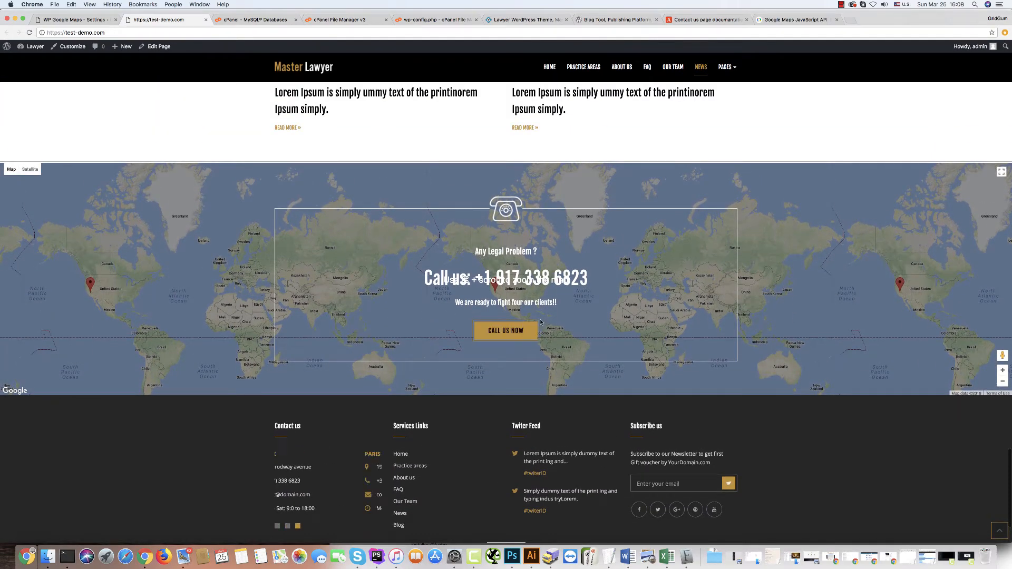
{"action": "scroll", "coordinate": [232, 274], "scroll_direction": "up", "scroll_amount": 5}
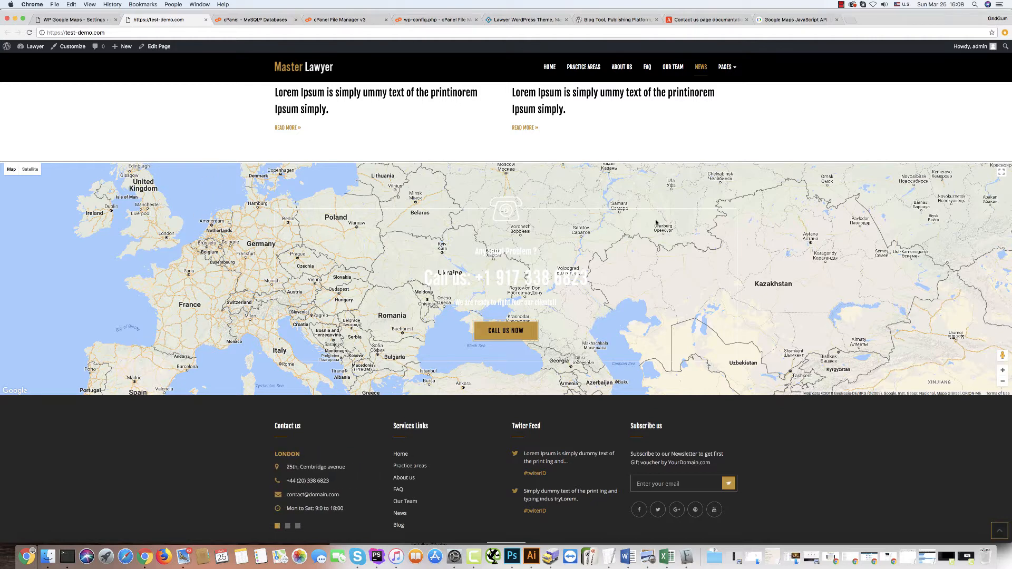
{"action": "left_click", "coordinate": [61, 20]}
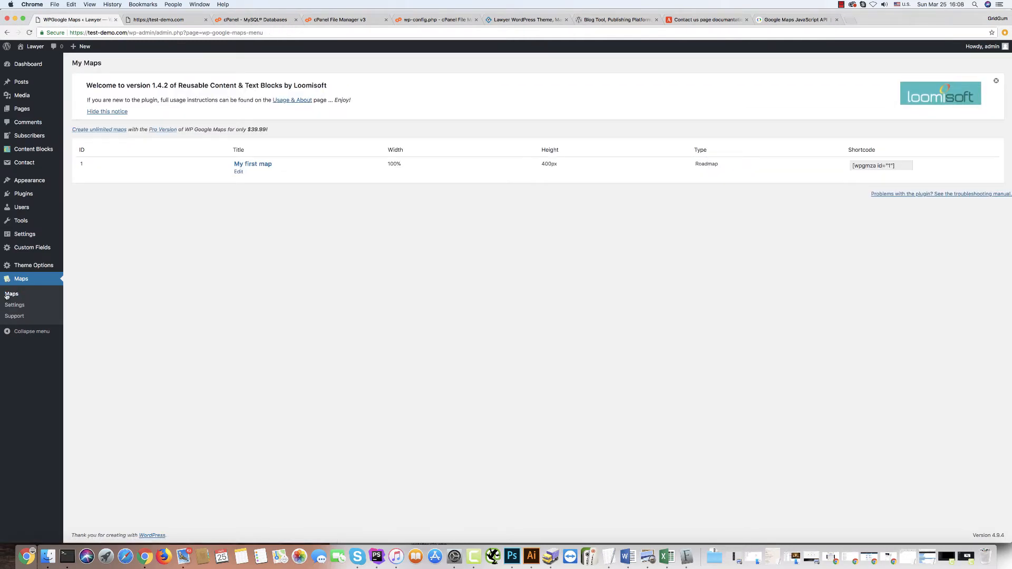
Apply the dark theme to My first map, save it, and reload the homepage to check.
{"action": "left_click", "coordinate": [239, 173]}
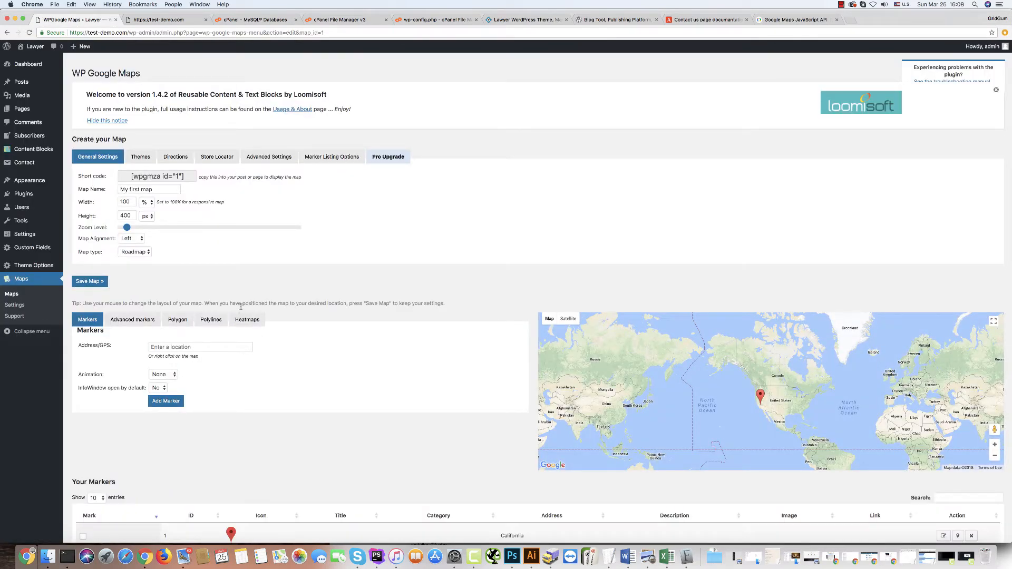
{"action": "scroll", "coordinate": [332, 357], "scroll_direction": "down", "scroll_amount": 7}
{"action": "scroll", "coordinate": [332, 357], "scroll_direction": "up", "scroll_amount": 7}
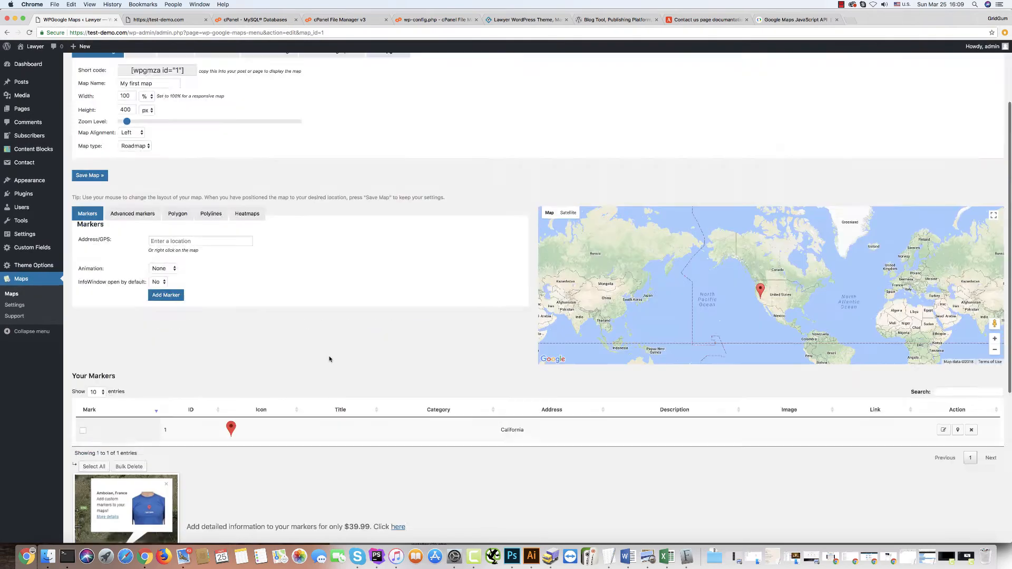
{"action": "left_click", "coordinate": [142, 160]}
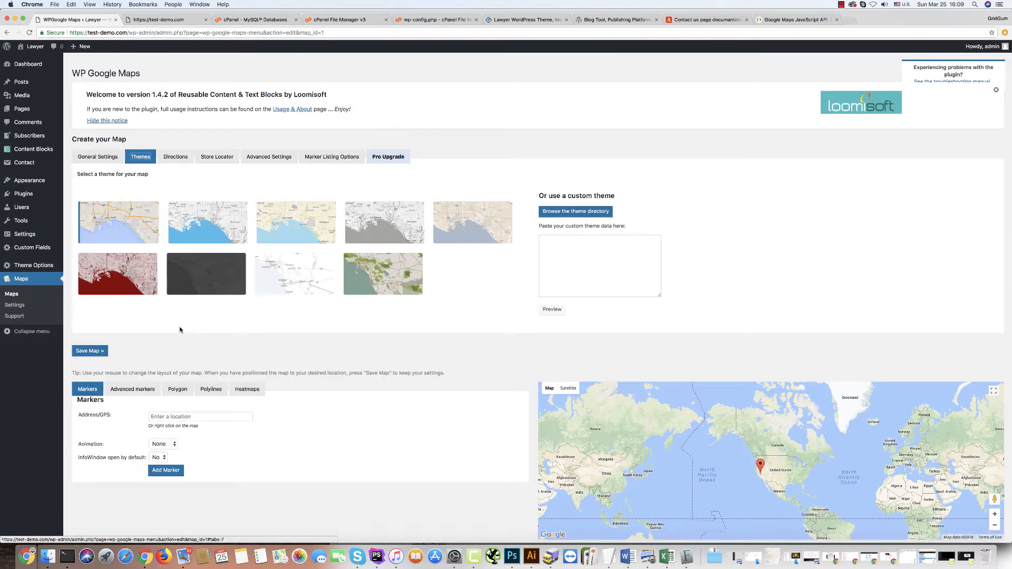
{"action": "left_click", "coordinate": [213, 274]}
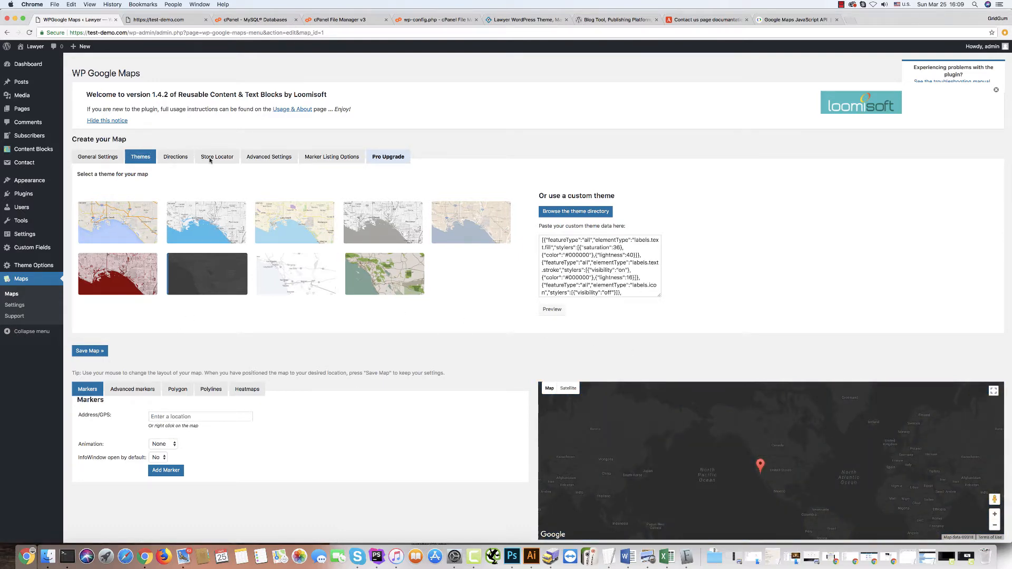
{"action": "scroll", "coordinate": [302, 377], "scroll_direction": "down", "scroll_amount": 10}
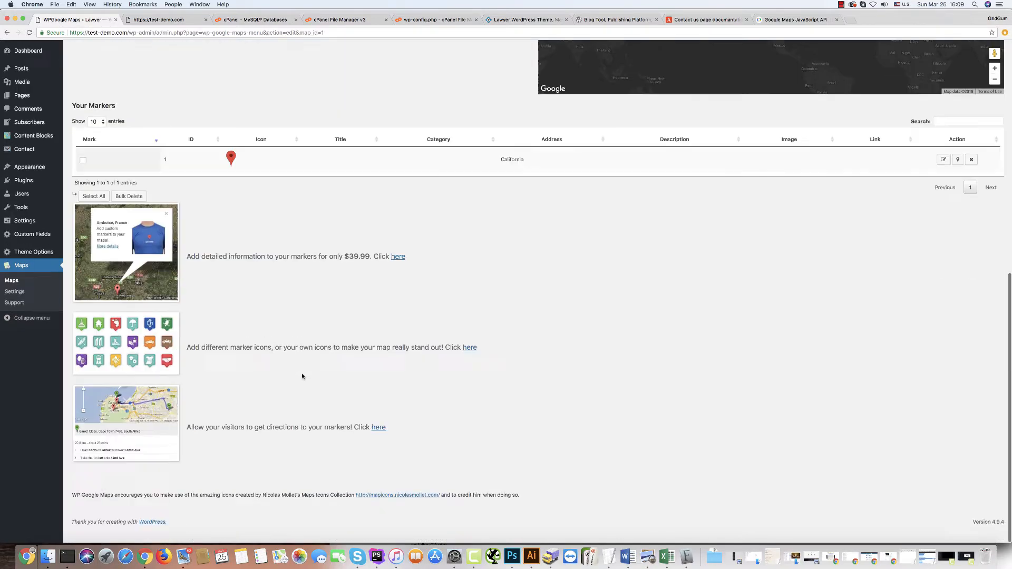
{"action": "scroll", "coordinate": [302, 376], "scroll_direction": "up", "scroll_amount": 10}
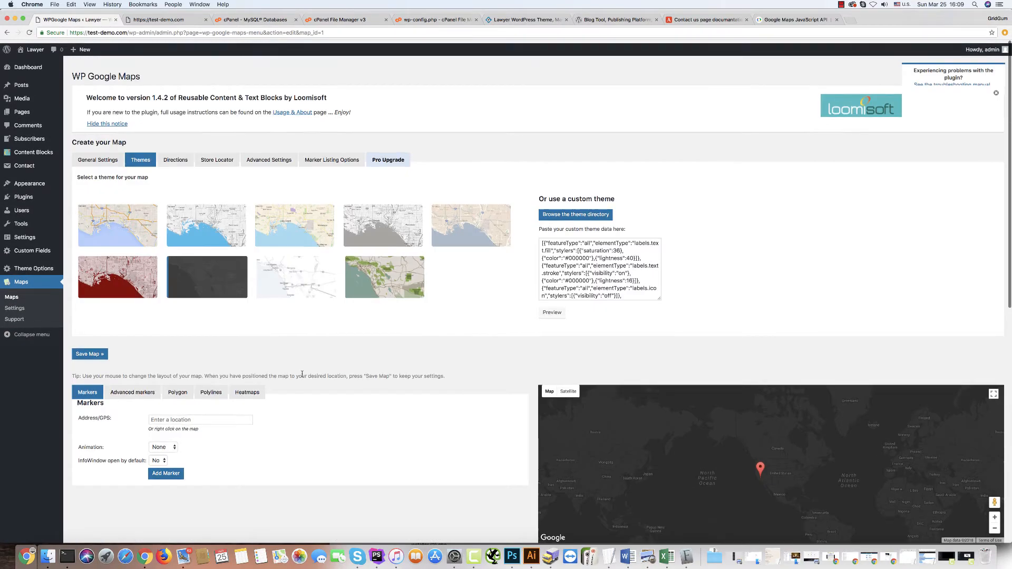
{"action": "left_click", "coordinate": [86, 353]}
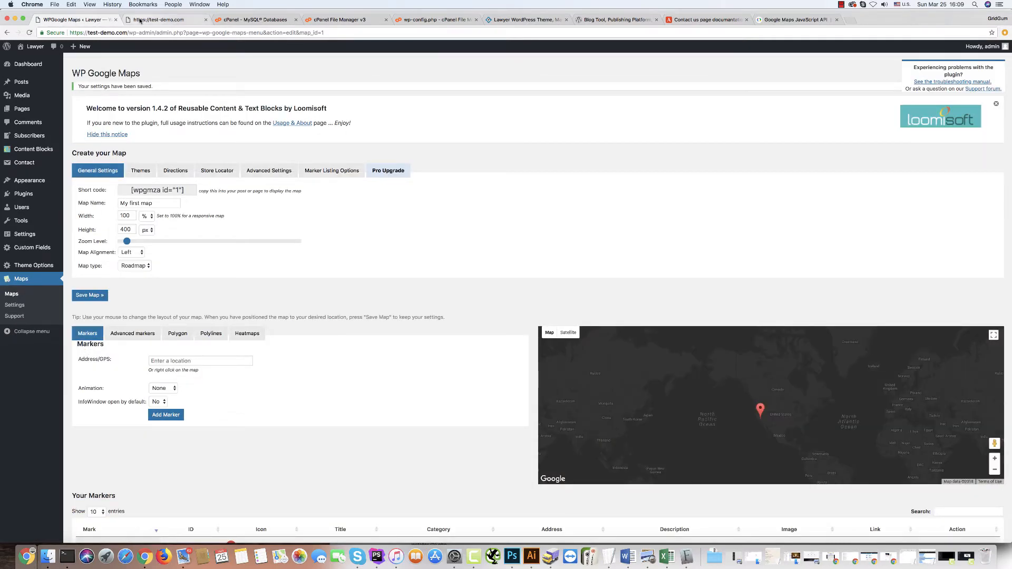
{"action": "left_click", "coordinate": [139, 20]}
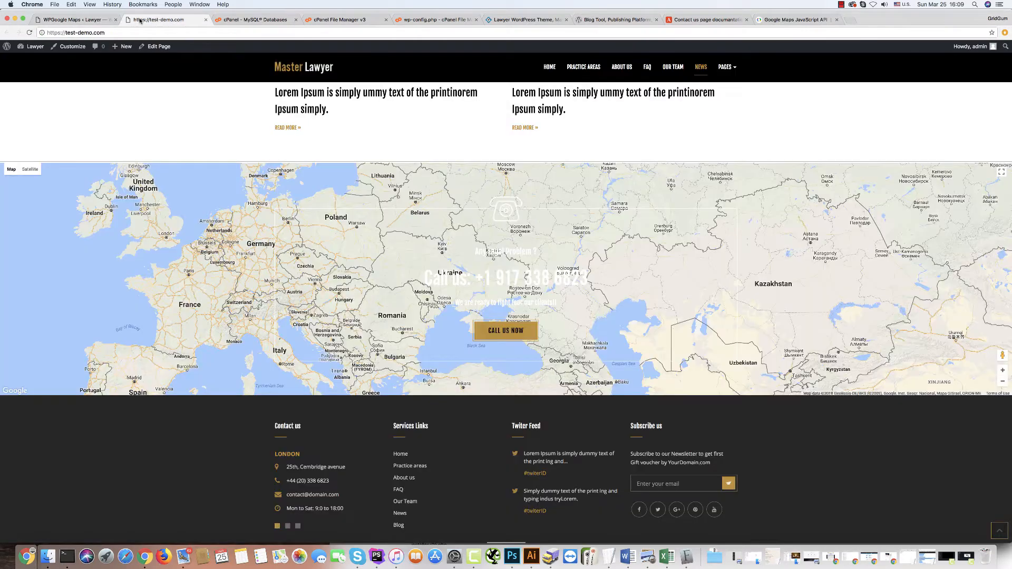
{"action": "left_click", "coordinate": [29, 33]}
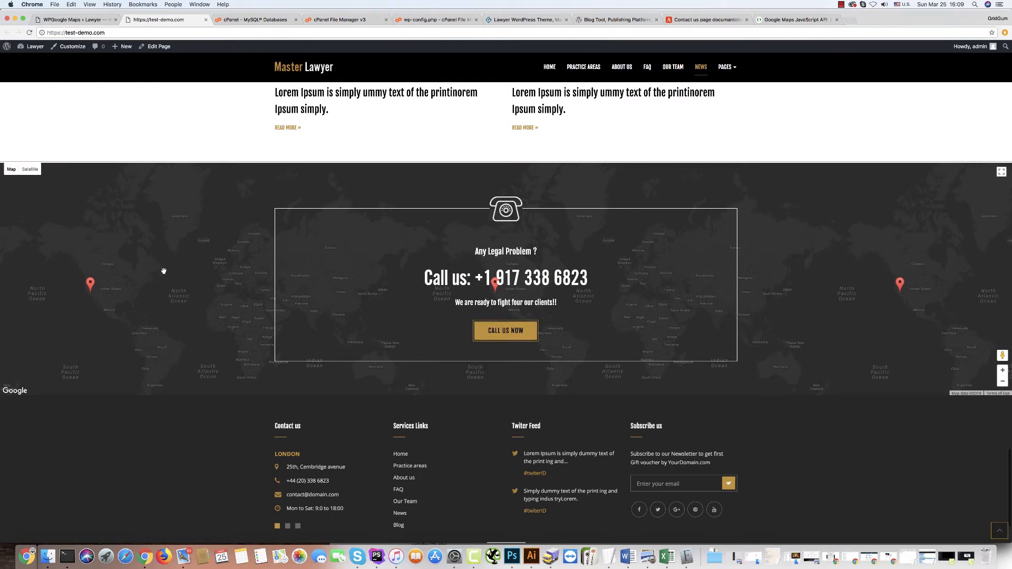
Raise My first map's default zoom level, recentre the preview, and save the map.
{"action": "left_click", "coordinate": [63, 21]}
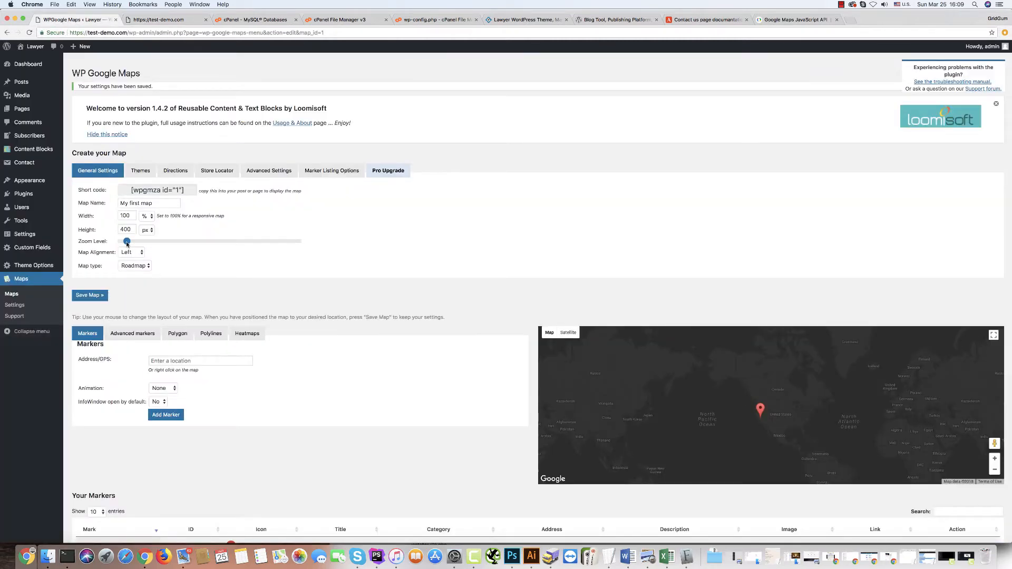
{"action": "left_click_drag", "start_coordinate": [127, 243], "coordinate": [163, 241]}
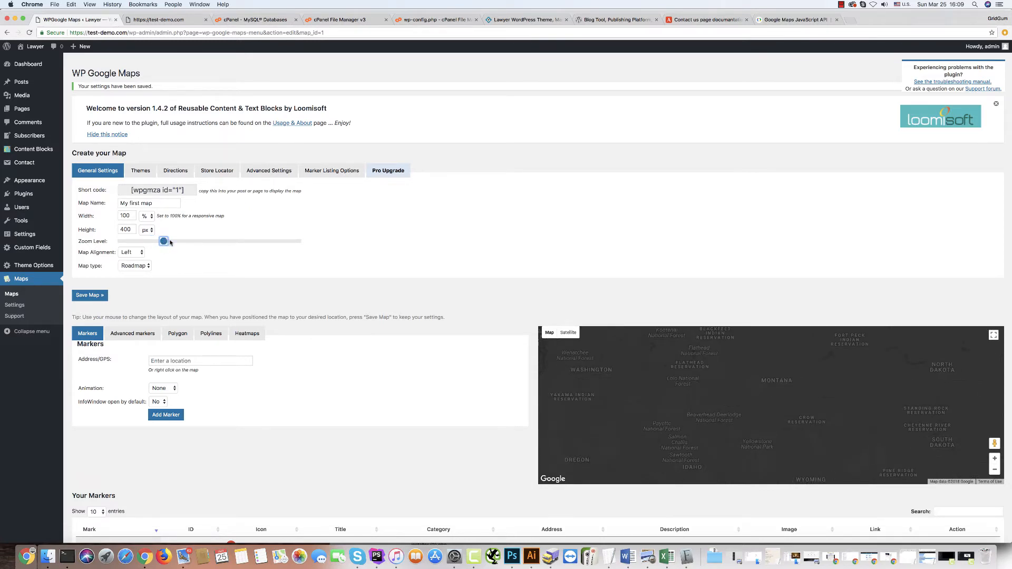
{"action": "left_click_drag", "start_coordinate": [170, 242], "coordinate": [175, 242]}
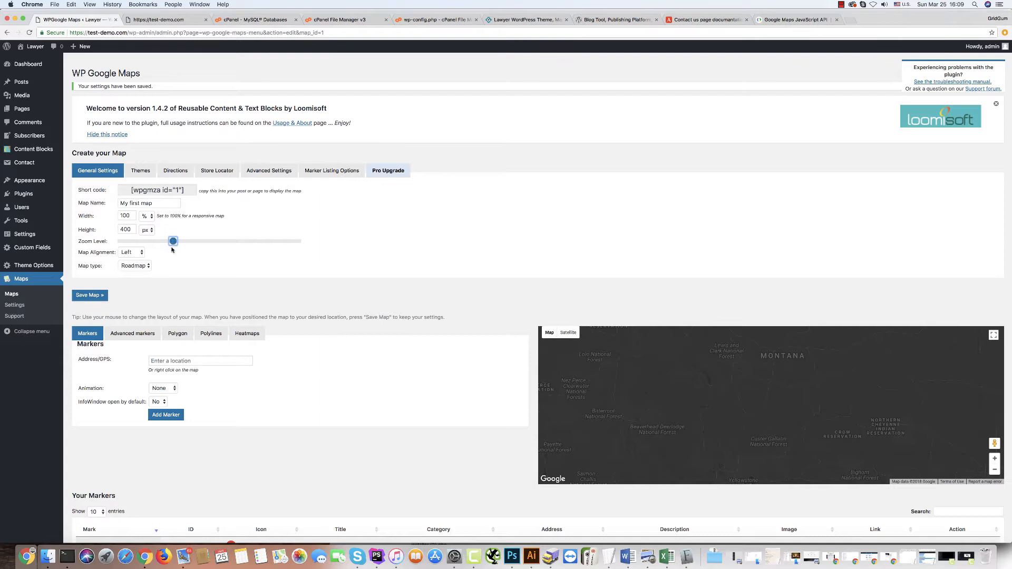
{"action": "left_click_drag", "start_coordinate": [673, 410], "coordinate": [650, 372]}
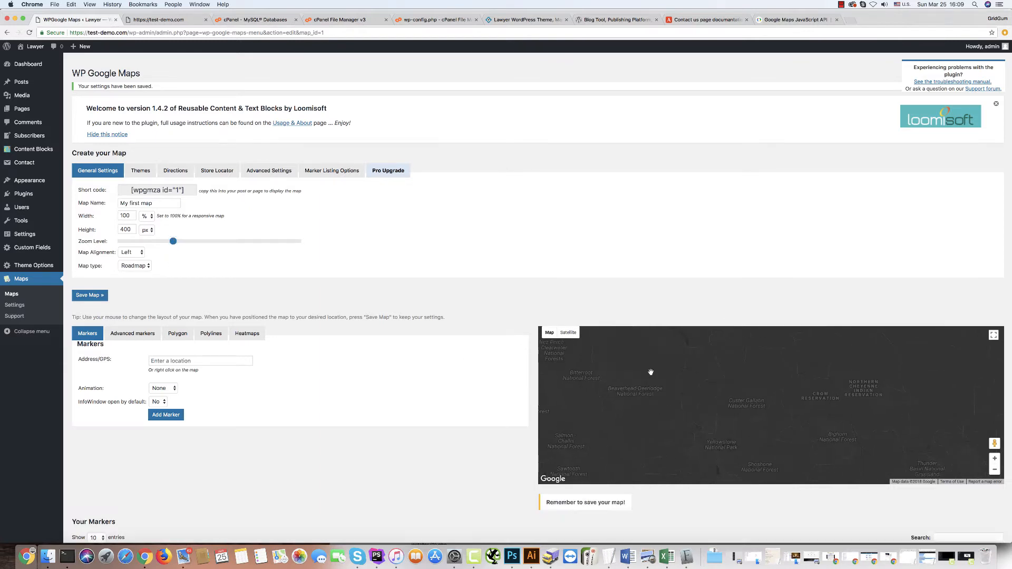
{"action": "left_click", "coordinate": [96, 301]}
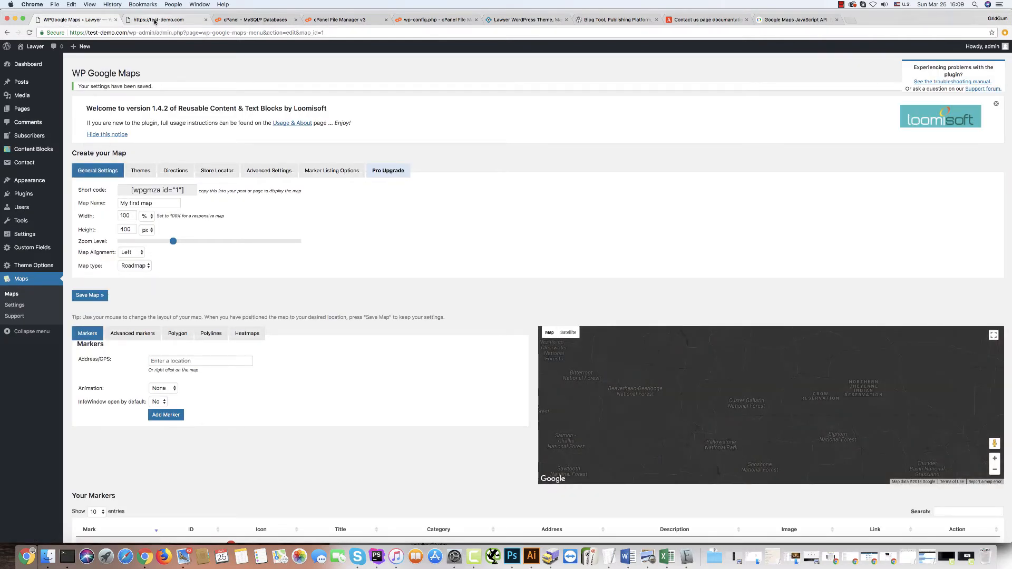
Reload the homepage to check the closer view of Montana, Idaho and Wyoming.
{"action": "left_click", "coordinate": [154, 21]}
{"action": "key", "text": "super+r"}
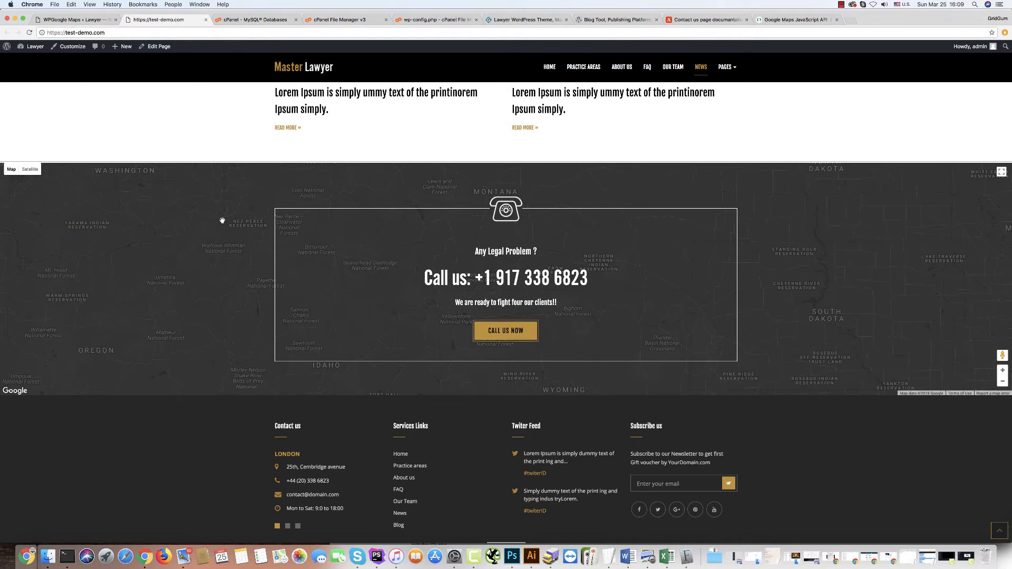
{"action": "left_click_drag", "start_coordinate": [192, 262], "coordinate": [203, 221]}
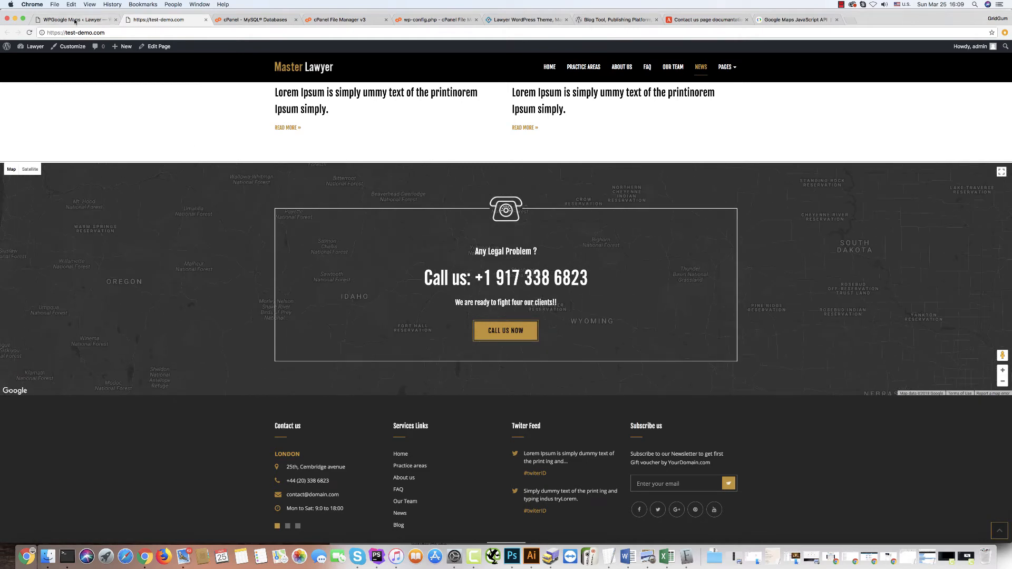
Zoom the map preview out to the US and pan toward the California marker.
{"action": "left_click", "coordinate": [75, 21]}
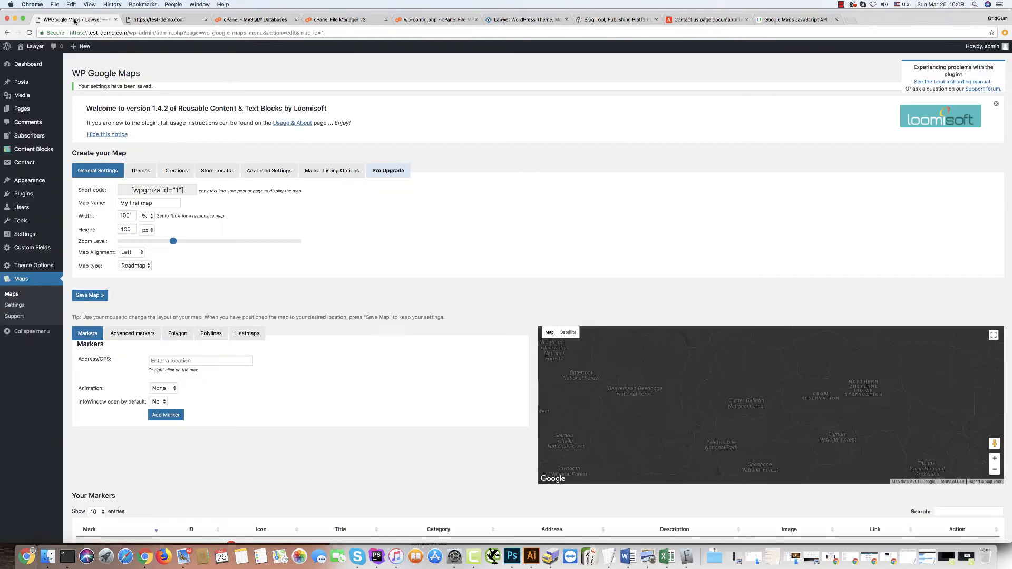
{"action": "left_click", "coordinate": [995, 469]}
{"action": "left_click", "coordinate": [995, 470]}
{"action": "left_click", "coordinate": [995, 470]}
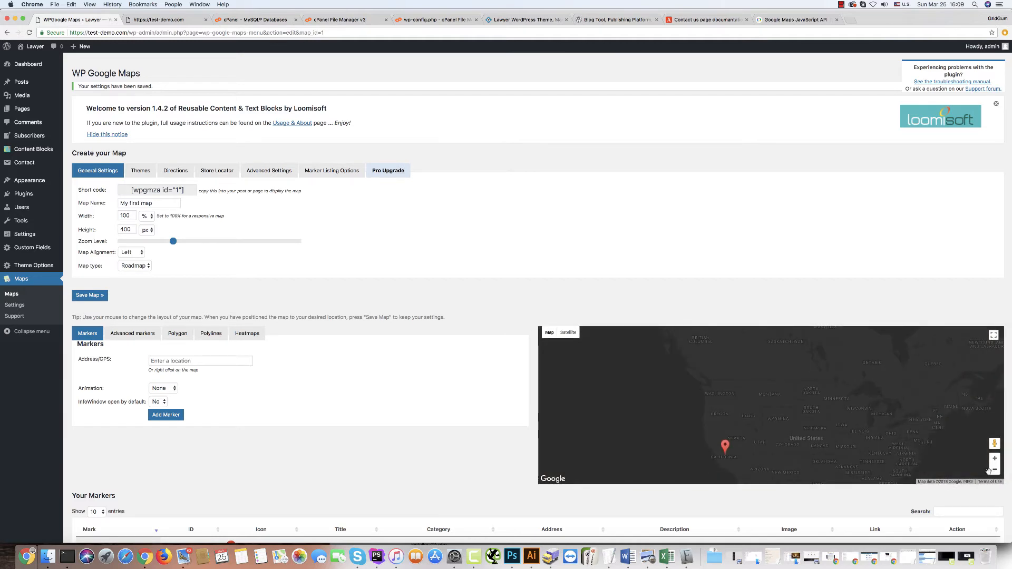
{"action": "left_click_drag", "start_coordinate": [795, 453], "coordinate": [878, 396]}
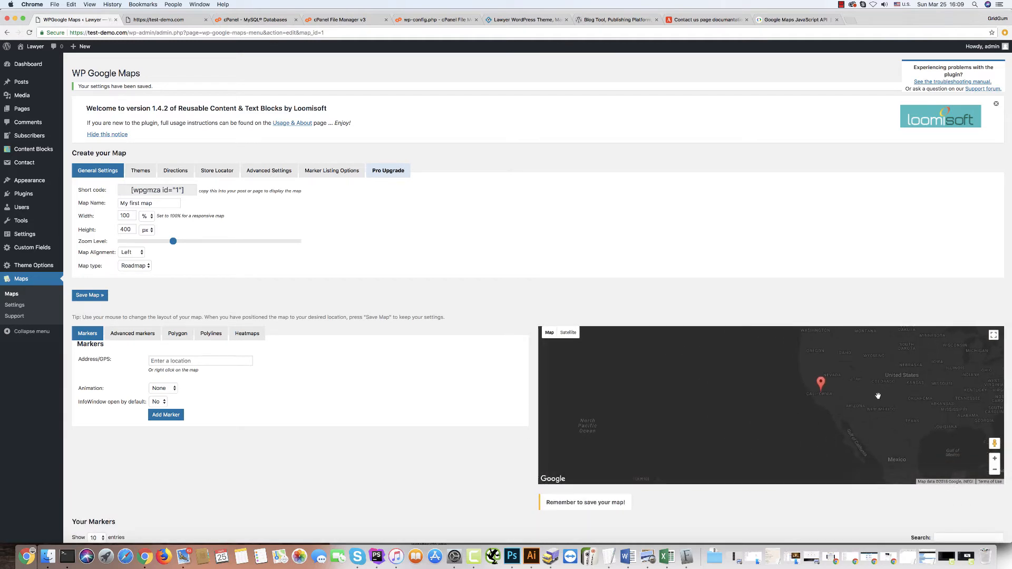
Zoom in on the California marker and centre it with Fresno nearby.
{"action": "left_click", "coordinate": [995, 460]}
{"action": "left_click", "coordinate": [996, 460]}
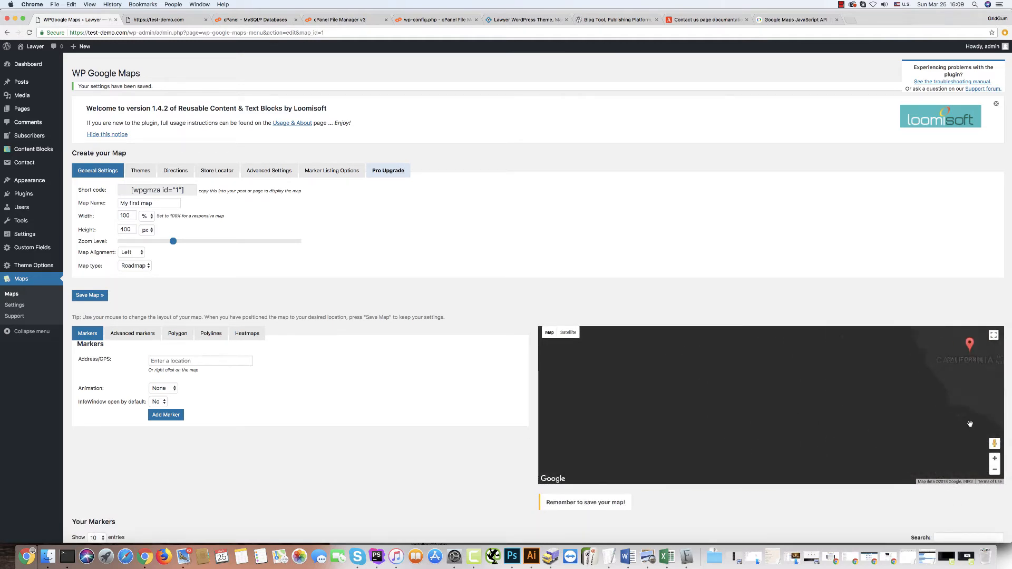
{"action": "left_click", "coordinate": [996, 461]}
{"action": "left_click", "coordinate": [996, 461]}
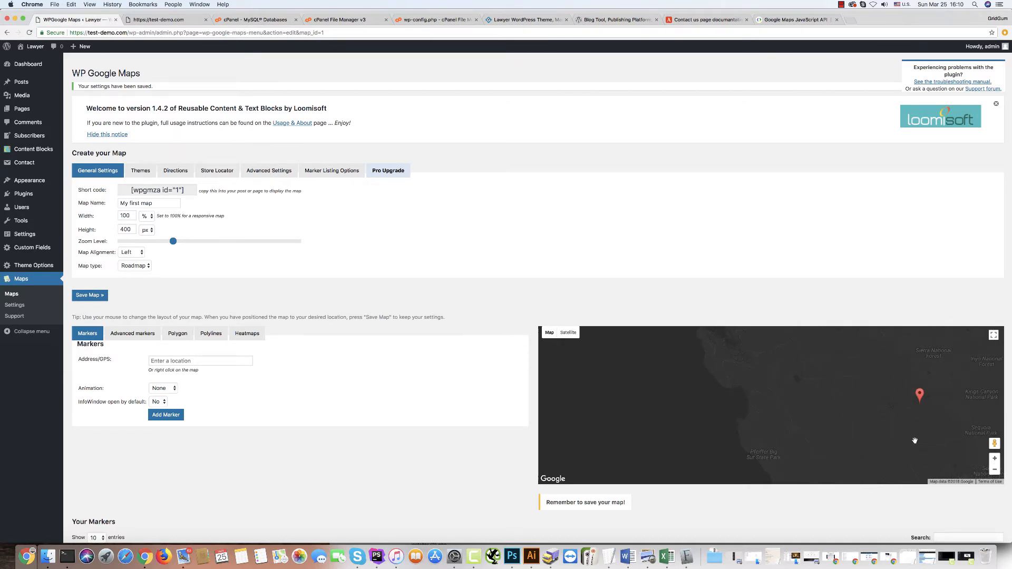
{"action": "left_click_drag", "start_coordinate": [915, 441], "coordinate": [780, 444]}
{"action": "left_click", "coordinate": [994, 459]}
{"action": "left_click", "coordinate": [995, 458]}
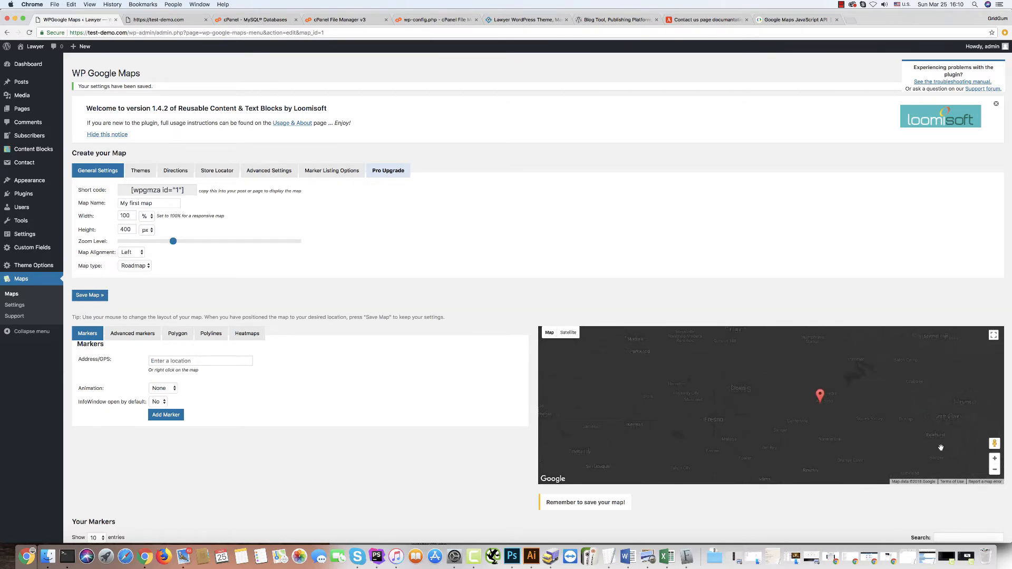
{"action": "left_click_drag", "start_coordinate": [938, 451], "coordinate": [874, 449]}
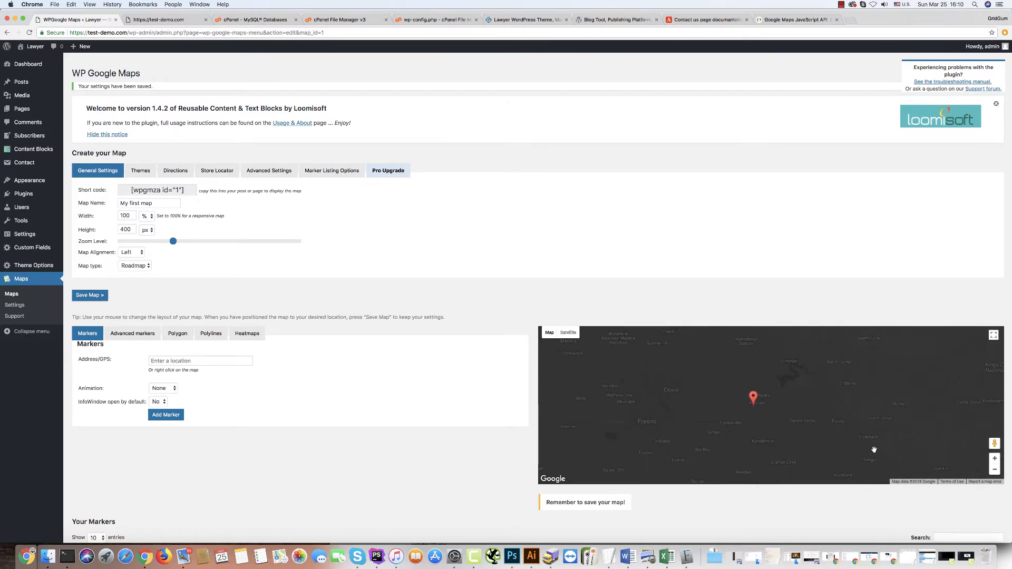
{"action": "left_click", "coordinate": [141, 171]}
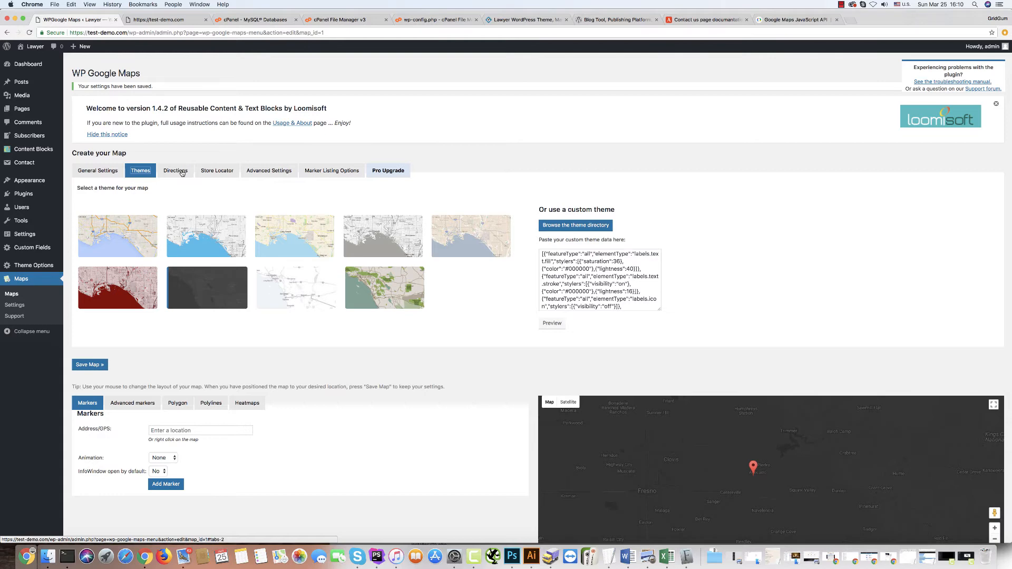
{"action": "left_click", "coordinate": [174, 171]}
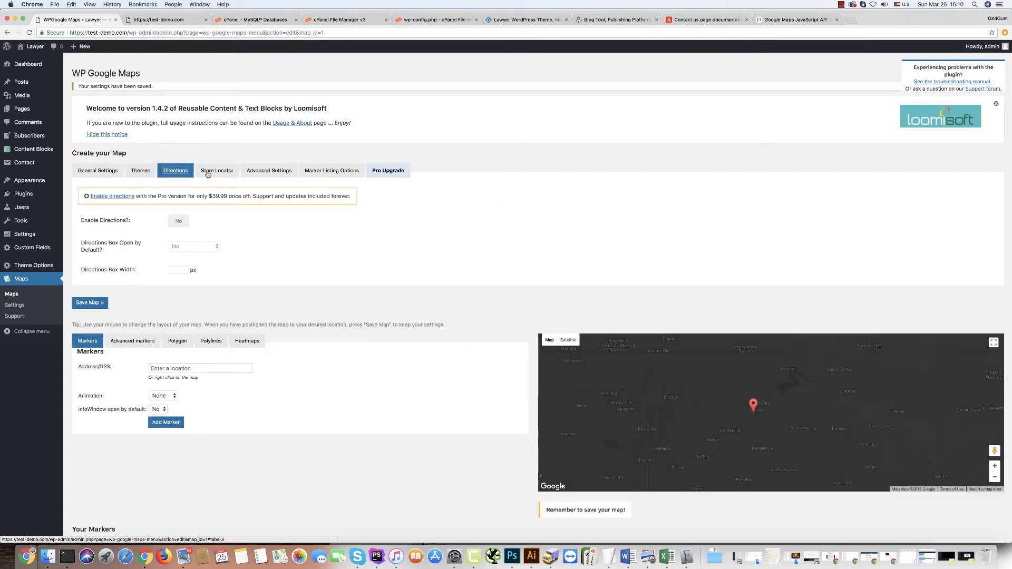
{"action": "left_click", "coordinate": [209, 172]}
{"action": "left_click", "coordinate": [269, 174]}
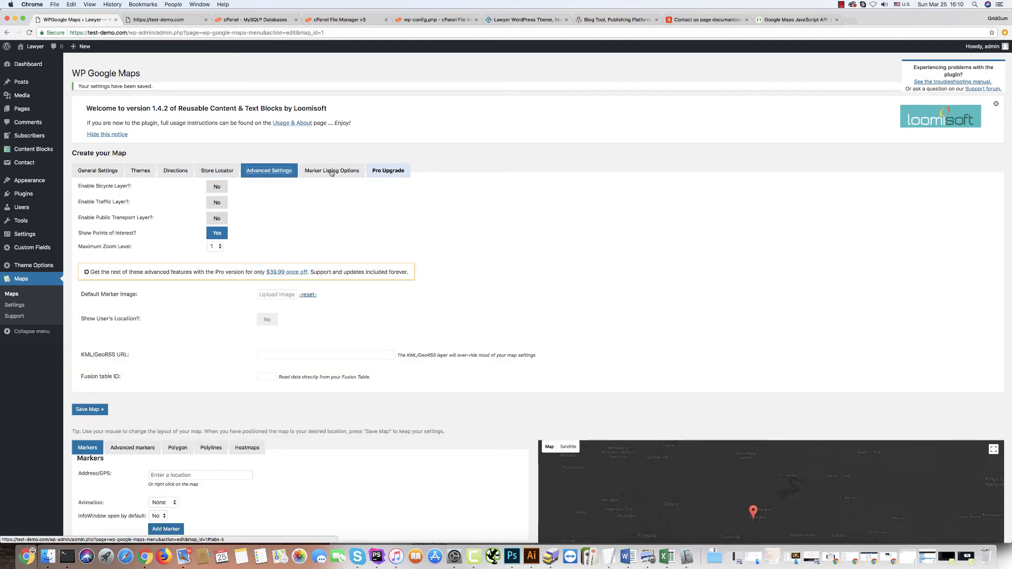
{"action": "left_click", "coordinate": [331, 172]}
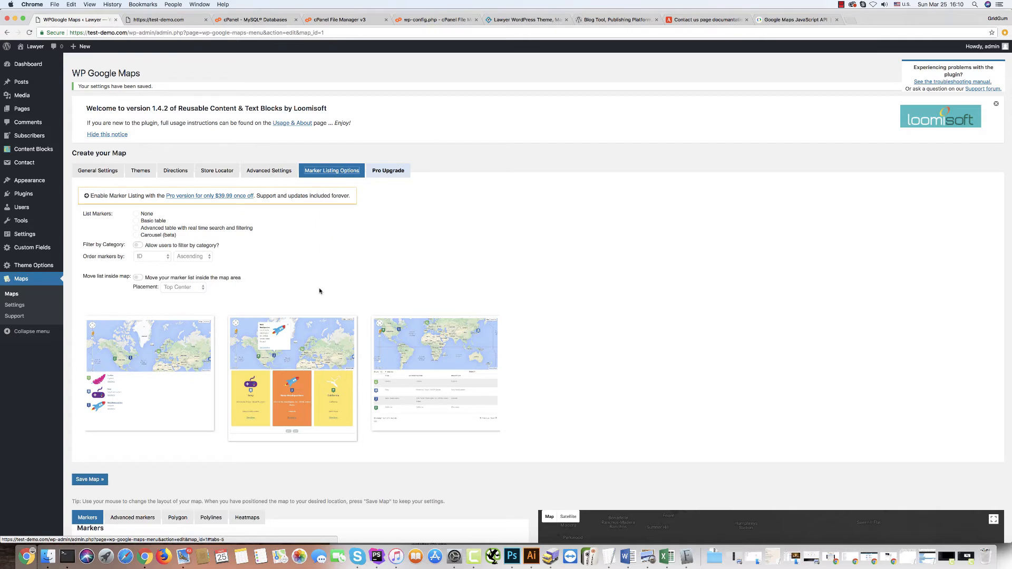
{"action": "scroll", "coordinate": [296, 317], "scroll_direction": "down", "scroll_amount": 5}
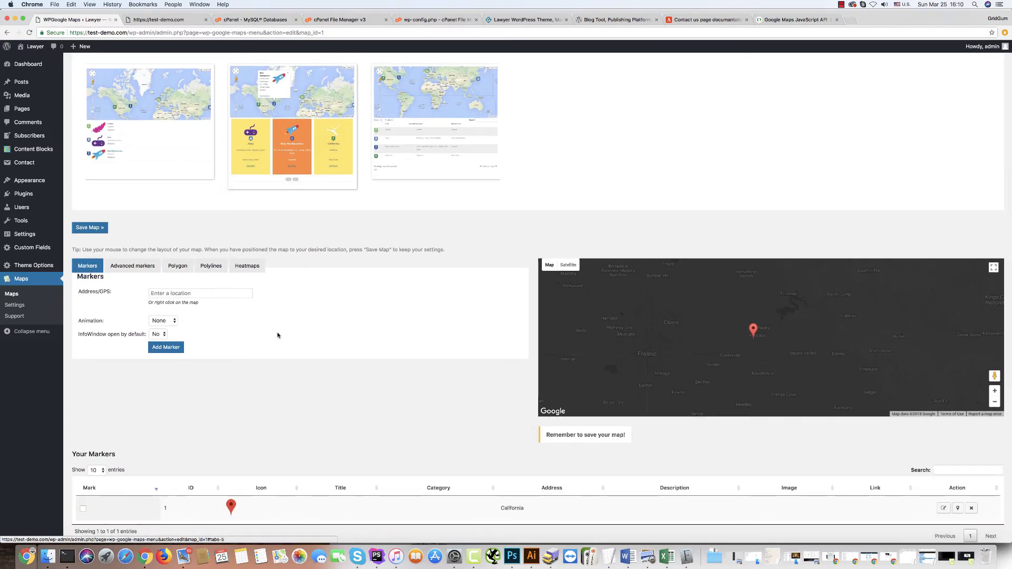
{"action": "scroll", "coordinate": [277, 306], "scroll_direction": "down", "scroll_amount": 3}
{"action": "scroll", "coordinate": [316, 238], "scroll_direction": "up", "scroll_amount": 8}
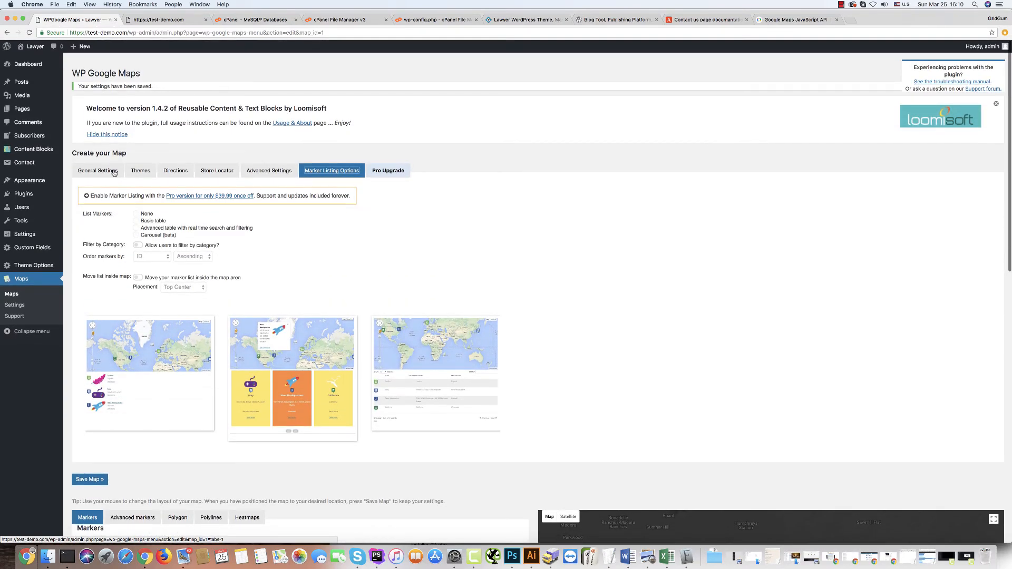
{"action": "left_click", "coordinate": [98, 174]}
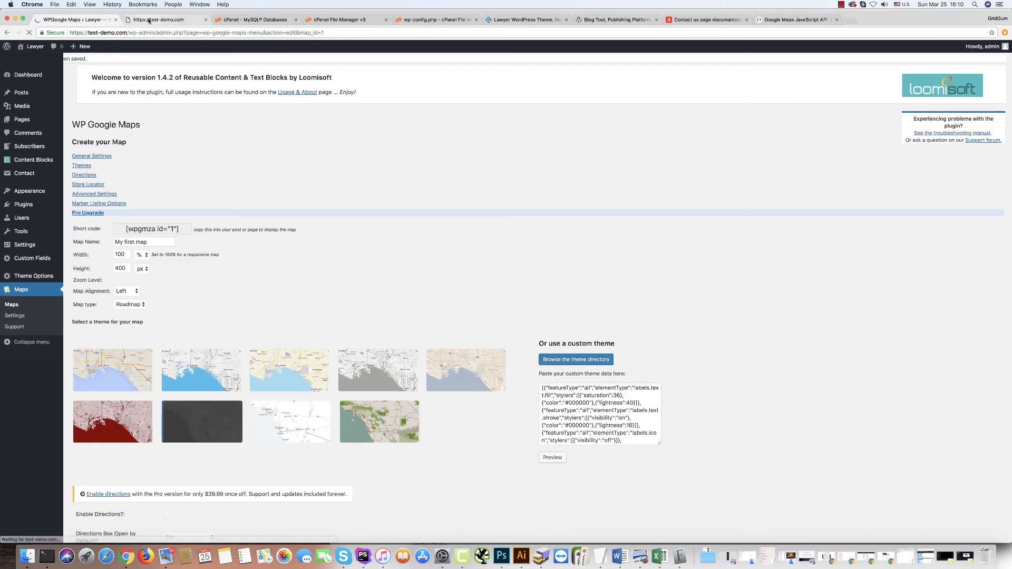
Save the map and reload the live Lawyer site to see the Fresno-centred map.
{"action": "left_click", "coordinate": [145, 20]}
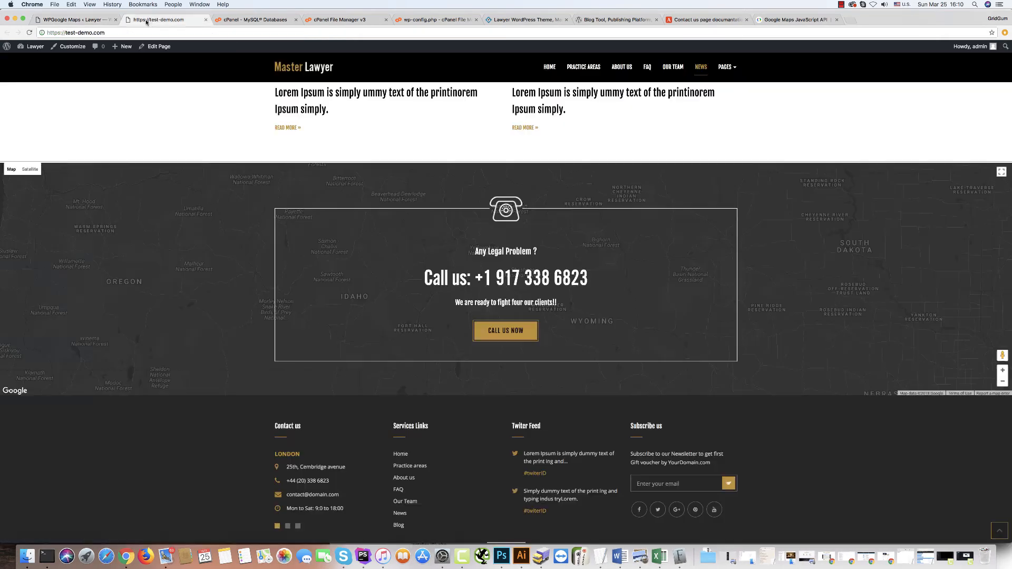
{"action": "left_click", "coordinate": [30, 32]}
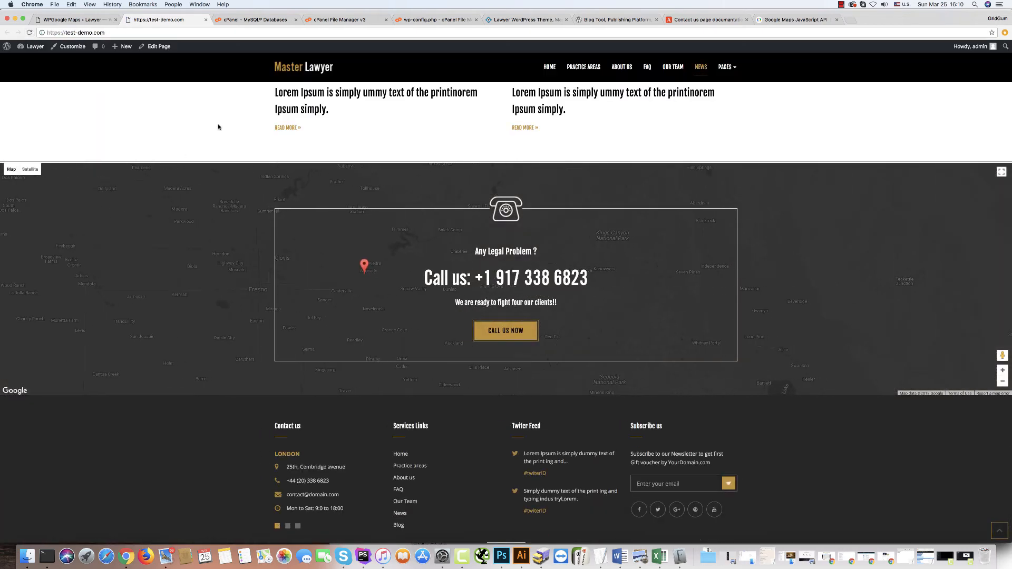
{"action": "scroll", "coordinate": [227, 150], "scroll_direction": "up", "scroll_amount": 8}
{"action": "scroll", "coordinate": [225, 149], "scroll_direction": "up", "scroll_amount": 10}
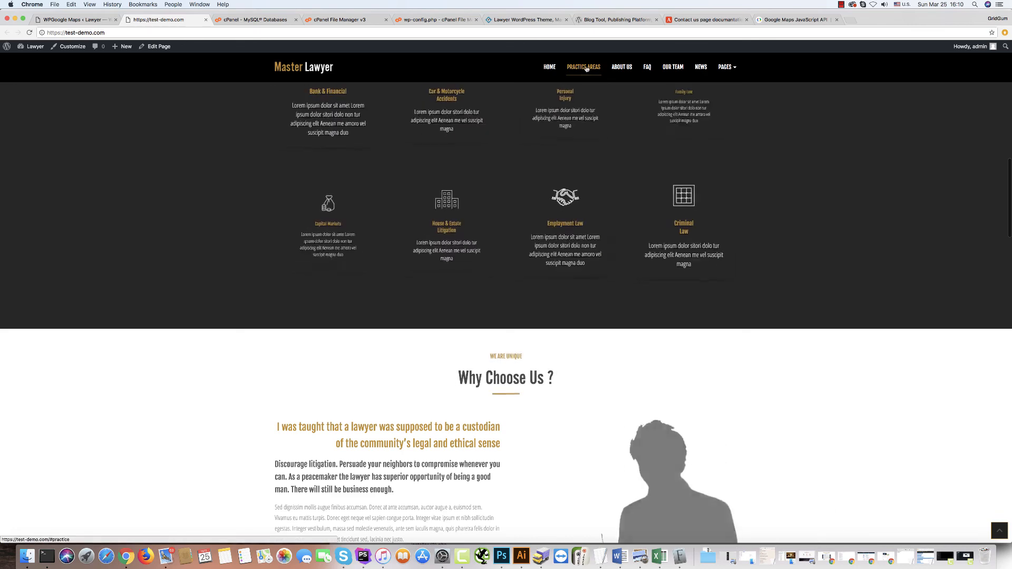
Jump through the Practice Areas, About Us, FAQ, Our Team and News sections.
{"action": "left_click", "coordinate": [592, 69]}
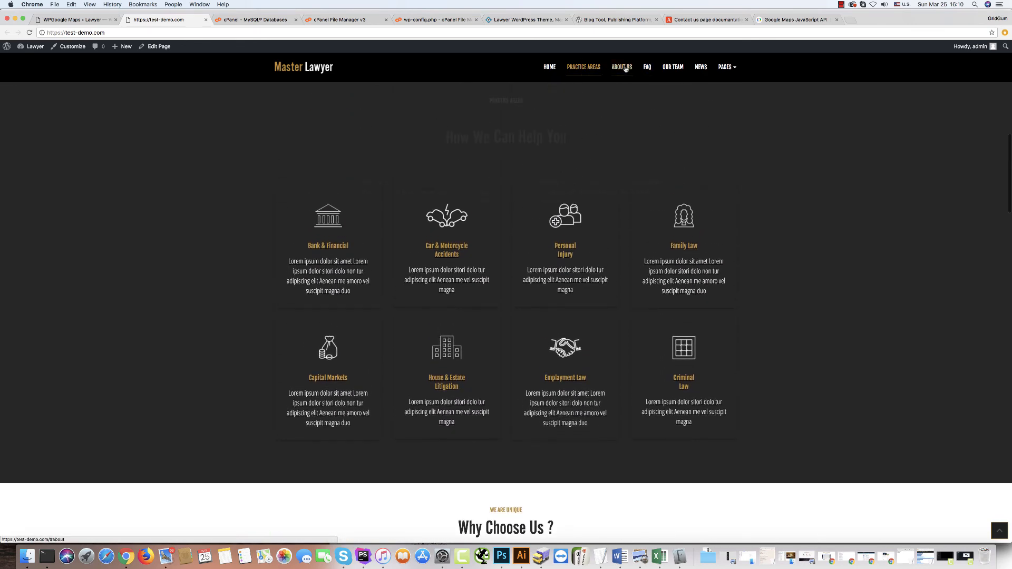
{"action": "left_click", "coordinate": [625, 68]}
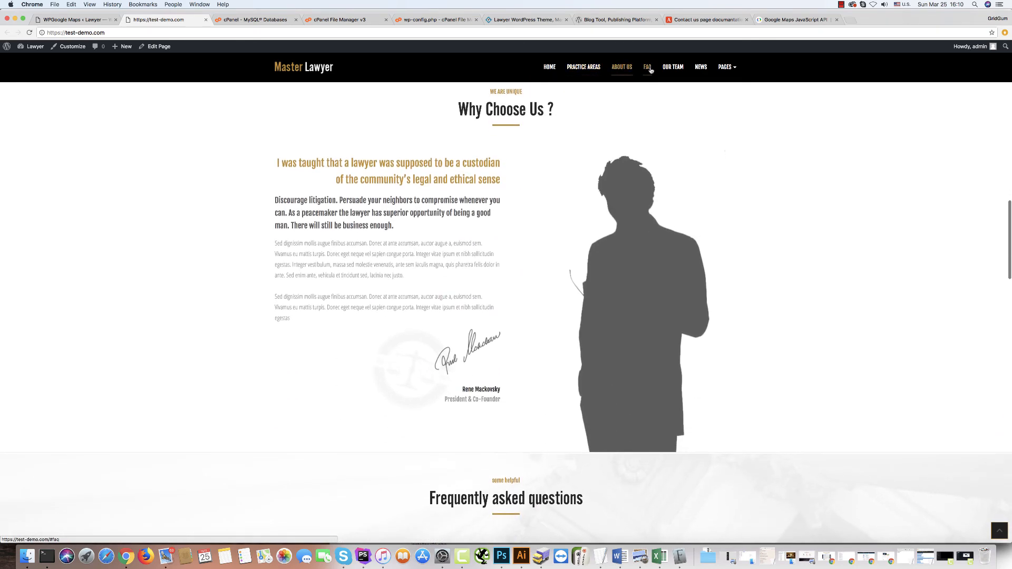
{"action": "left_click", "coordinate": [645, 68]}
{"action": "left_click", "coordinate": [674, 69]}
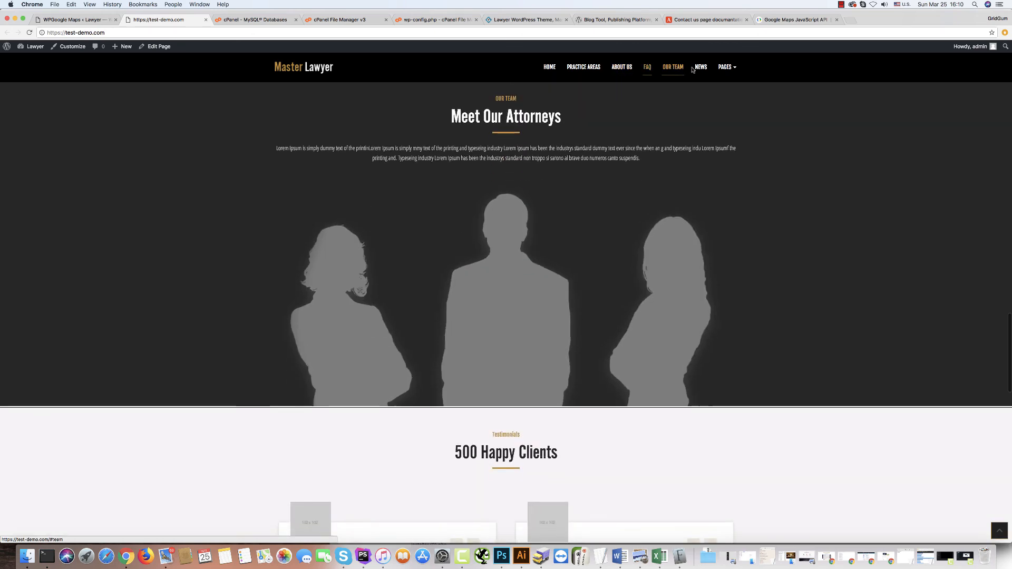
{"action": "left_click", "coordinate": [700, 68]}
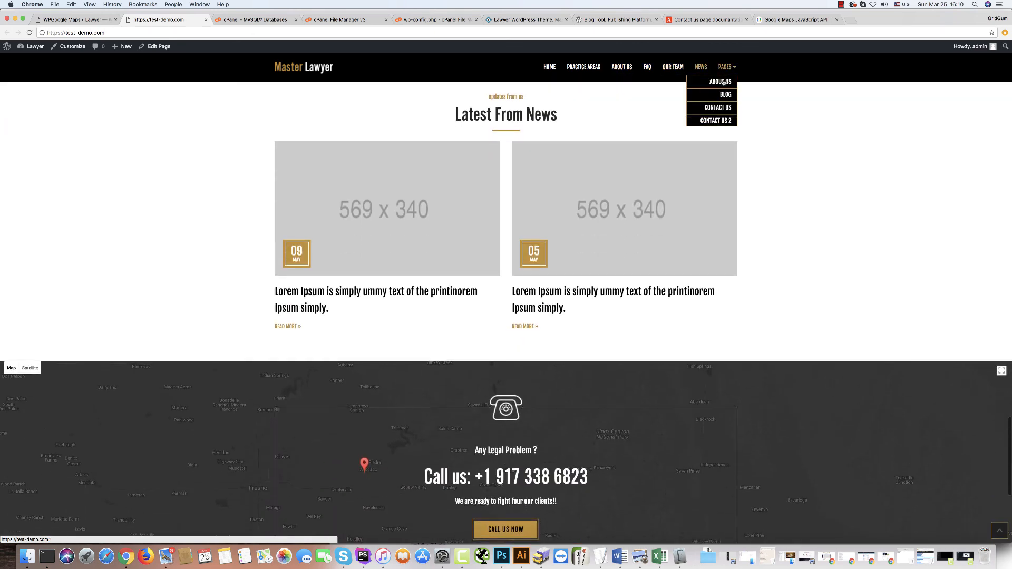
Open the About us page from the Pages menu and scroll through it.
{"action": "left_click", "coordinate": [723, 81]}
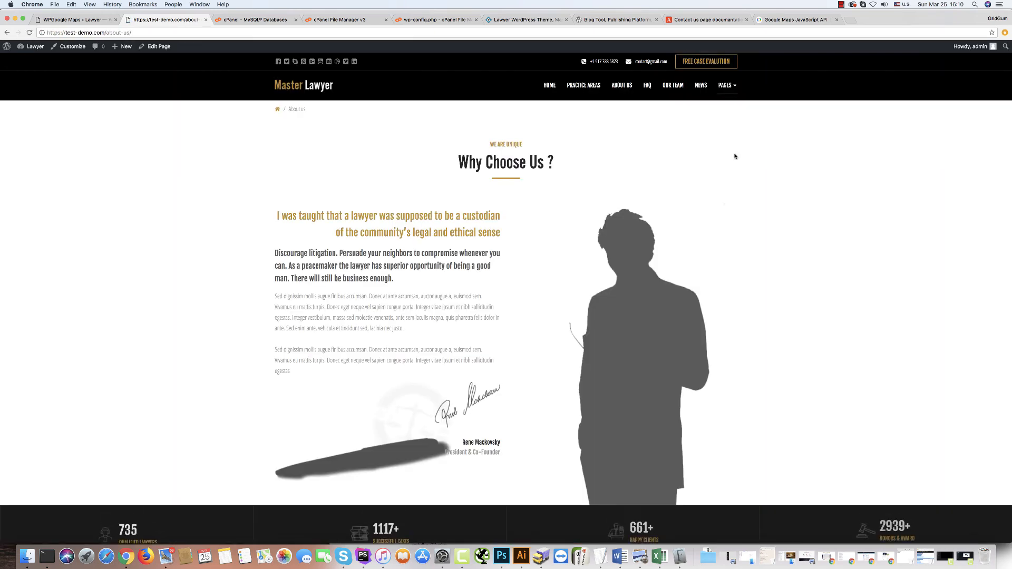
{"action": "scroll", "coordinate": [719, 177], "scroll_direction": "down", "scroll_amount": 5}
{"action": "scroll", "coordinate": [720, 178], "scroll_direction": "down", "scroll_amount": 10}
{"action": "scroll", "coordinate": [733, 119], "scroll_direction": "up", "scroll_amount": 15}
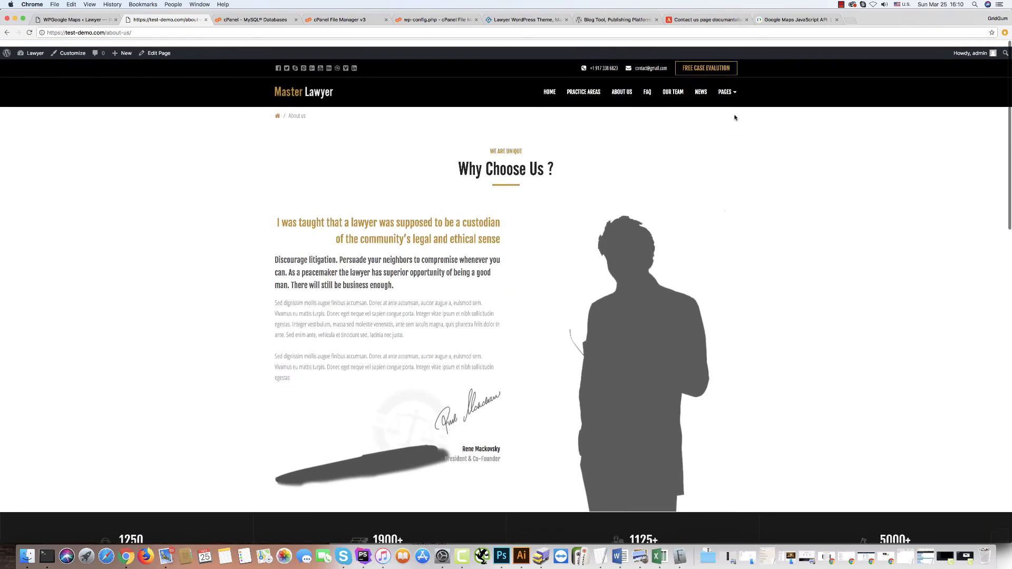
Open the site's Blog page from the Pages menu and scroll through it.
{"action": "mouse_move", "coordinate": [729, 90]}
{"action": "left_click", "coordinate": [727, 113]}
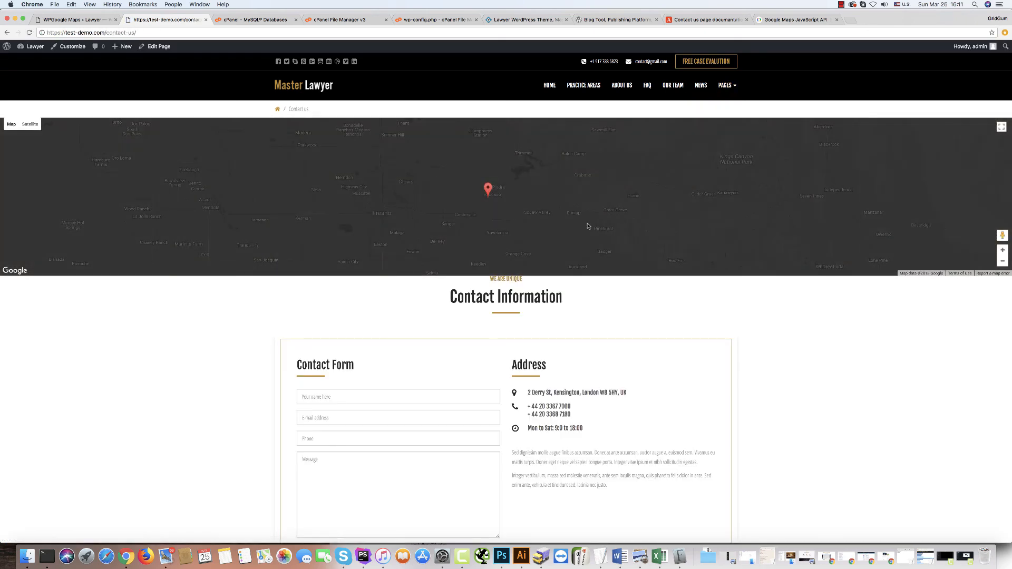
{"action": "scroll", "coordinate": [656, 245], "scroll_direction": "down", "scroll_amount": 10}
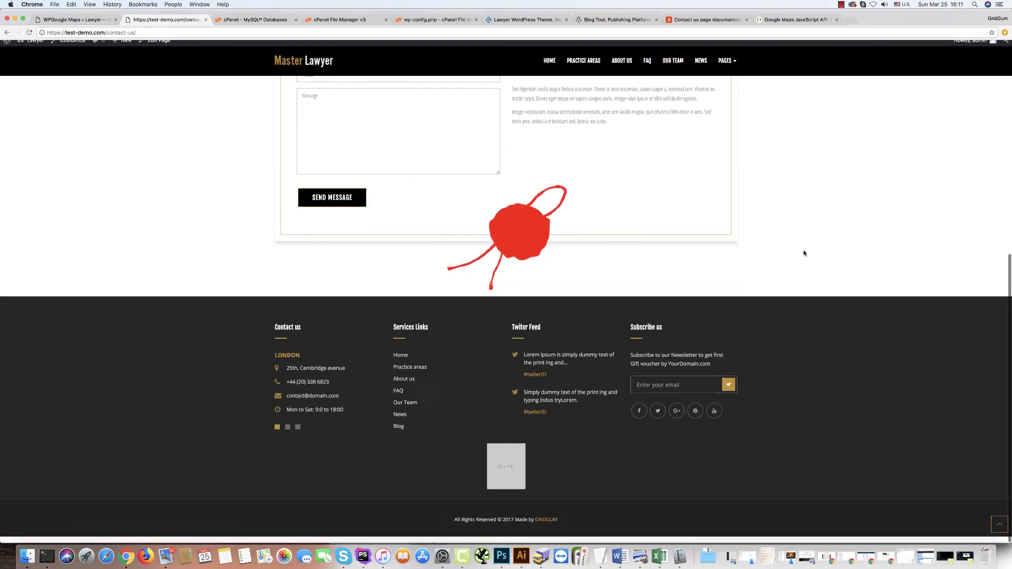
{"action": "scroll", "coordinate": [801, 253], "scroll_direction": "up", "scroll_amount": 10}
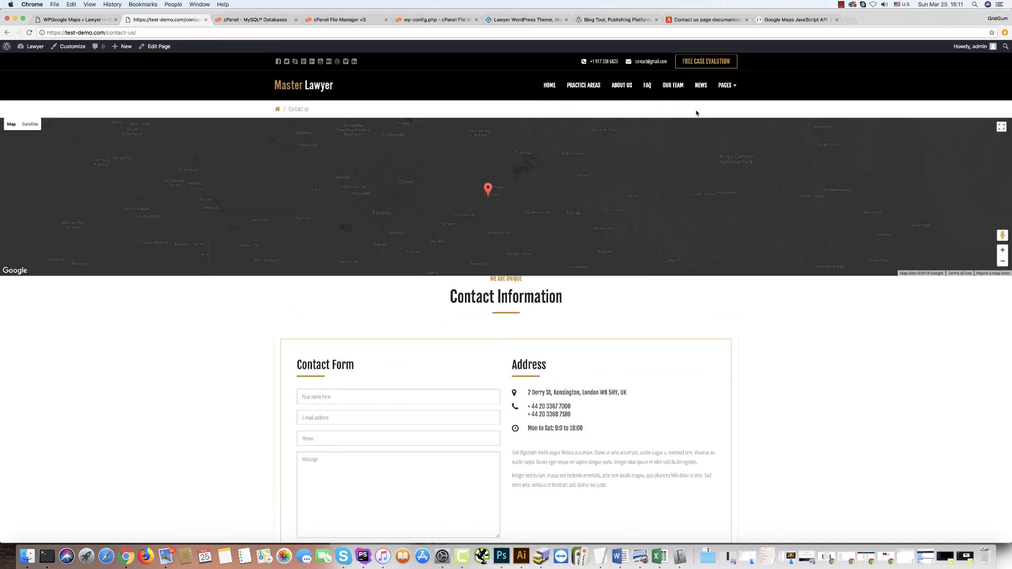
Open the Contact us 2 page and scroll down toward the footer.
{"action": "mouse_move", "coordinate": [722, 85]}
{"action": "left_click", "coordinate": [722, 139]}
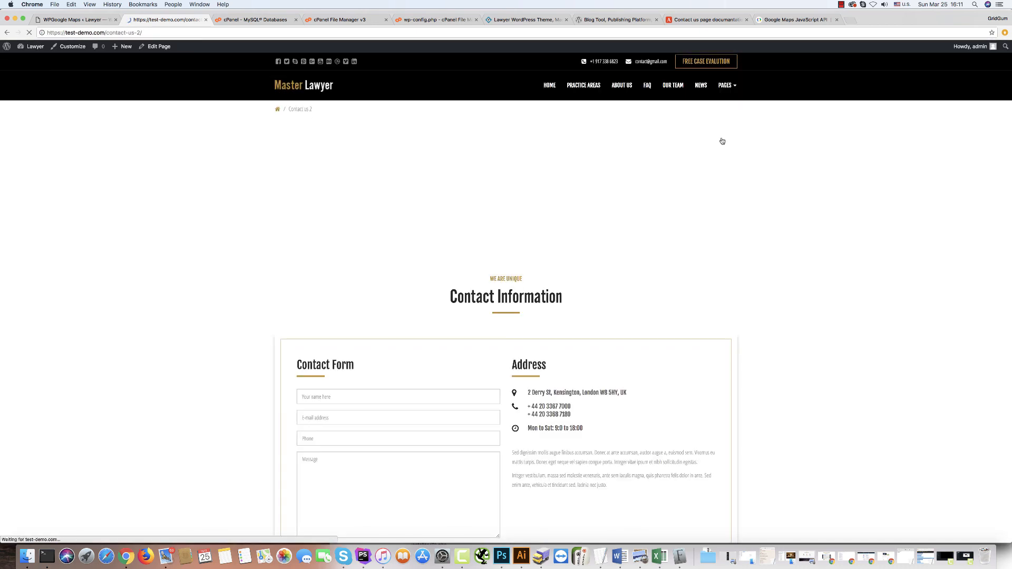
{"action": "scroll", "coordinate": [148, 309], "scroll_direction": "down", "scroll_amount": 6}
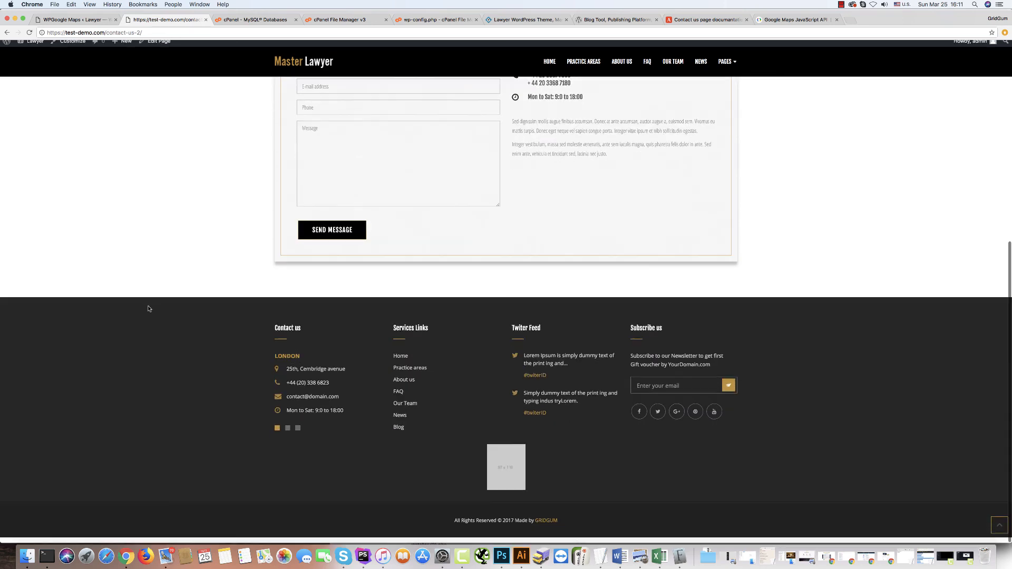